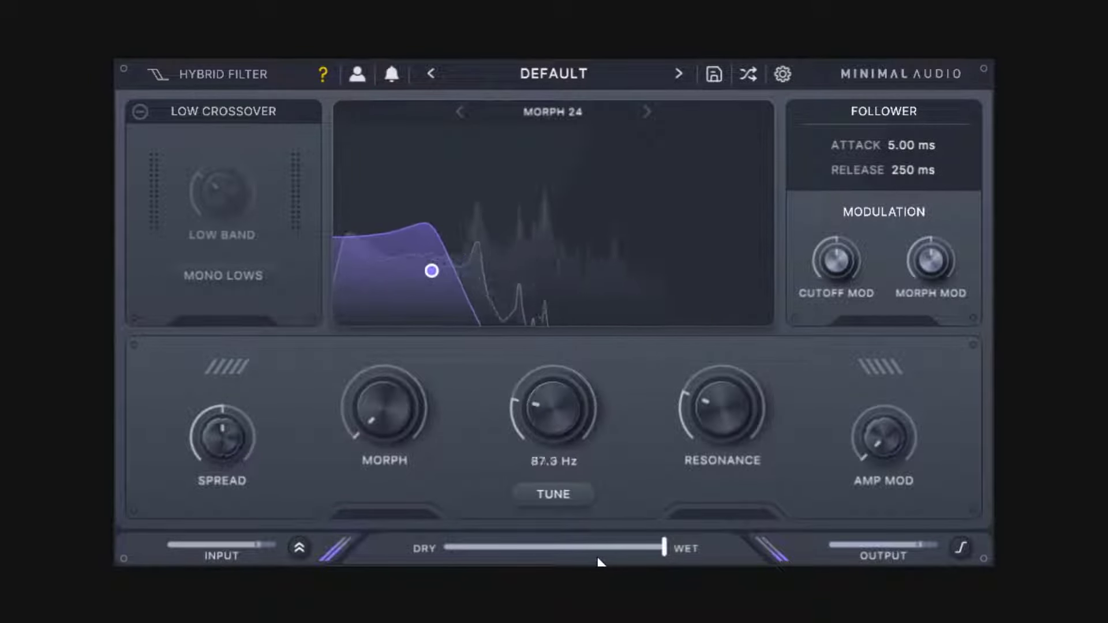
Step: Sweep the Morph 24 filter's cutoff up and down while boosting the resonance to 96%
left_click_drag(735, 428, 765, 268)
left_click_drag(551, 410, 616, 486)
left_click_drag(729, 403, 737, 478)
left_click_drag(563, 446, 564, 385)
left_click_drag(731, 409, 729, 359)
left_click_drag(550, 412, 582, 361)
left_click_drag(729, 388, 747, 365)
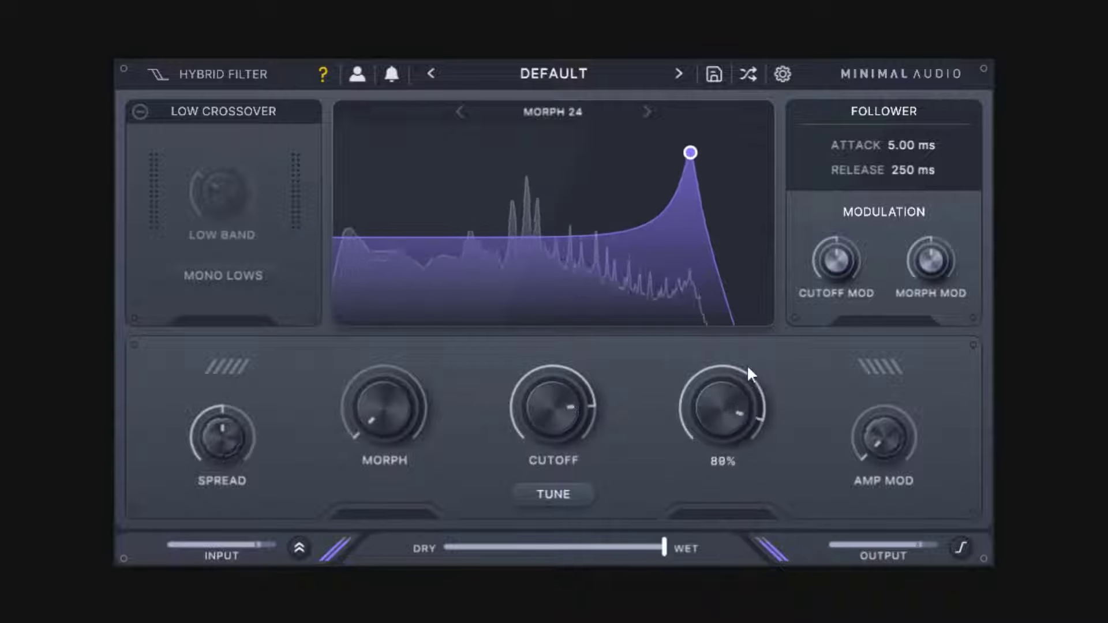
left_click_drag(563, 407, 598, 383)
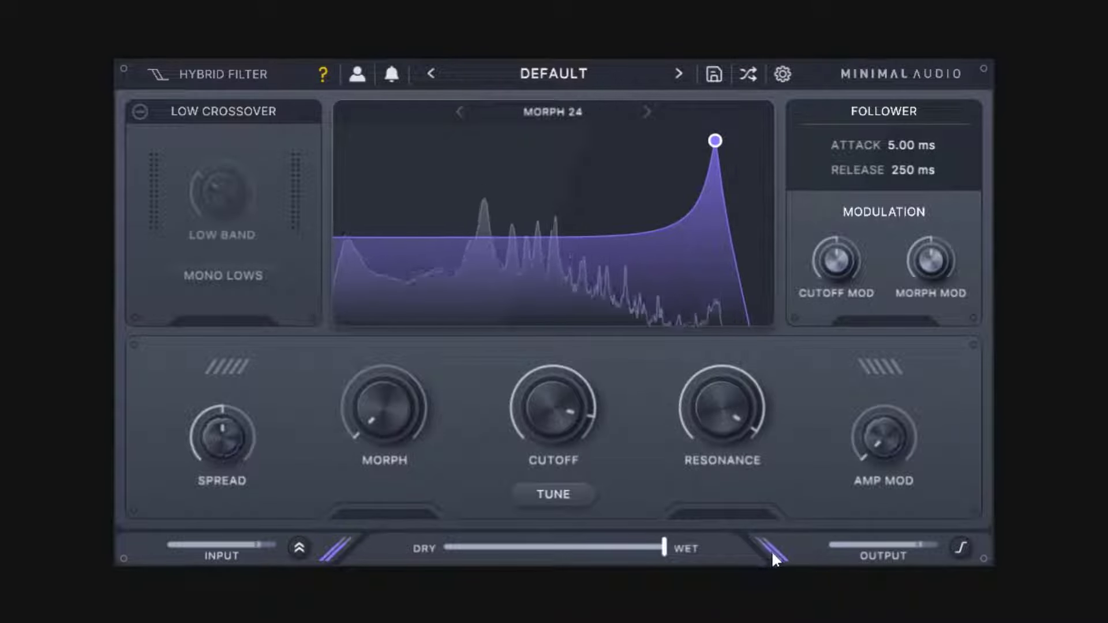
left_click_drag(587, 434, 606, 481)
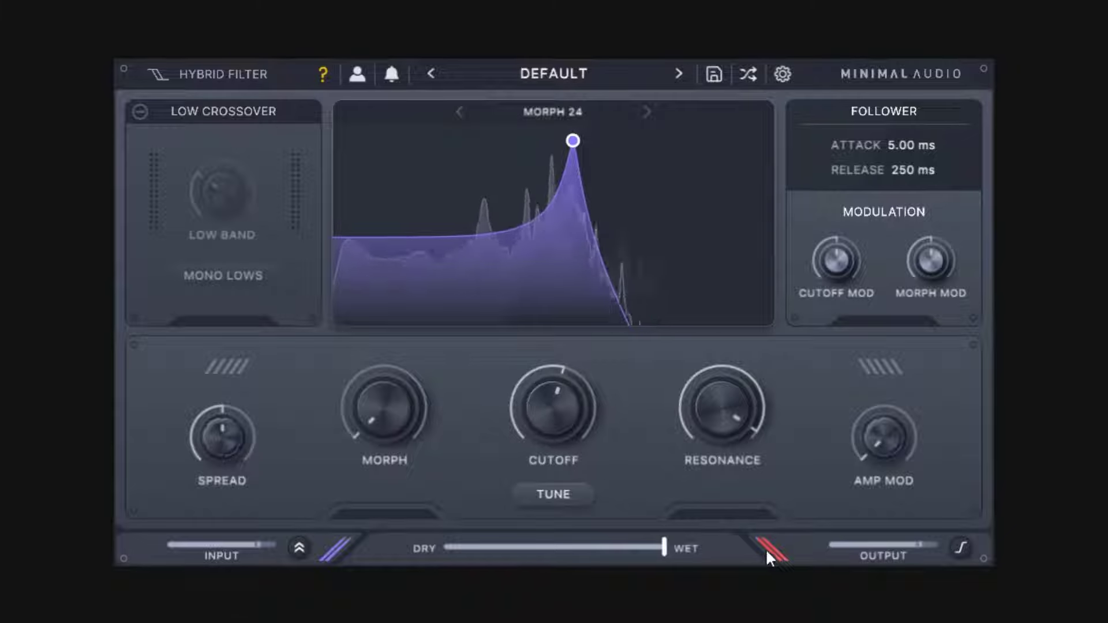
Step: Turn on the output soft clipper, then sweep the cutoff and reduce the resonance to 37%
left_click(963, 550)
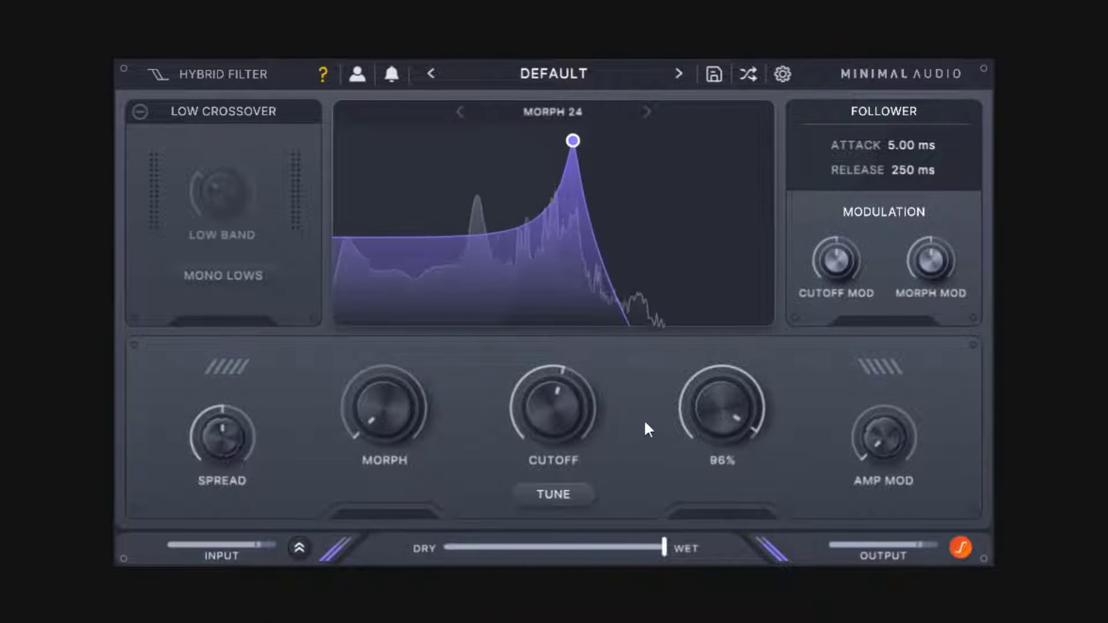
left_click_drag(555, 407, 576, 434)
left_click_drag(719, 399, 741, 486)
left_click_drag(556, 416, 629, 338)
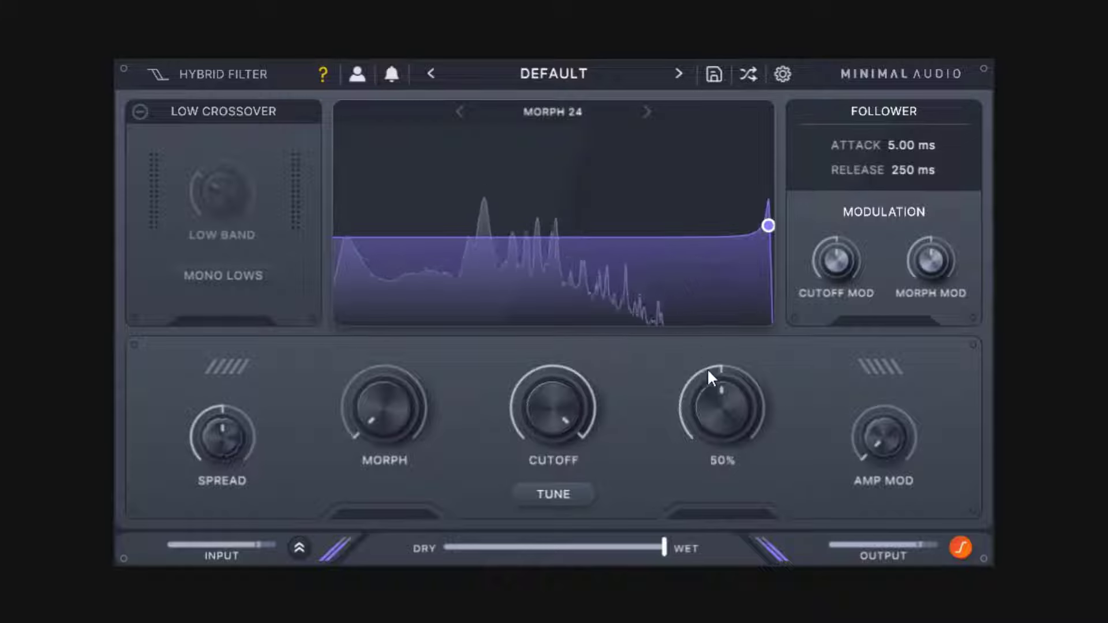
left_click_drag(710, 378, 746, 484)
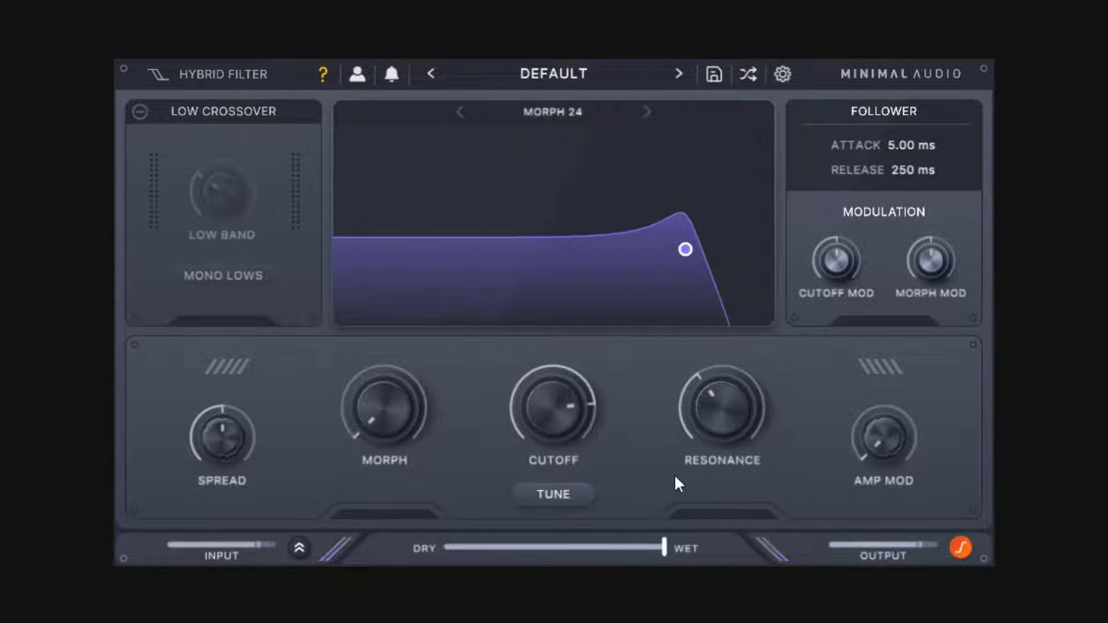
Step: Enable Tune for the cutoff and lower the cutoff to the note G3
left_click(553, 490)
left_click(574, 496)
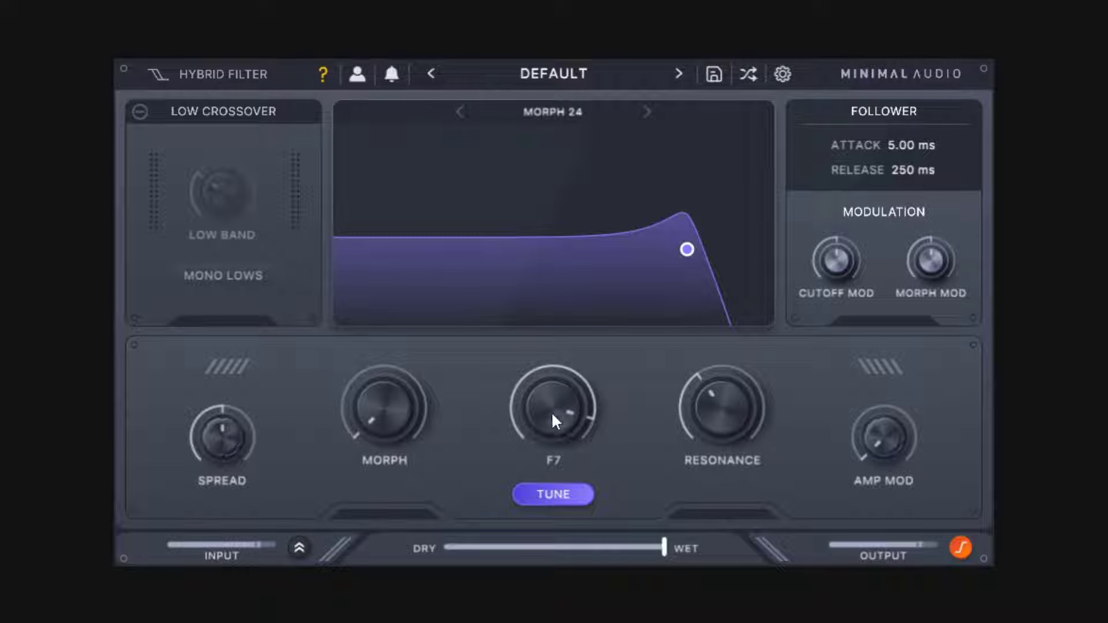
left_click(575, 482)
left_click_drag(566, 406, 573, 462)
left_click(559, 485)
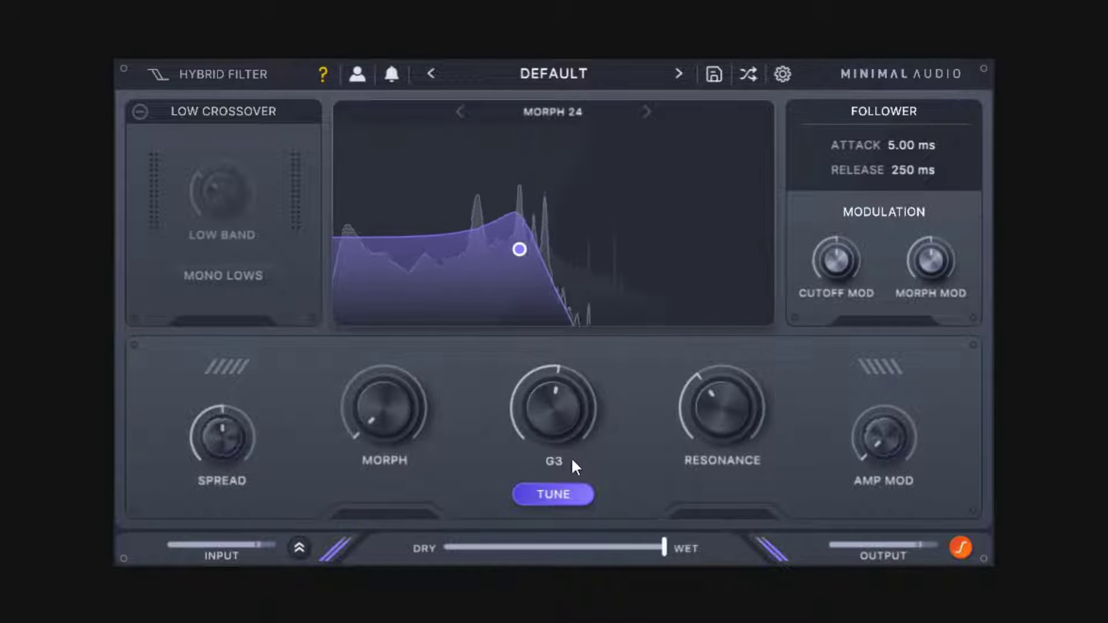
Step: Raise the tuned cutoff, widen the spread to 58% and narrow it back to a slight offset
left_click_drag(553, 424, 560, 394)
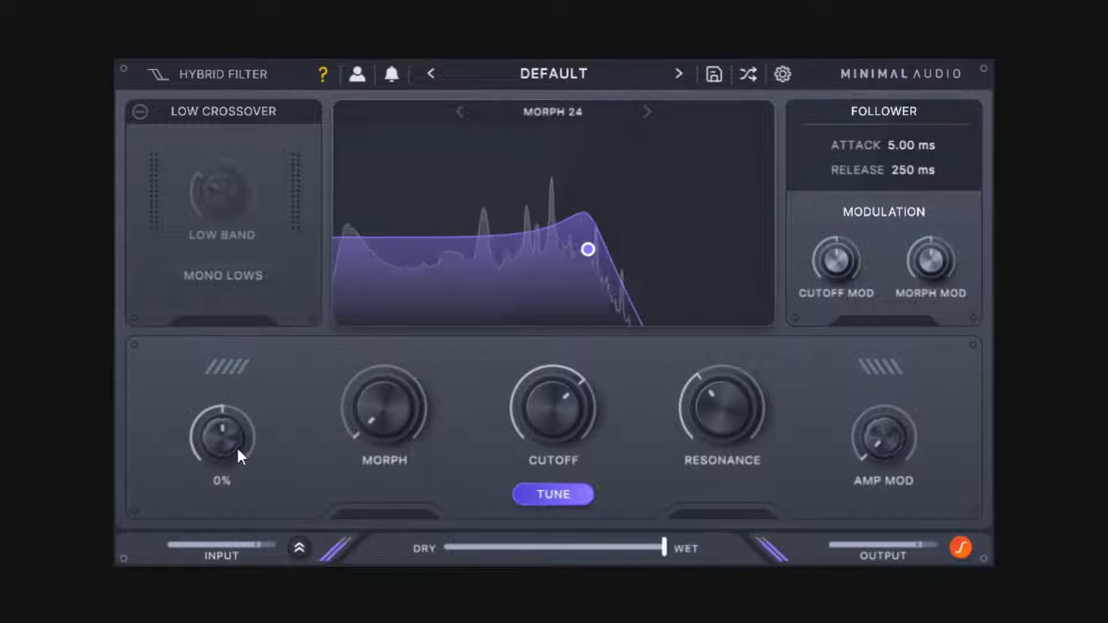
left_click_drag(225, 444, 227, 417)
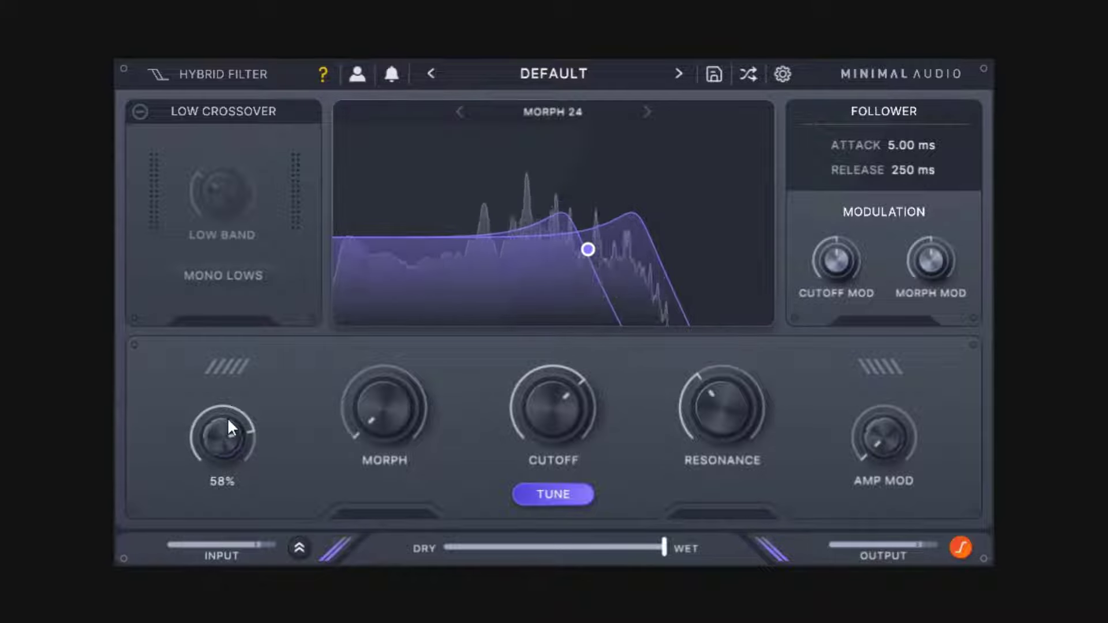
left_click_drag(228, 417, 266, 455)
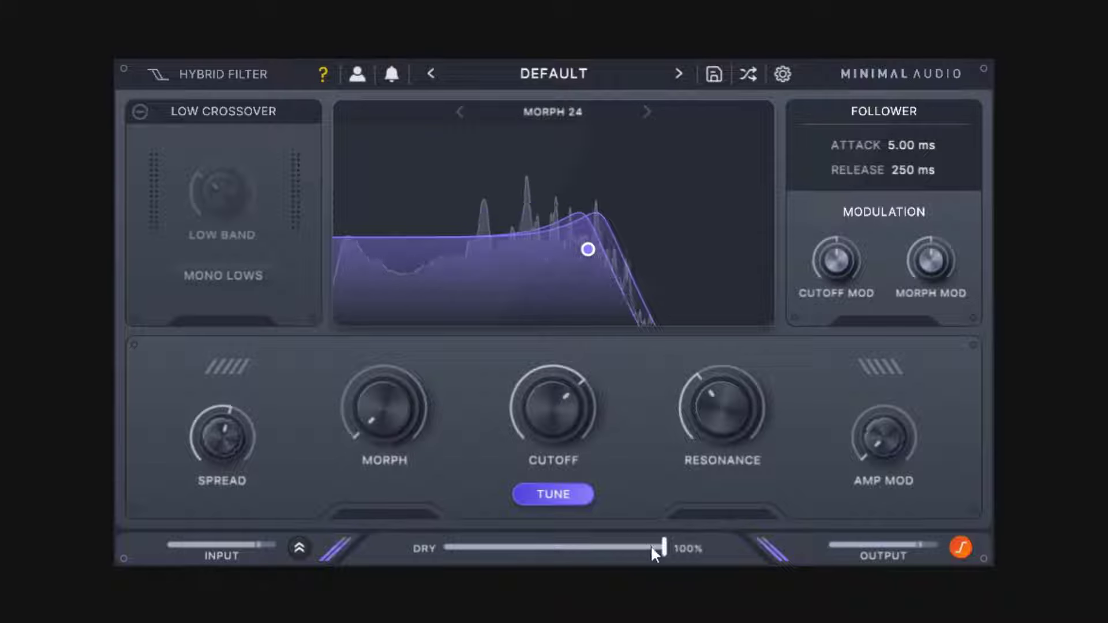
Step: Lower the dry/wet mix to about a quarter wet and readjust the cutoff, resonance and spread
left_click_drag(669, 548, 495, 548)
left_click_drag(557, 420, 557, 442)
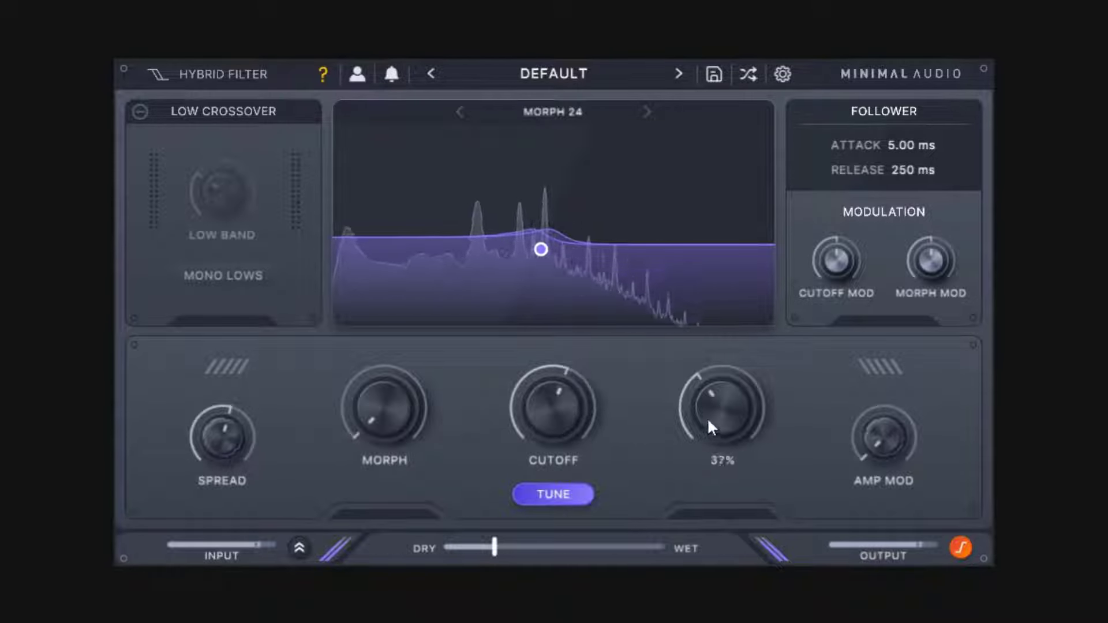
left_click_drag(708, 419, 744, 336)
left_click_drag(525, 428, 530, 407)
left_click_drag(200, 438, 269, 453)
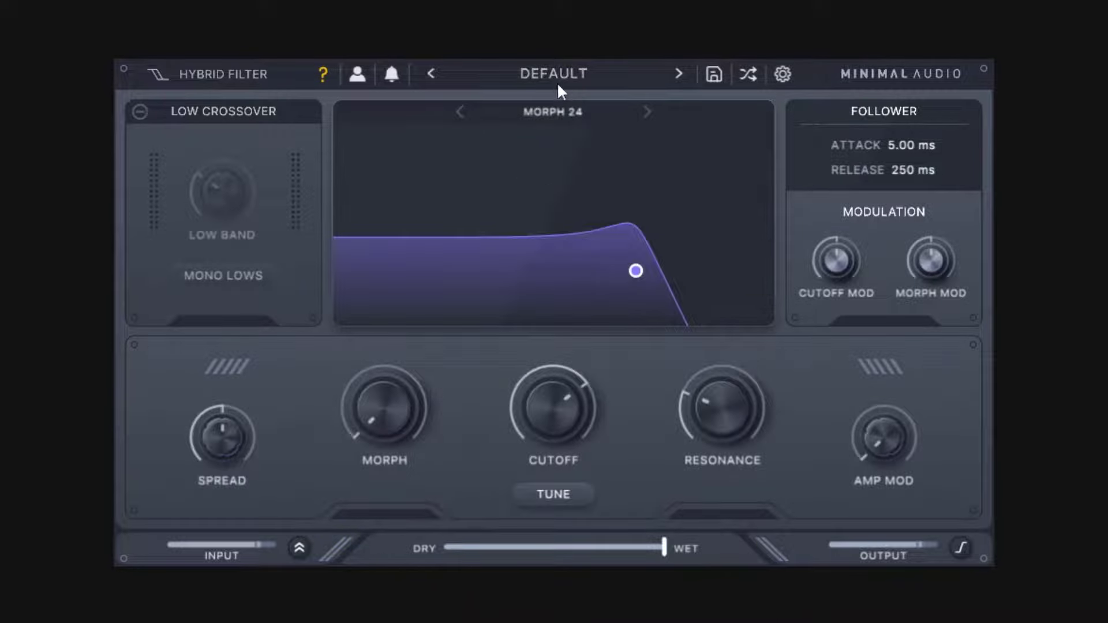
Step: Load the DEFAULT preset from the User presets
left_click(557, 81)
mouse_move(674, 226)
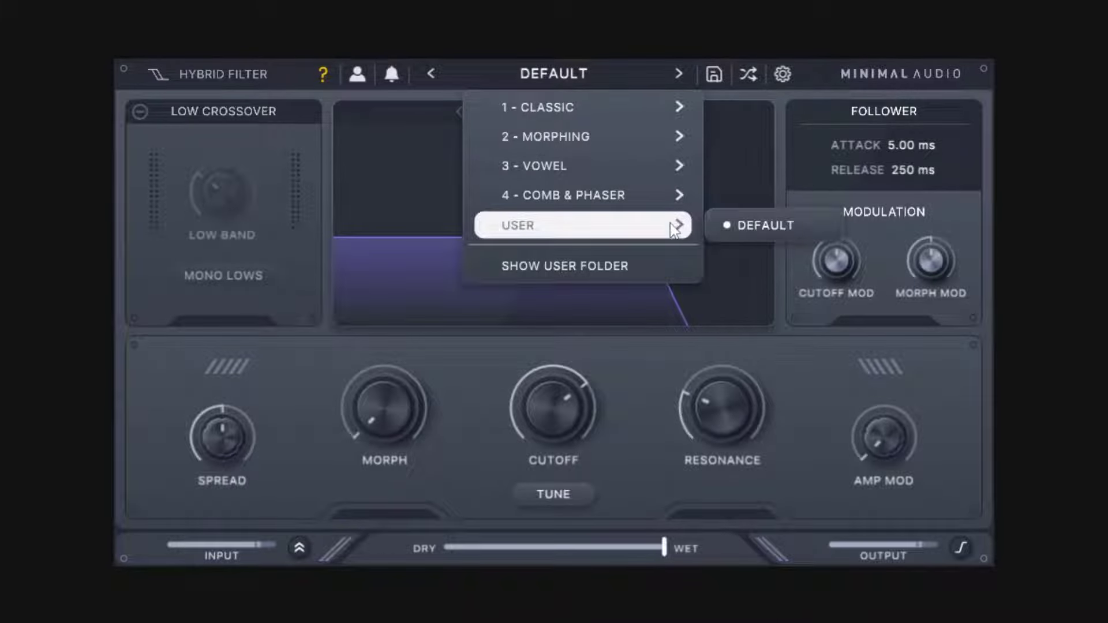
left_click(750, 225)
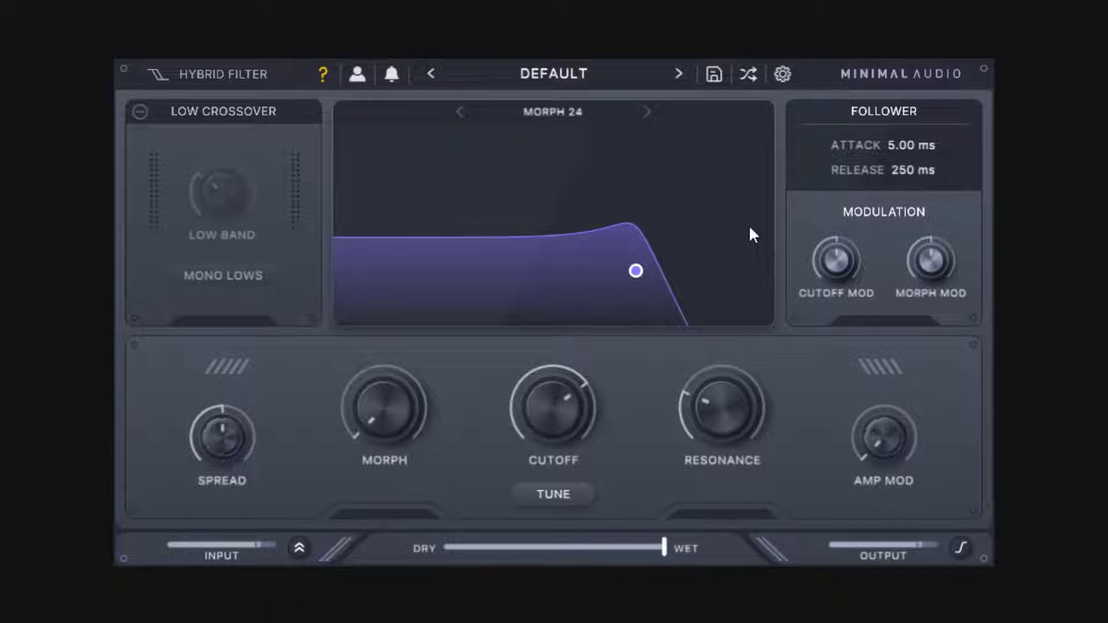
Step: Sweep the Morph amount up to 51% and back to 0% on the Morph 24 filter
mouse_move(427, 434)
left_click(553, 113)
mouse_move(548, 151)
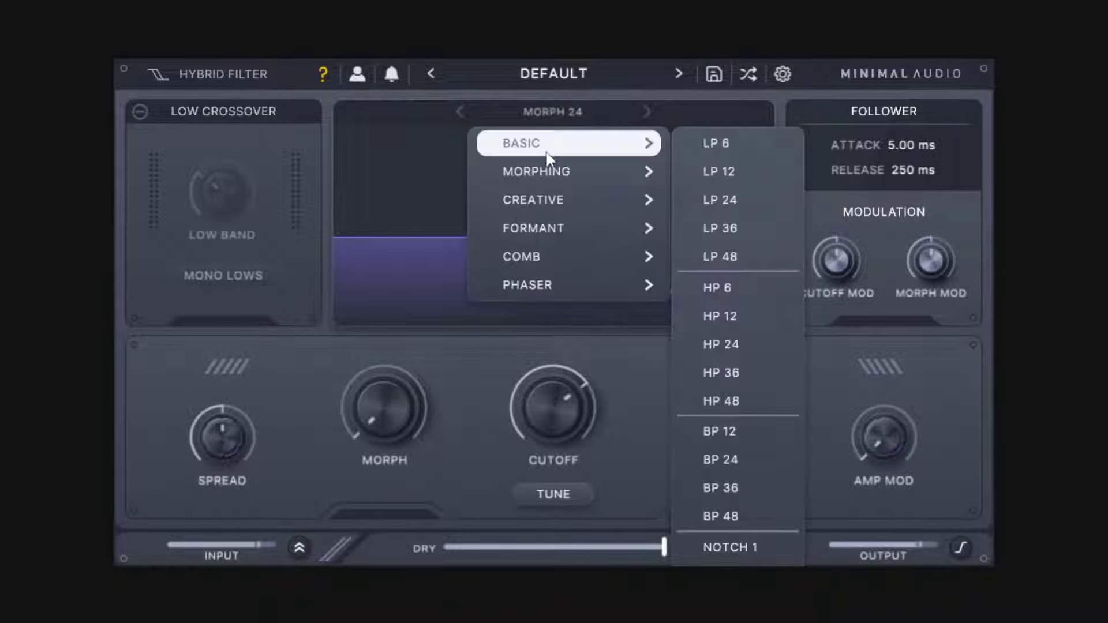
left_click(400, 418)
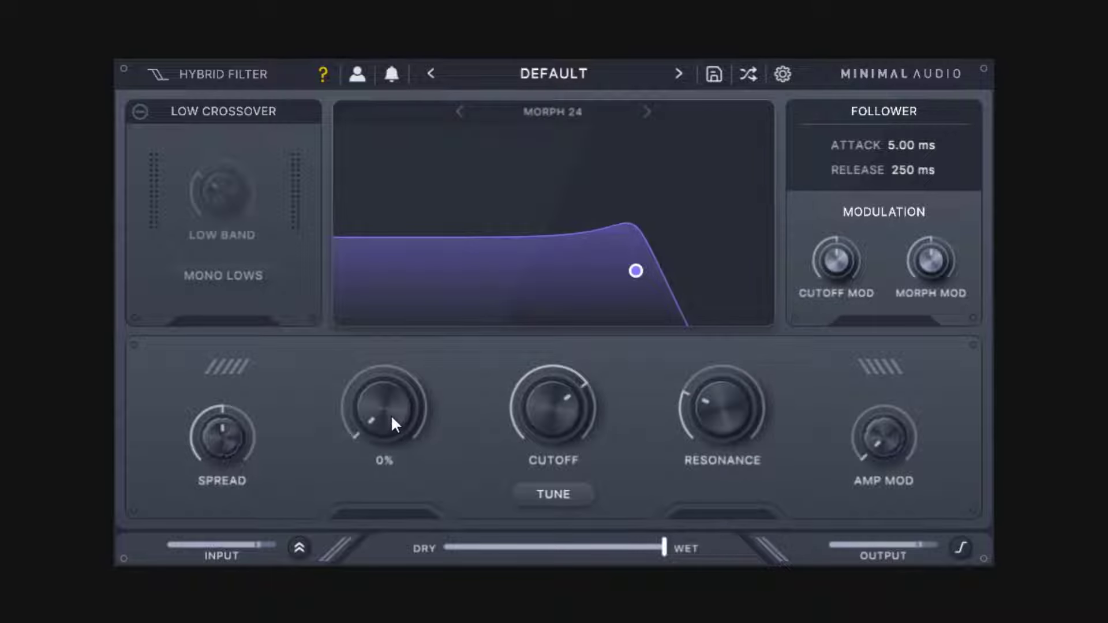
left_click(566, 112)
left_click_drag(406, 407, 429, 291)
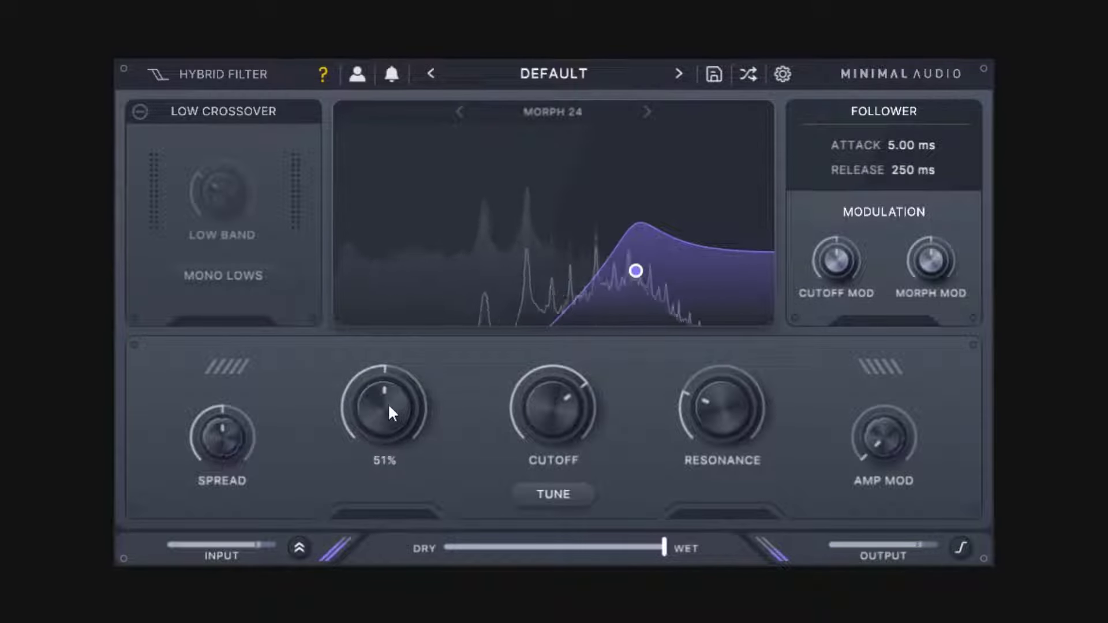
left_click_drag(388, 413, 418, 537)
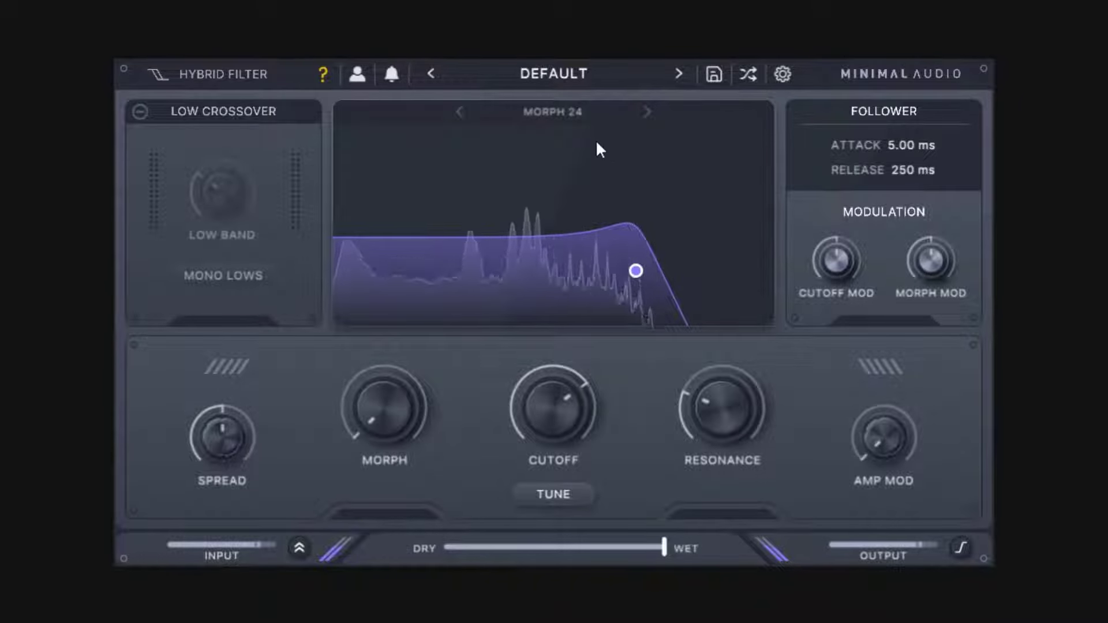
Step: Switch the filter type to the basic LP 24 and lower its cutoff to 828 Hz
left_click(559, 110)
mouse_move(566, 143)
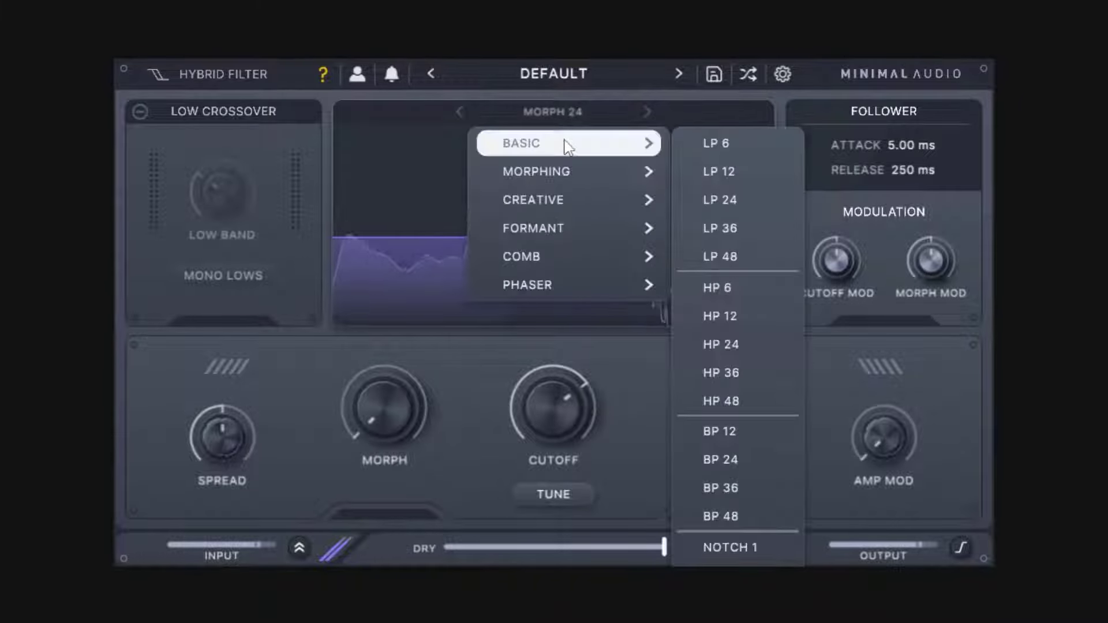
left_click(753, 201)
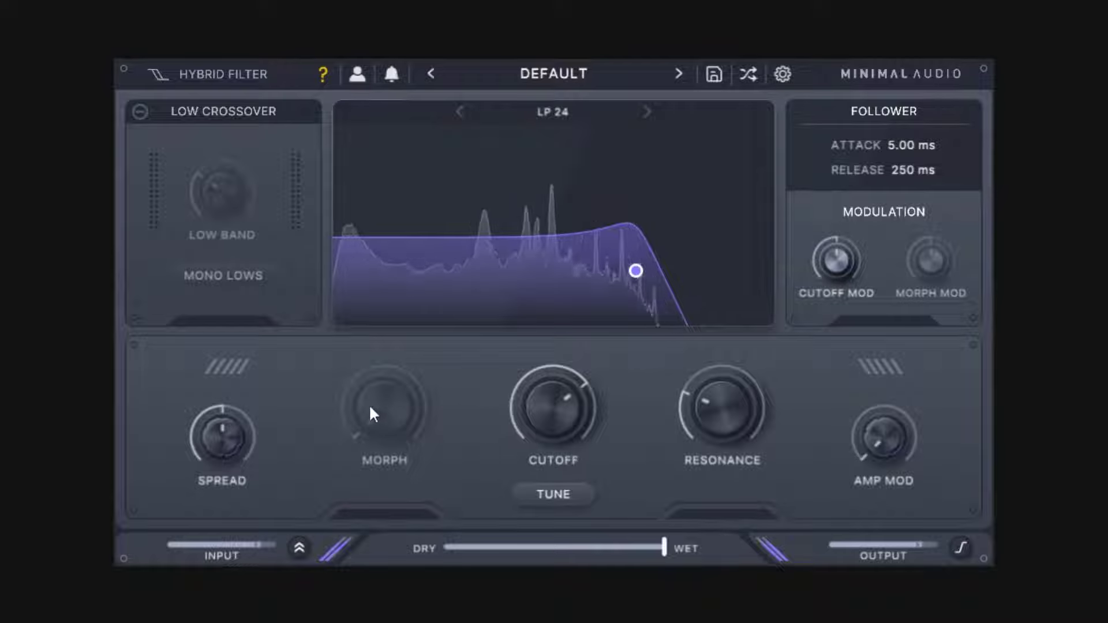
left_click_drag(541, 408, 534, 436)
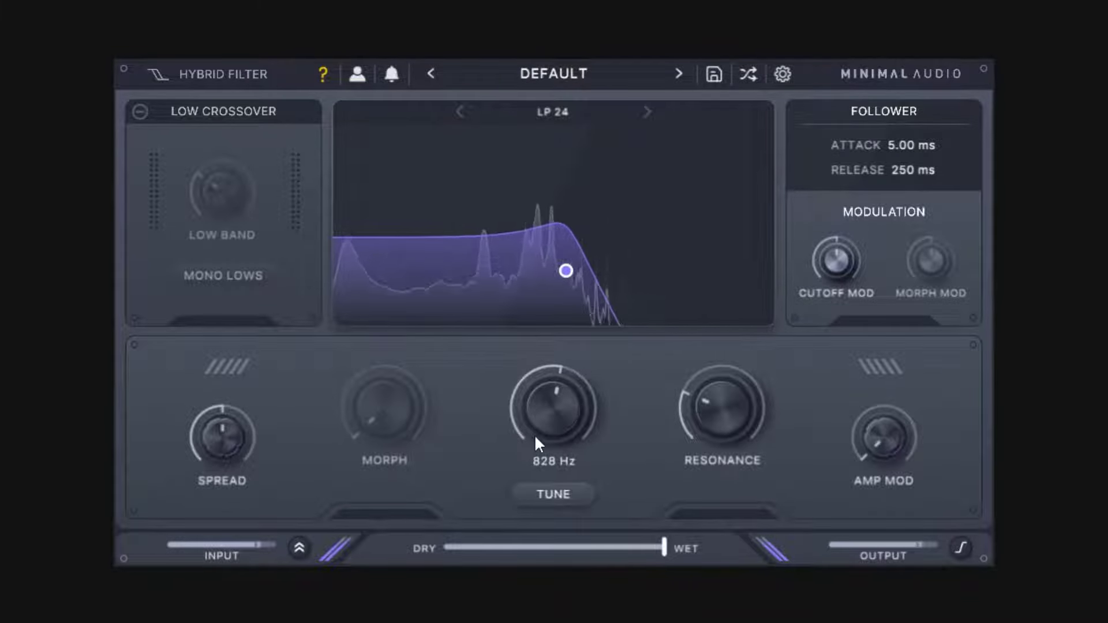
Step: Switch to the Scatter morphing filter and set its Morph amount to 16%
left_click(559, 109)
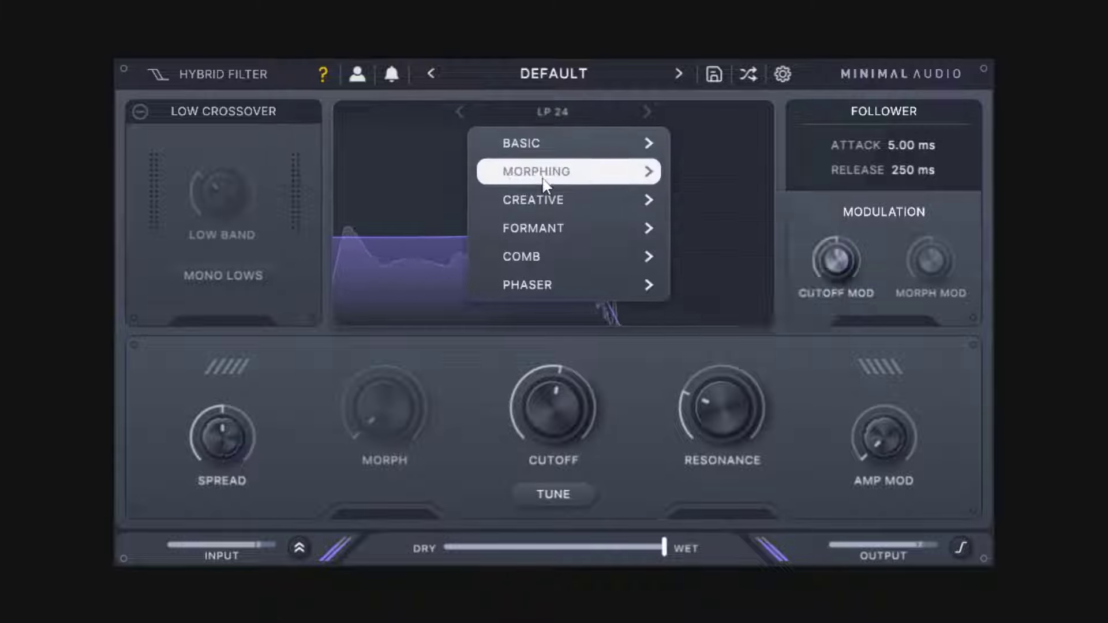
mouse_move(544, 179)
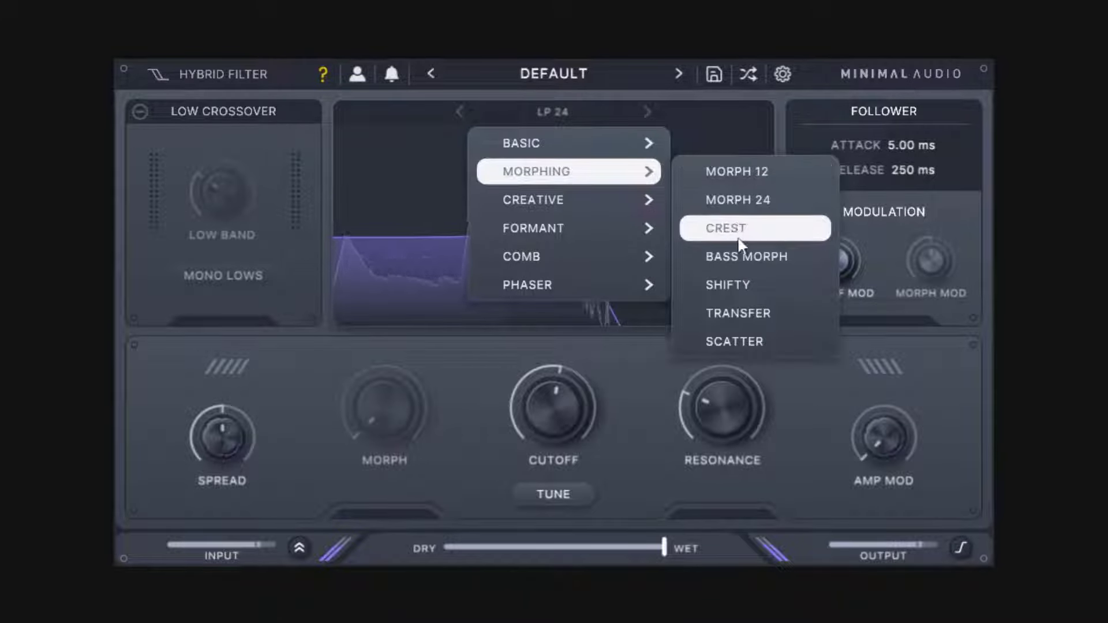
left_click(753, 342)
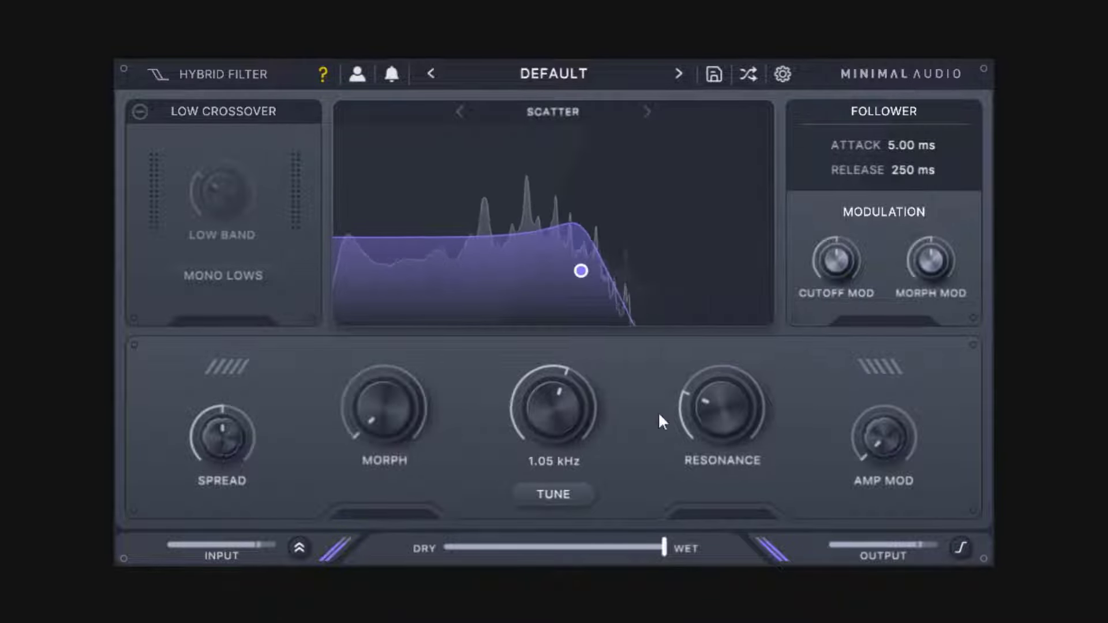
left_click_drag(380, 418, 380, 386)
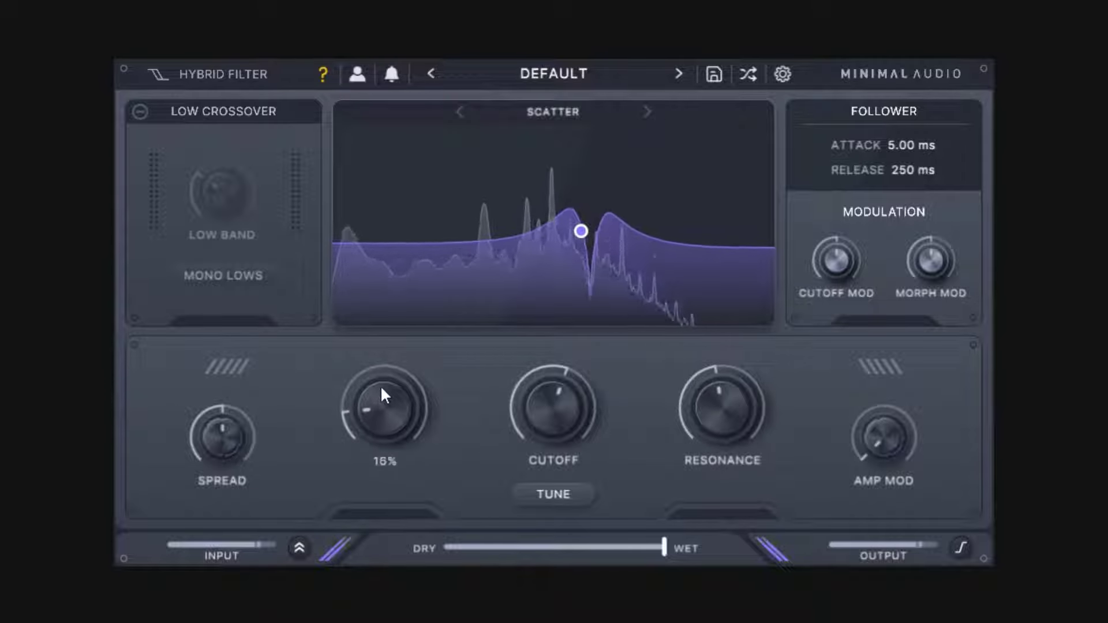
Step: Lower the Scatter filter's cutoff slightly, add a small spread and raise Morph to just past halfway
left_click_drag(565, 403, 559, 418)
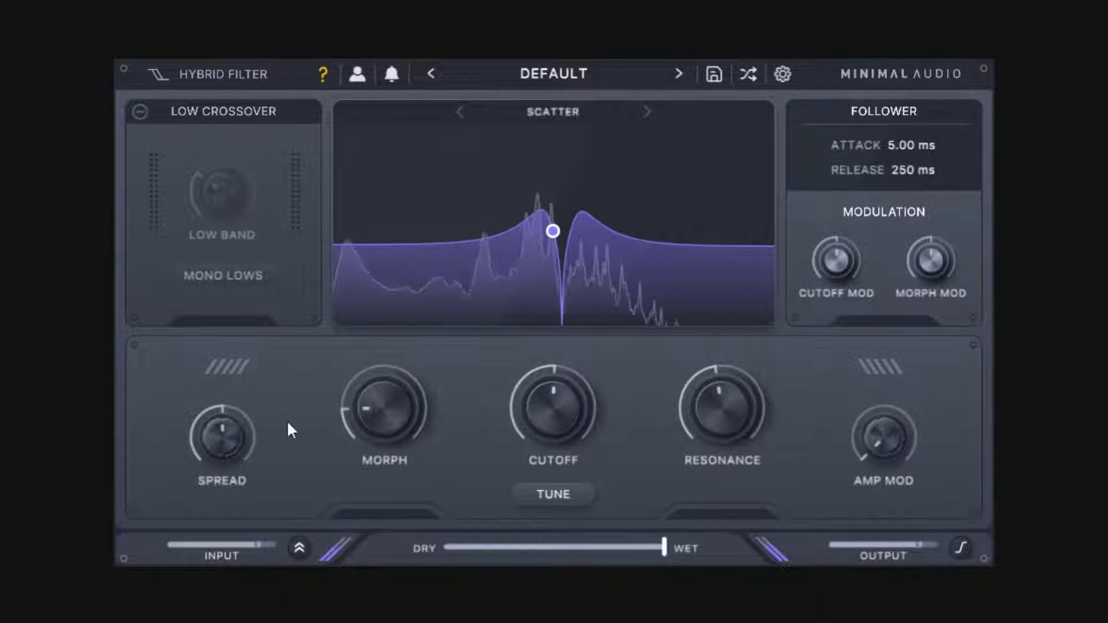
left_click_drag(224, 444, 261, 428)
left_click_drag(382, 418, 483, 331)
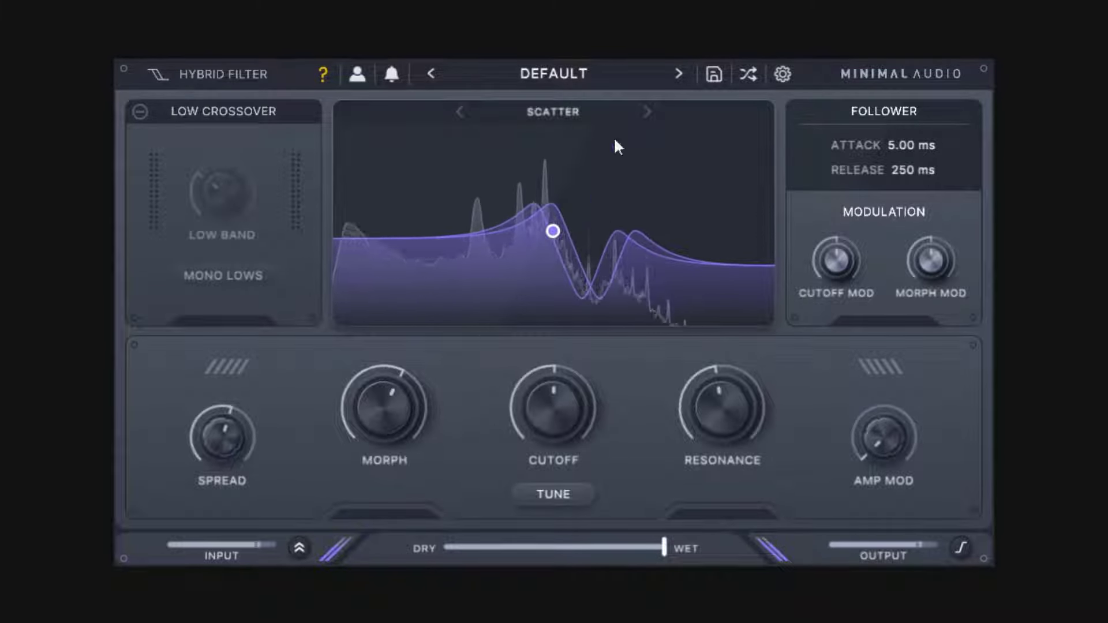
Step: Switch to the Snarl creative filter and lower its cutoff to 417 Hz, adjusting the Morph amount
left_click(575, 110)
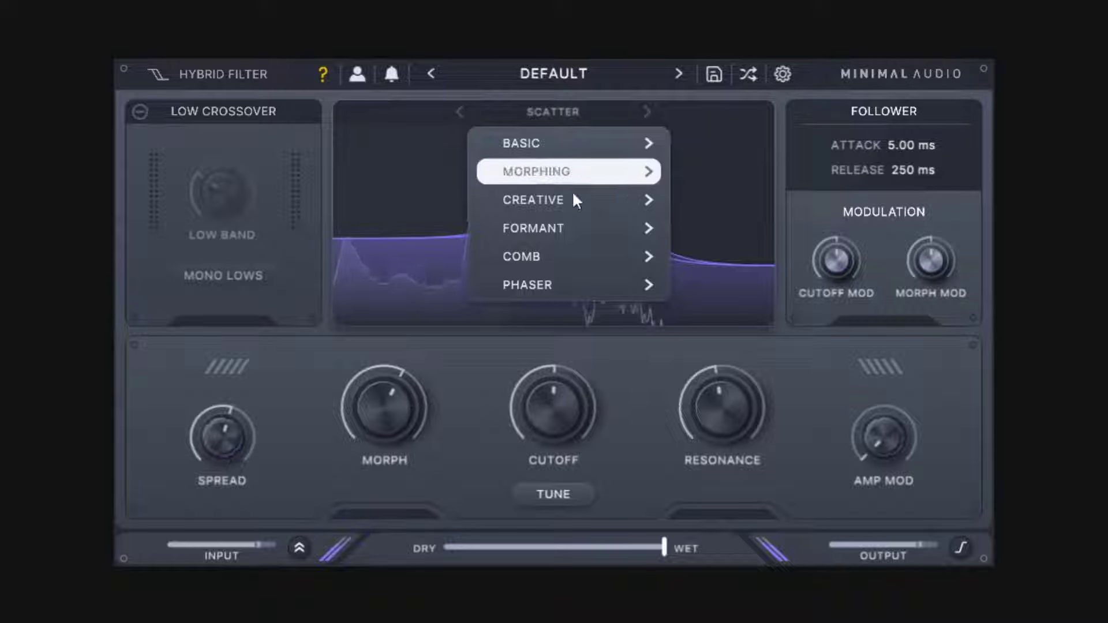
mouse_move(573, 201)
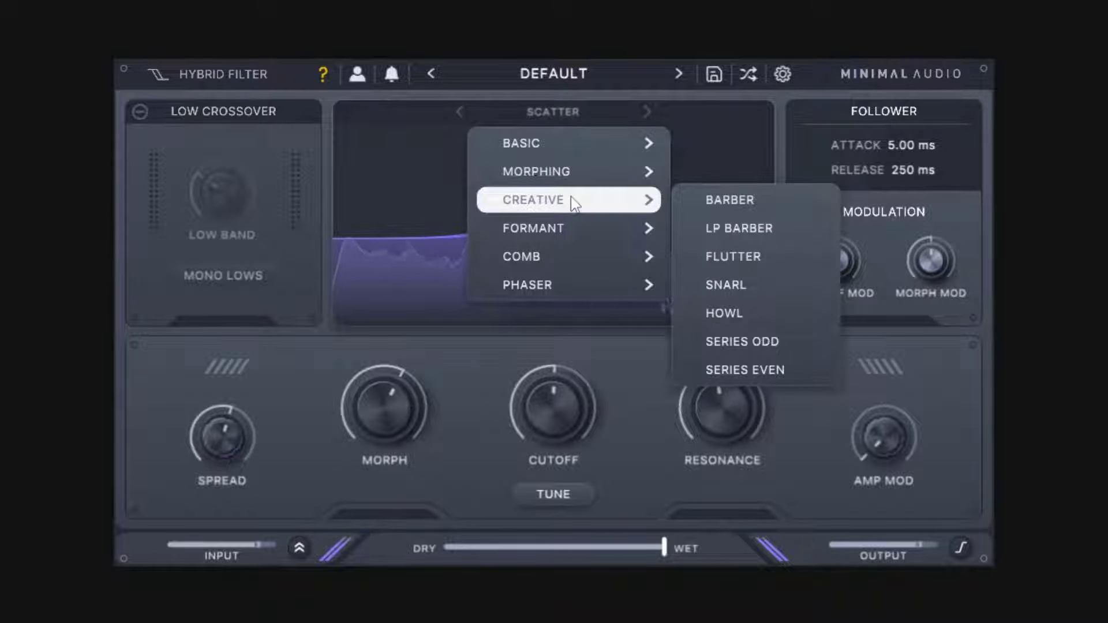
left_click(726, 284)
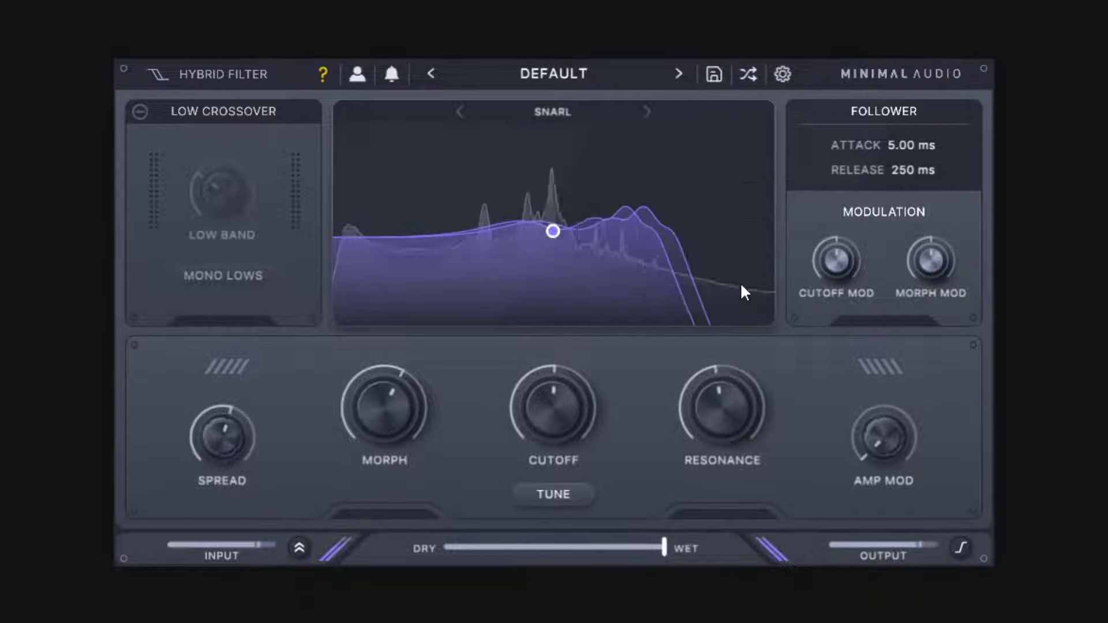
mouse_move(566, 414)
left_mouse_down()
mouse_move(567, 401)
mouse_move(567, 434)
left_mouse_up()
left_click_drag(395, 422, 484, 439)
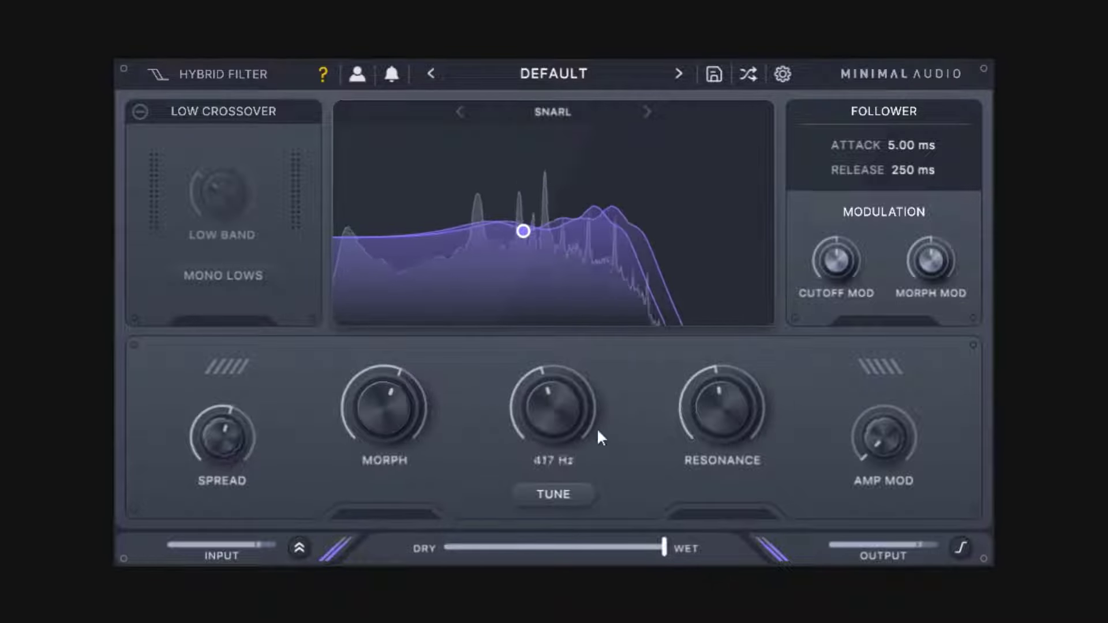
Step: Raise the Snarl filter's resonance, bring its cutoff down to 251 Hz and turn on the output soft clipper
left_click_drag(705, 412, 709, 360)
left_click_drag(559, 407, 555, 388)
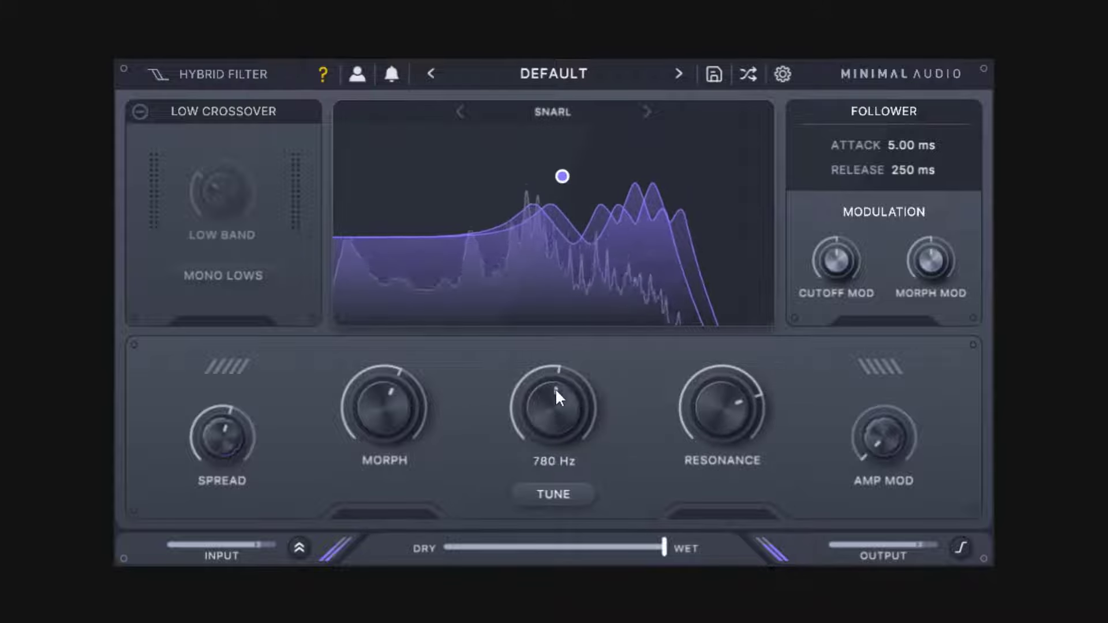
left_click_drag(387, 408, 419, 369)
left_click_drag(552, 401, 539, 434)
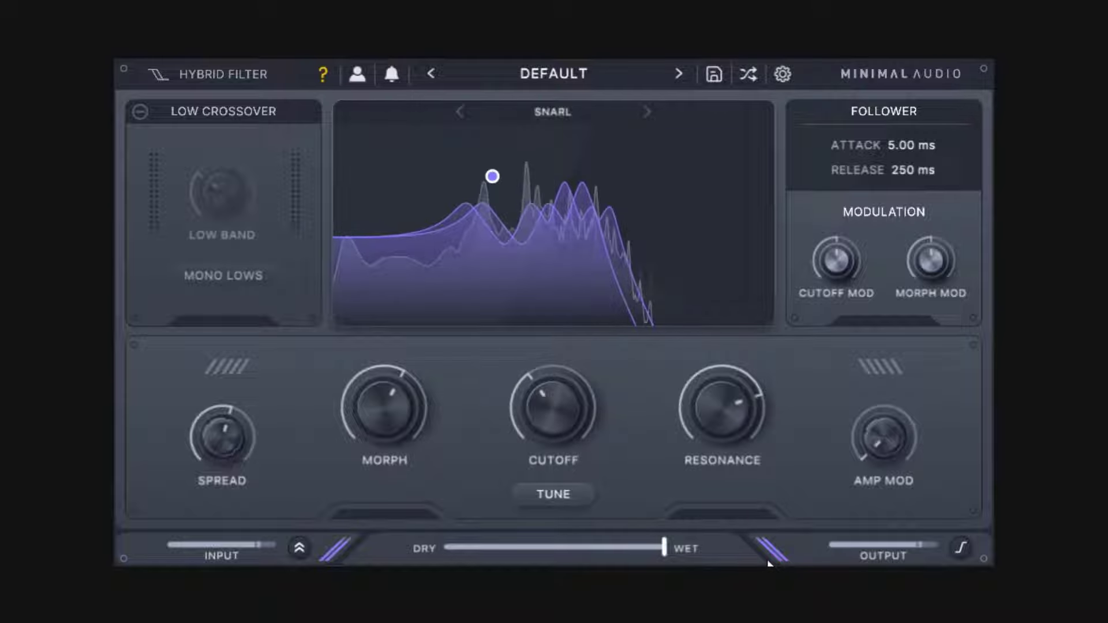
left_click(960, 548)
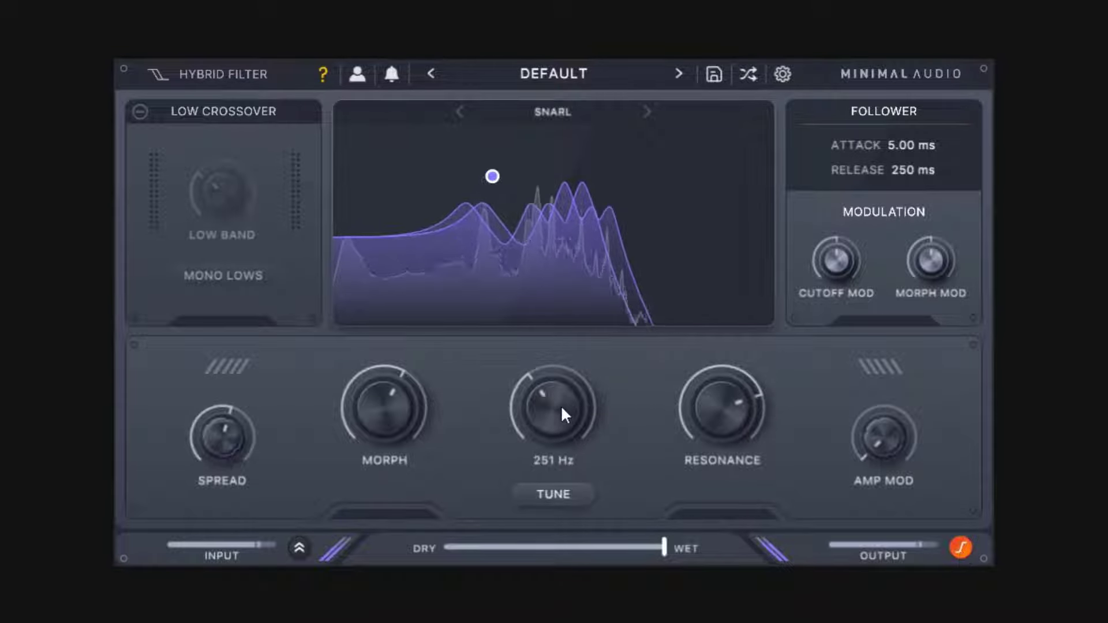
Step: Sweep the Snarl filter's cutoff upward, settle it at 370 Hz and reduce the resonance slightly
left_click_drag(559, 404, 502, 396)
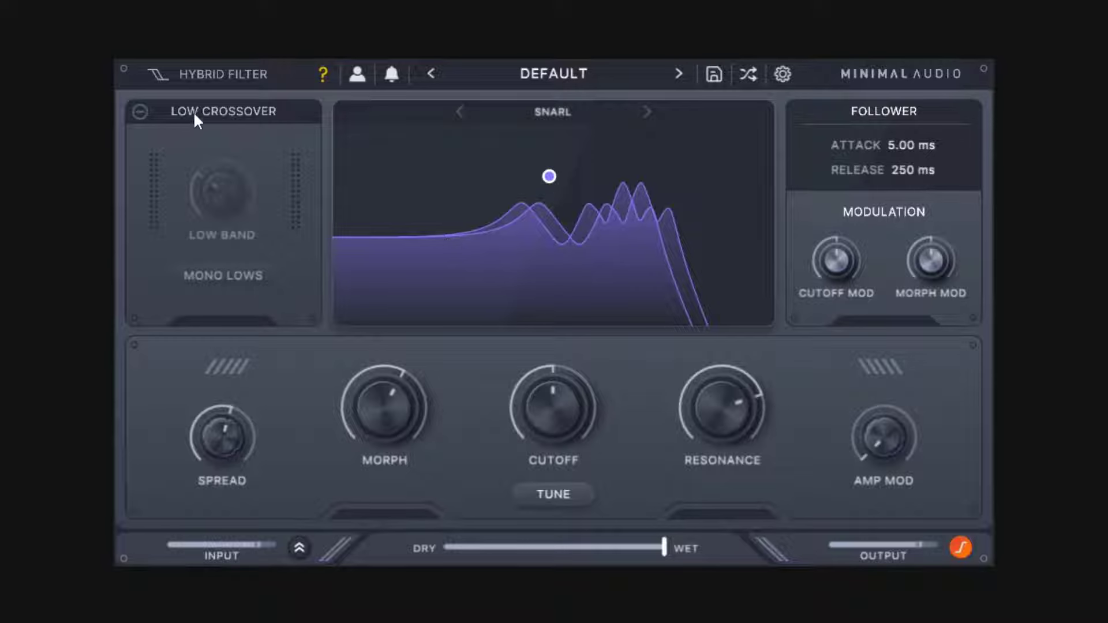
right_click(567, 406)
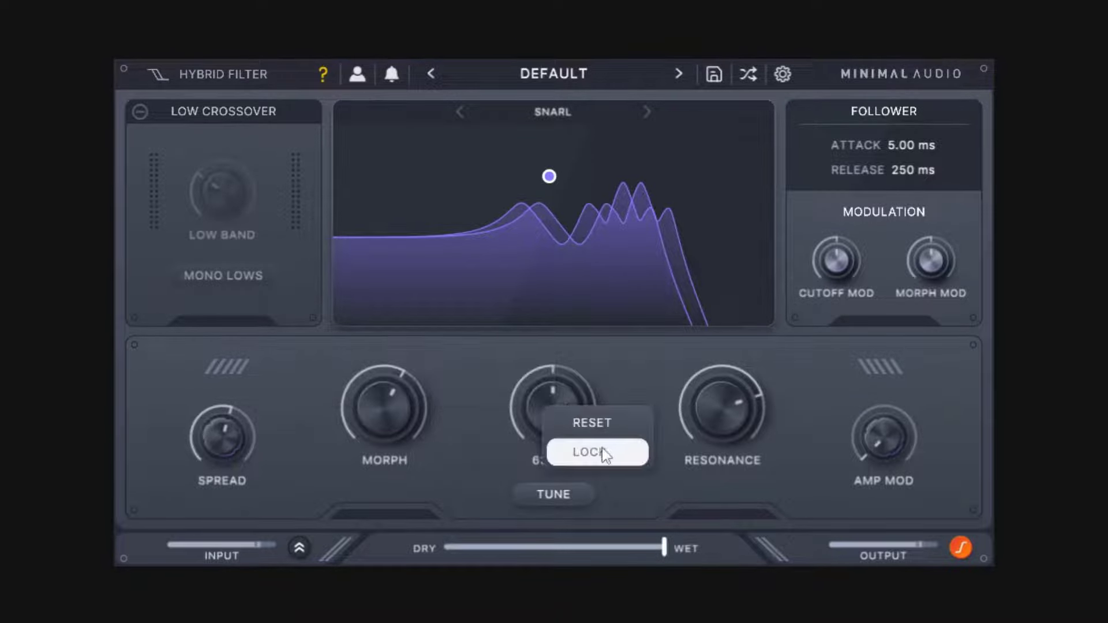
left_click_drag(546, 393, 565, 407)
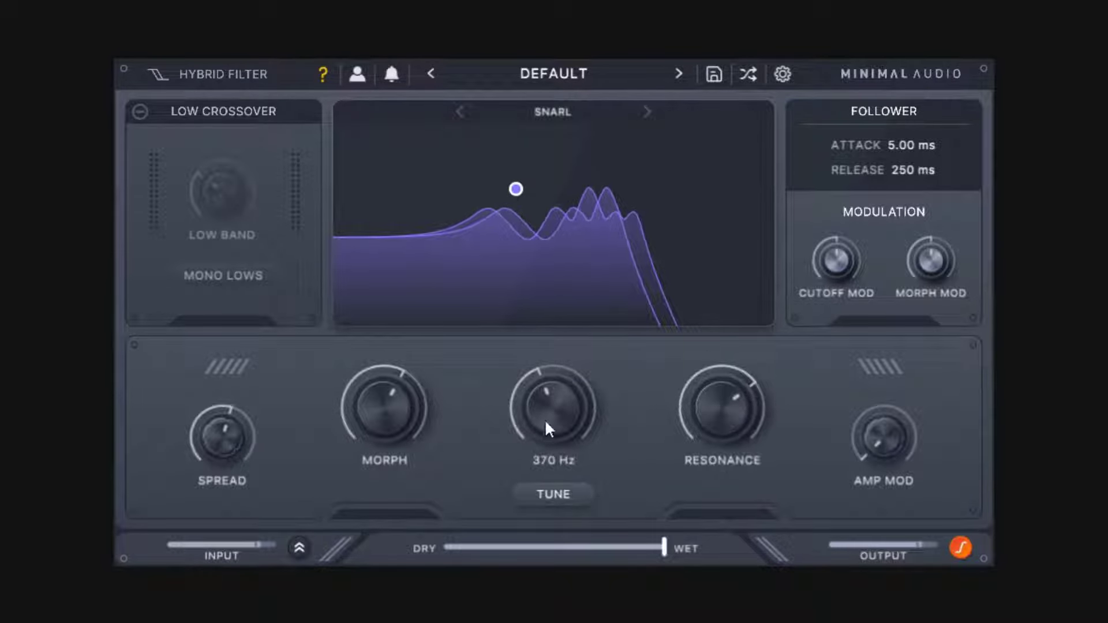
Step: Lock the Cutoff and Resonance parameters against preset changes
right_click(567, 405)
left_click(593, 448)
right_click(726, 401)
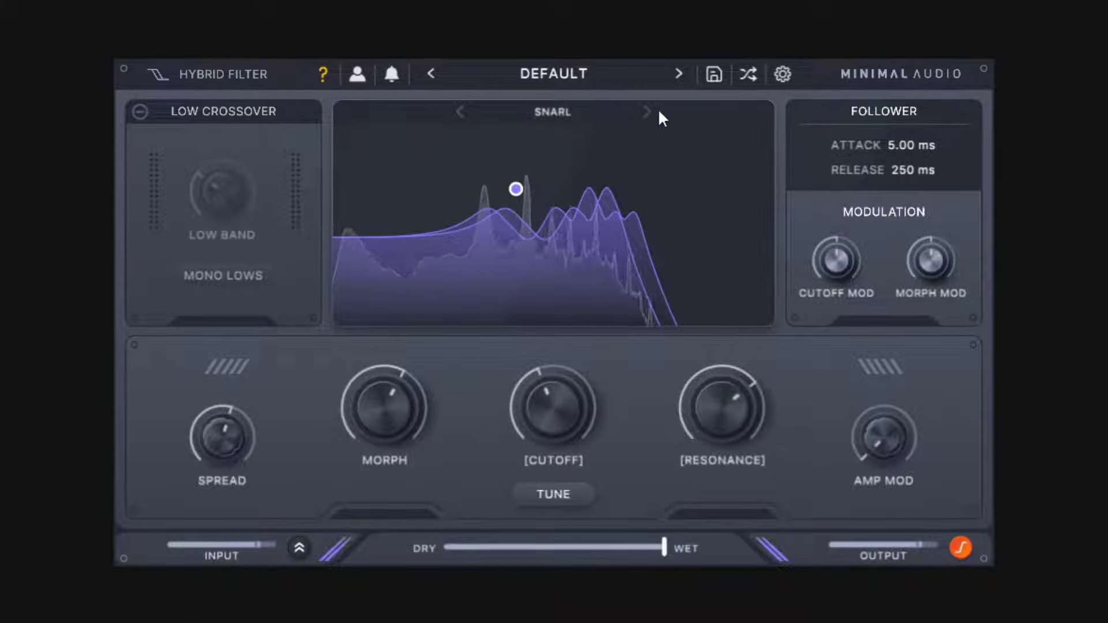
Step: Advance through the preset list from Default past Analog Twelve to the Boutique preset
left_click(679, 73)
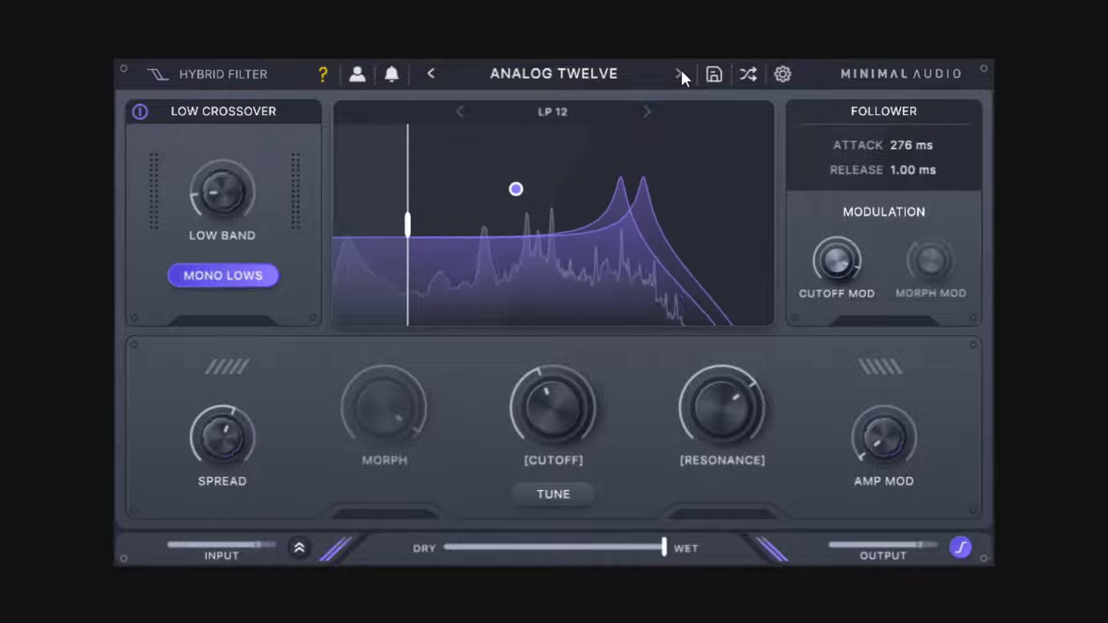
mouse_move(705, 411)
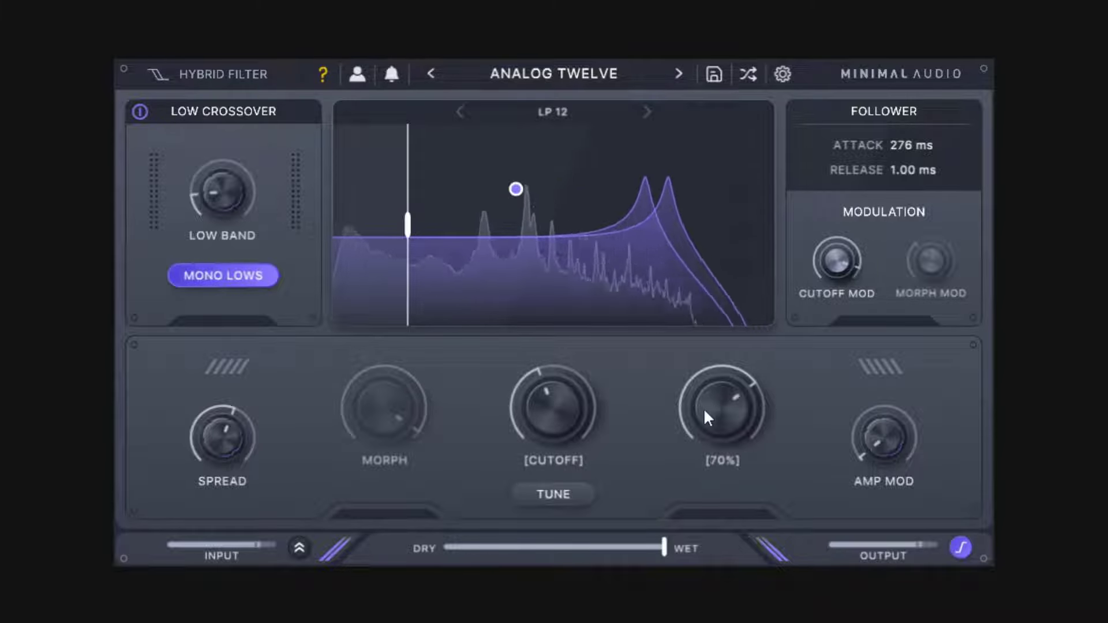
left_click(679, 75)
left_click(679, 74)
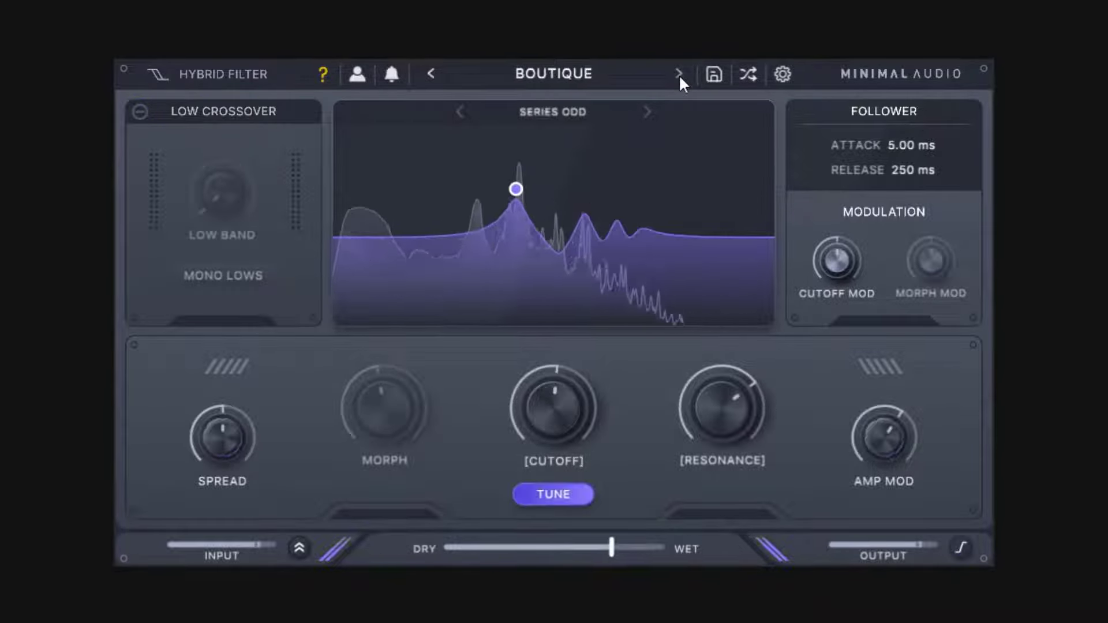
Step: Audition a series of random presets from the whole library with Cutoff and Resonance locked
left_click(746, 72)
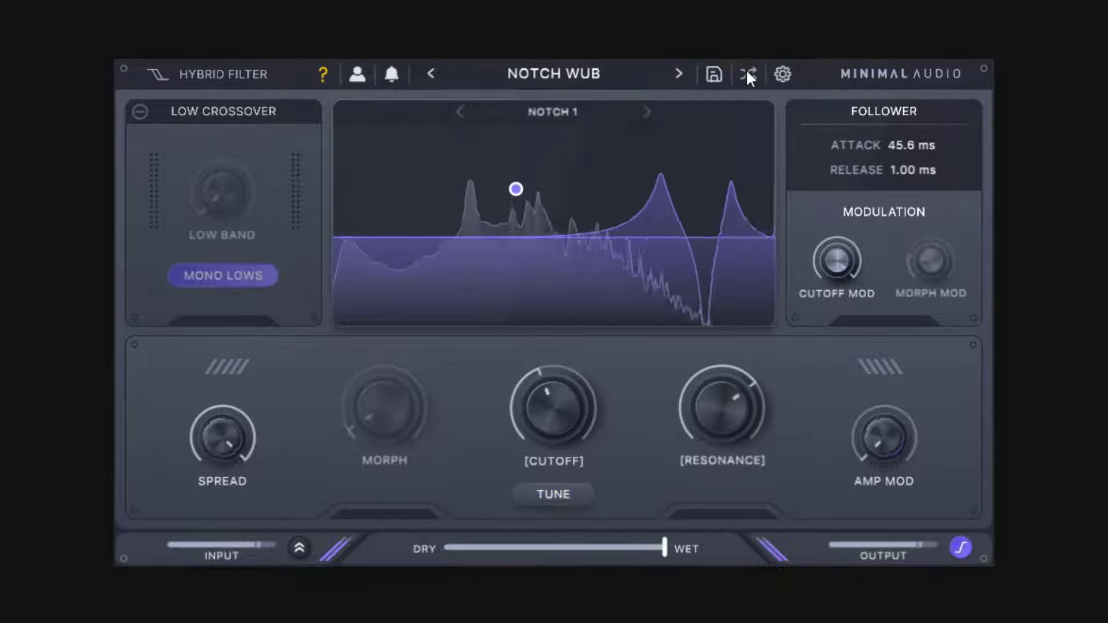
left_click(746, 72)
left_click(747, 72)
left_click(747, 71)
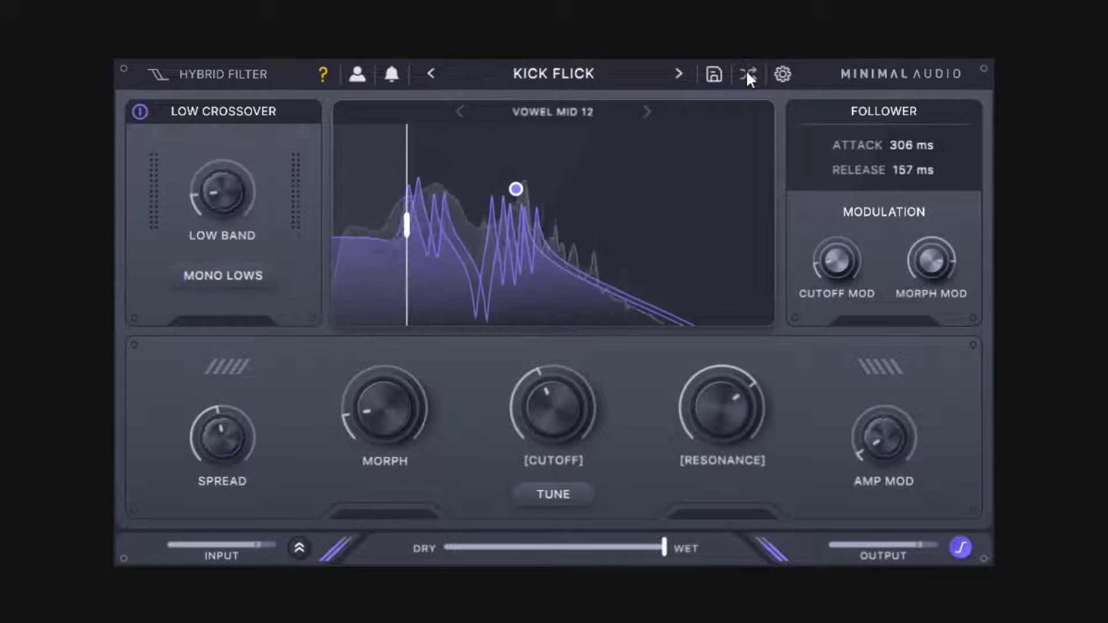
left_click(747, 71)
left_click(747, 72)
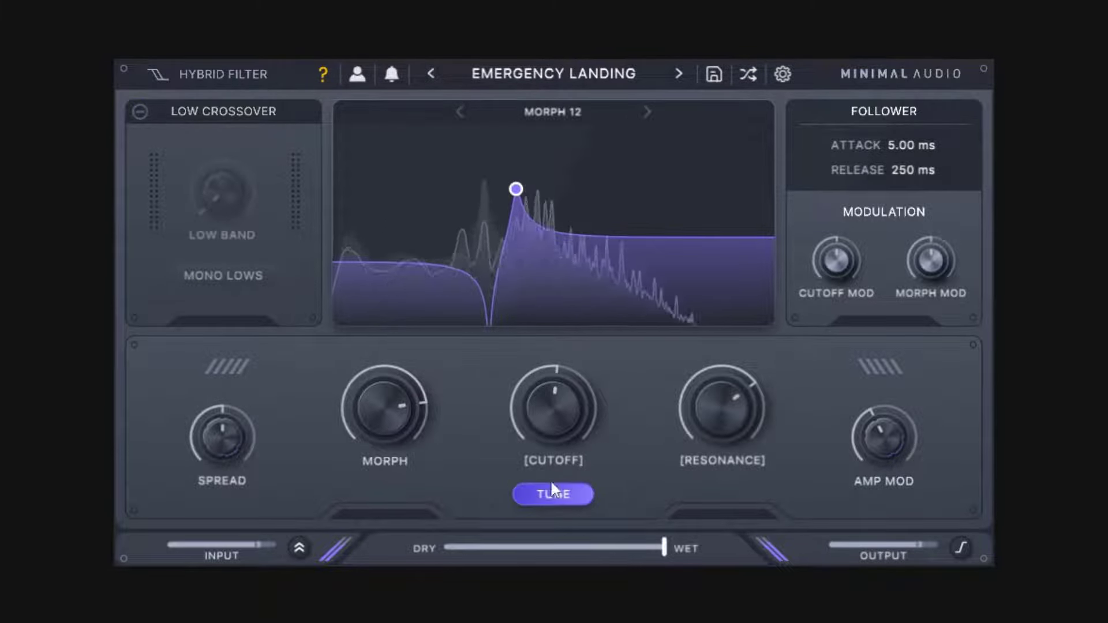
mouse_move(586, 411)
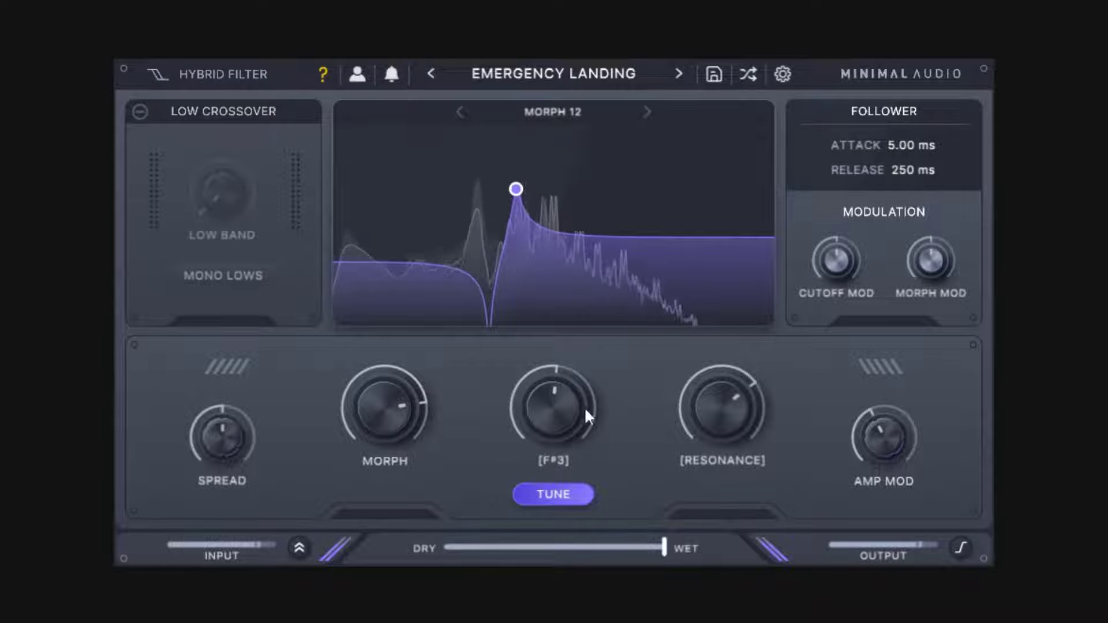
left_click(749, 78)
left_click(749, 78)
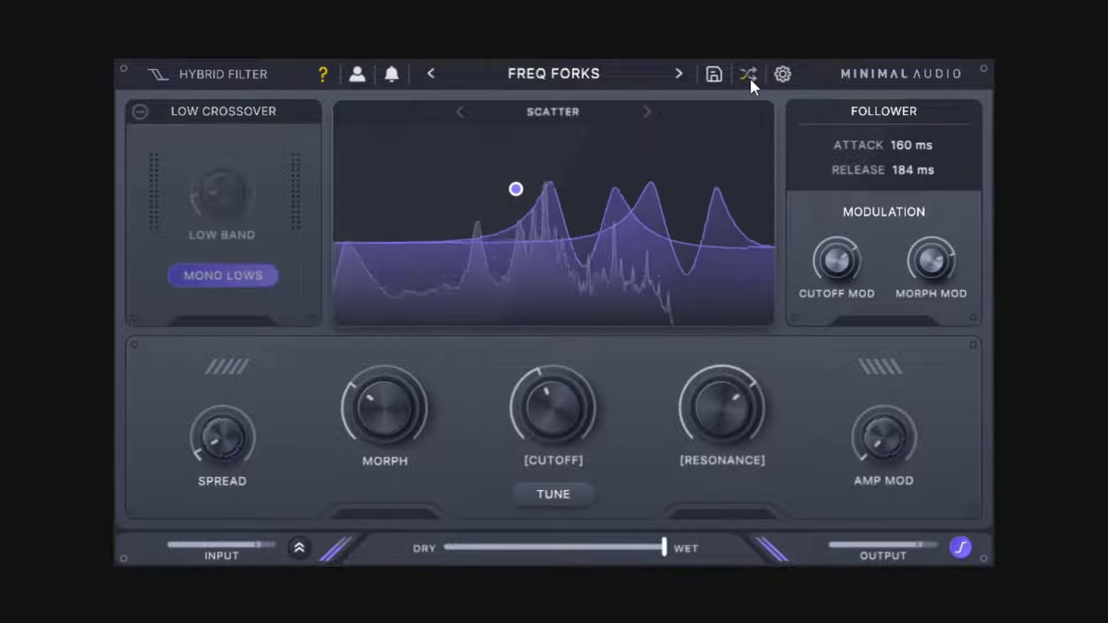
left_click(750, 78)
left_click(750, 77)
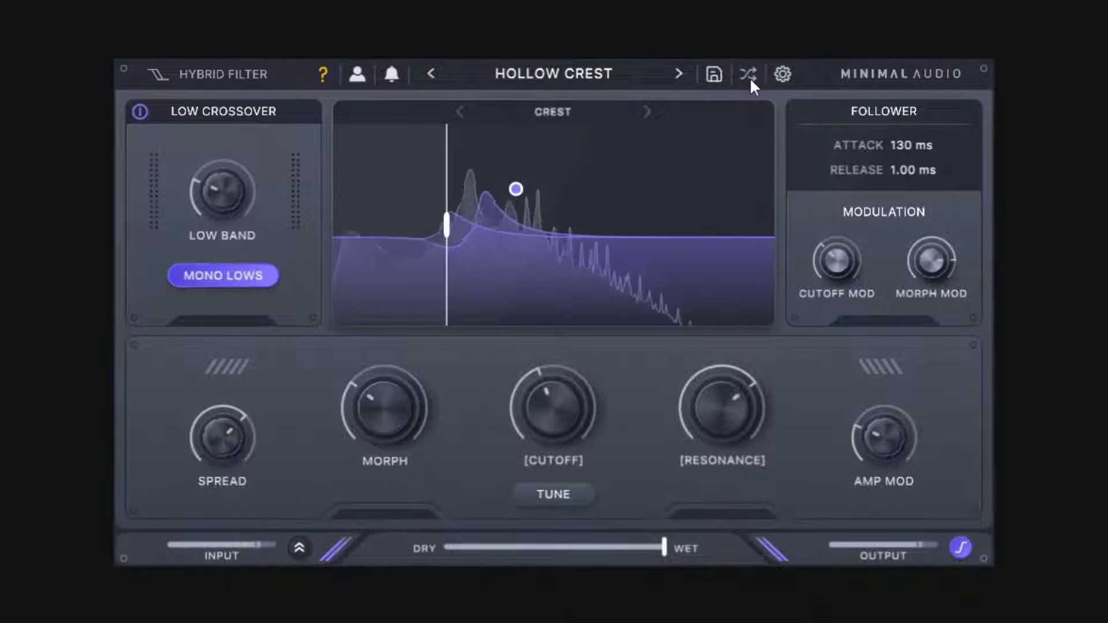
left_click(750, 77)
left_click(750, 77)
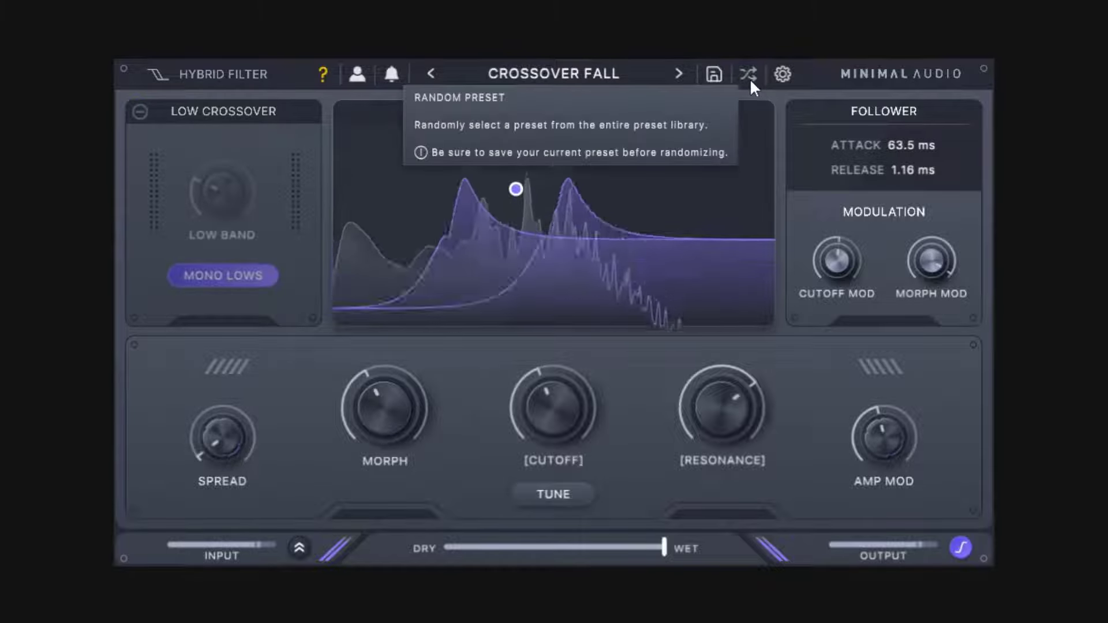
left_click(750, 78)
left_click(750, 78)
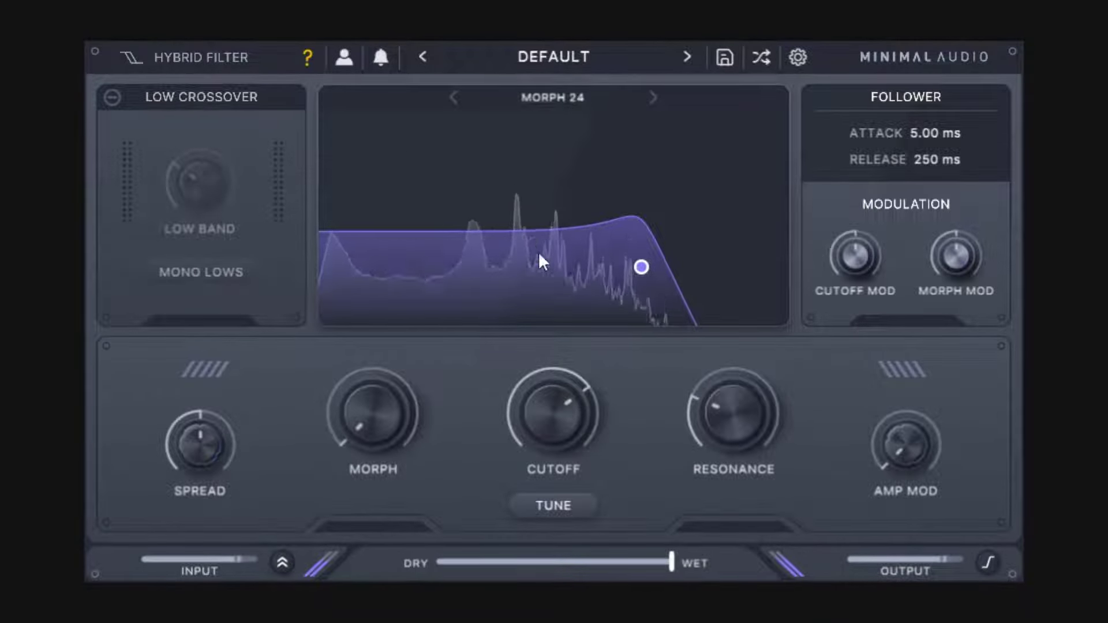
Step: On the default Morph 24 filter, raise the resonance to 65% and sweep the cutoff down and back up to 2.22 kHz
left_click_drag(725, 436, 738, 376)
left_click_drag(576, 414, 586, 490)
left_click_drag(732, 433, 733, 425)
left_click_drag(586, 414, 586, 346)
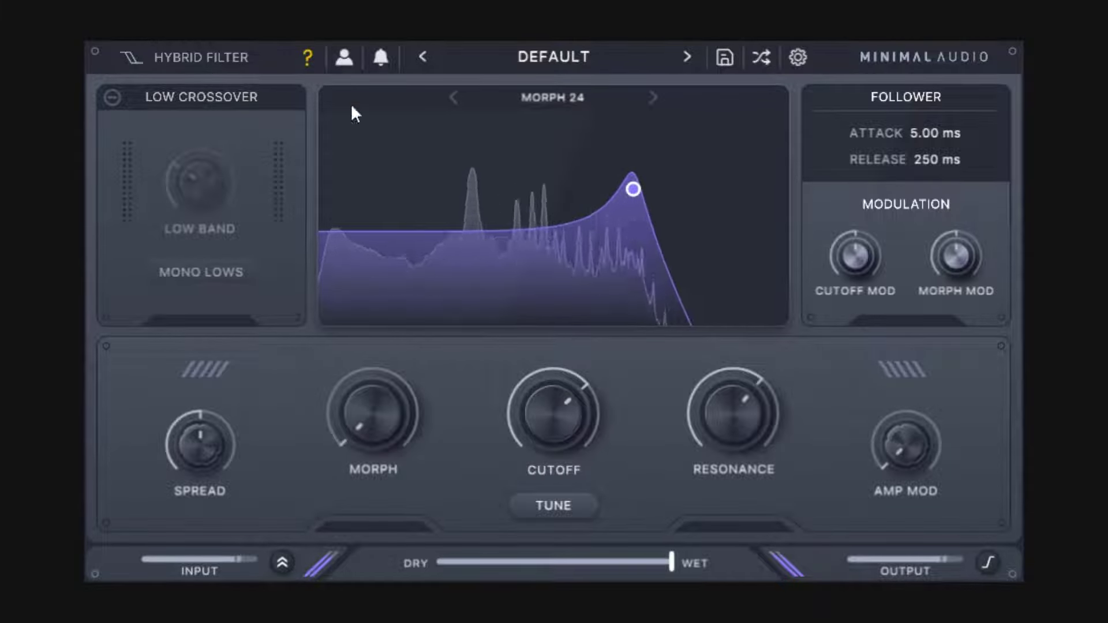
Step: Turn on the low crossover at 483 Hz, set the resonance to 54% and sweep the cutoff to a slightly lower frequency
left_click(112, 99)
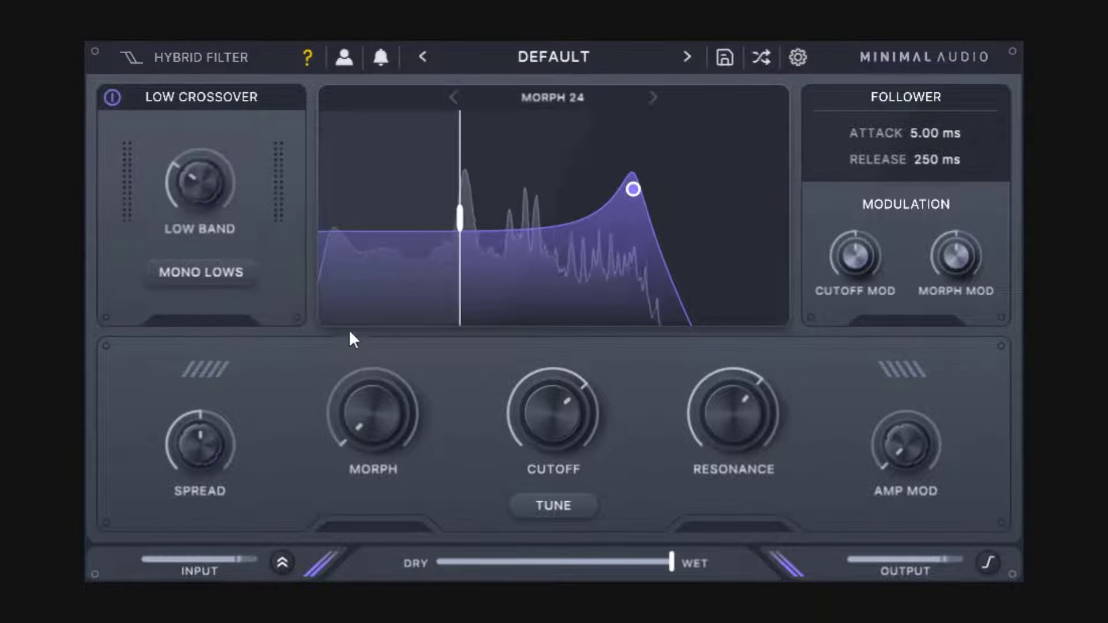
mouse_move(719, 421)
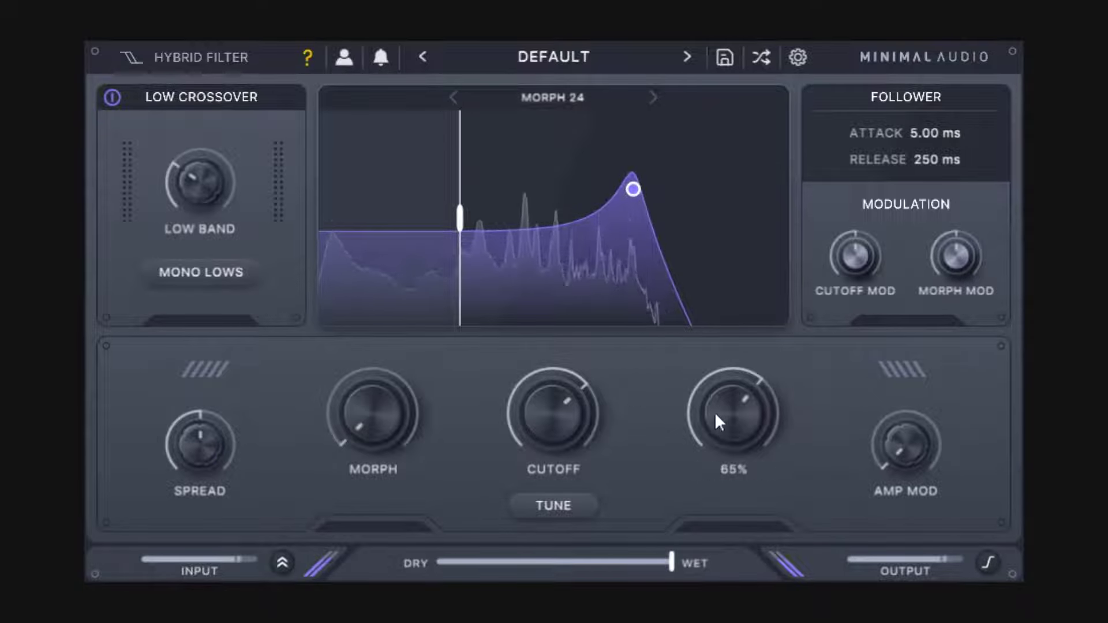
left_click_drag(742, 451, 752, 483)
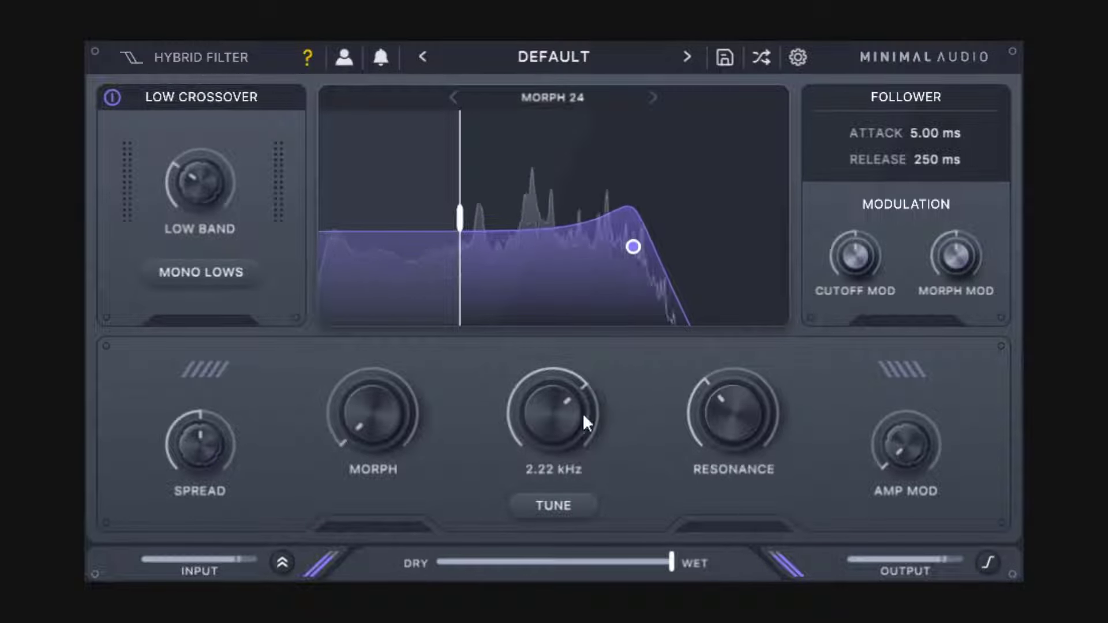
left_click_drag(732, 398, 735, 358)
left_click_drag(460, 218, 531, 218)
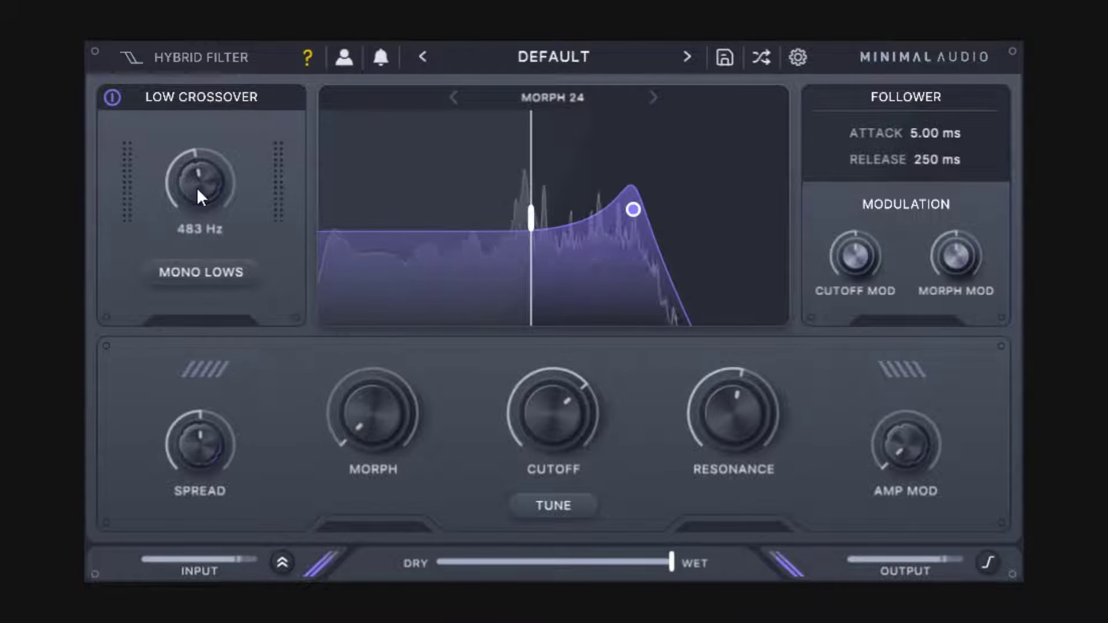
left_click_drag(549, 404, 630, 456)
Step: Switch the filter type to Barber from the creative category
left_click(552, 97)
mouse_move(600, 168)
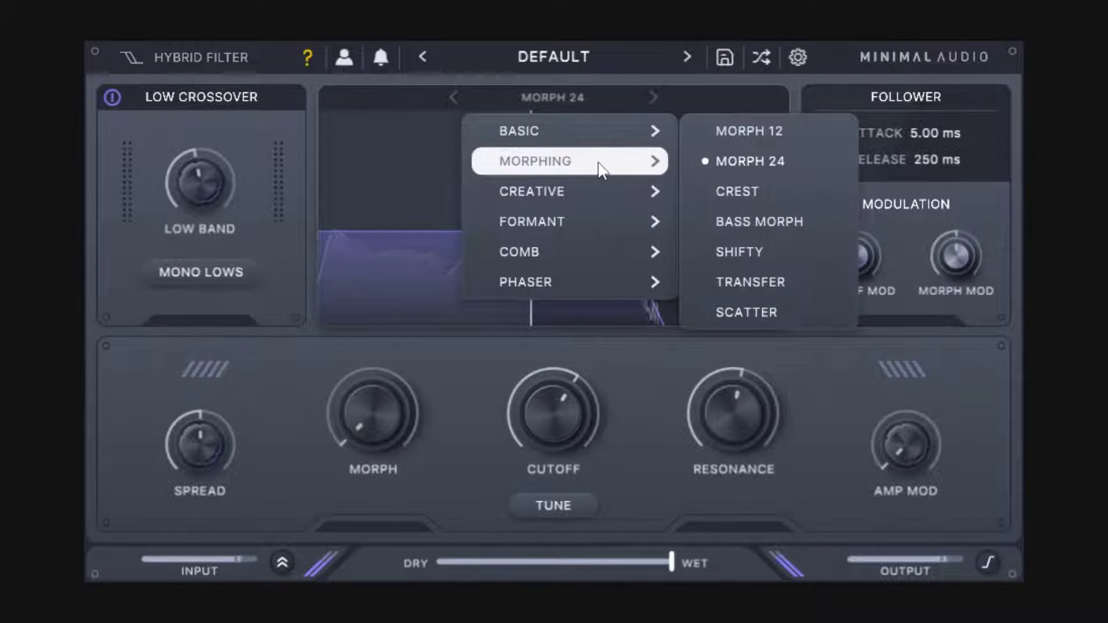
mouse_move(598, 195)
left_click(741, 191)
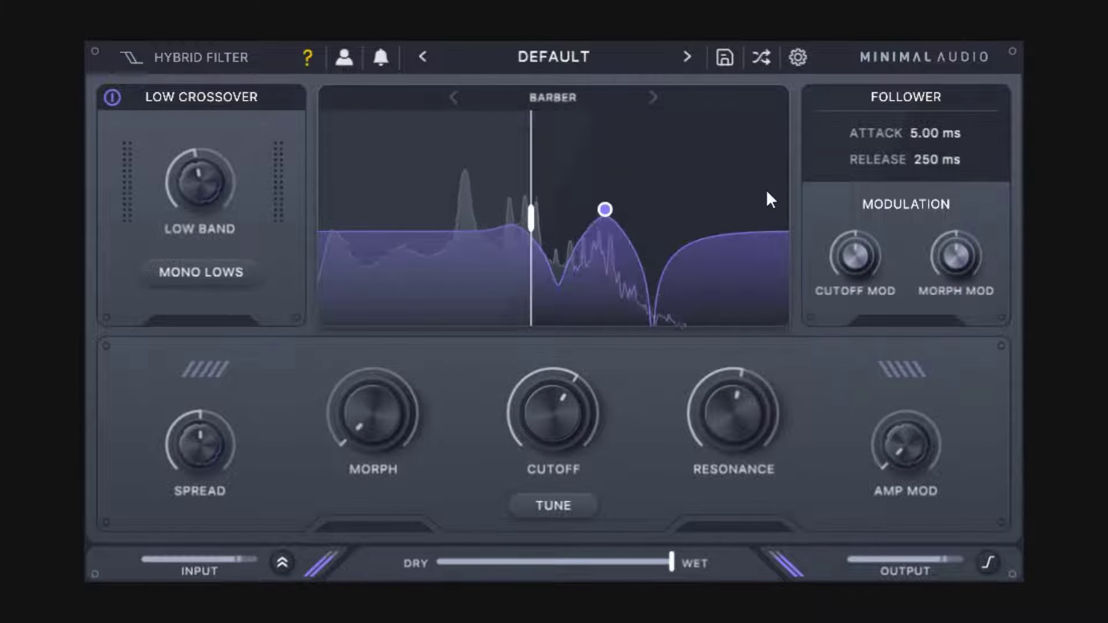
Step: Raise the Barber filter's resonance well above halfway and sweep the cutoff up and down, ending at 2.15 kHz
left_click_drag(540, 374, 573, 352)
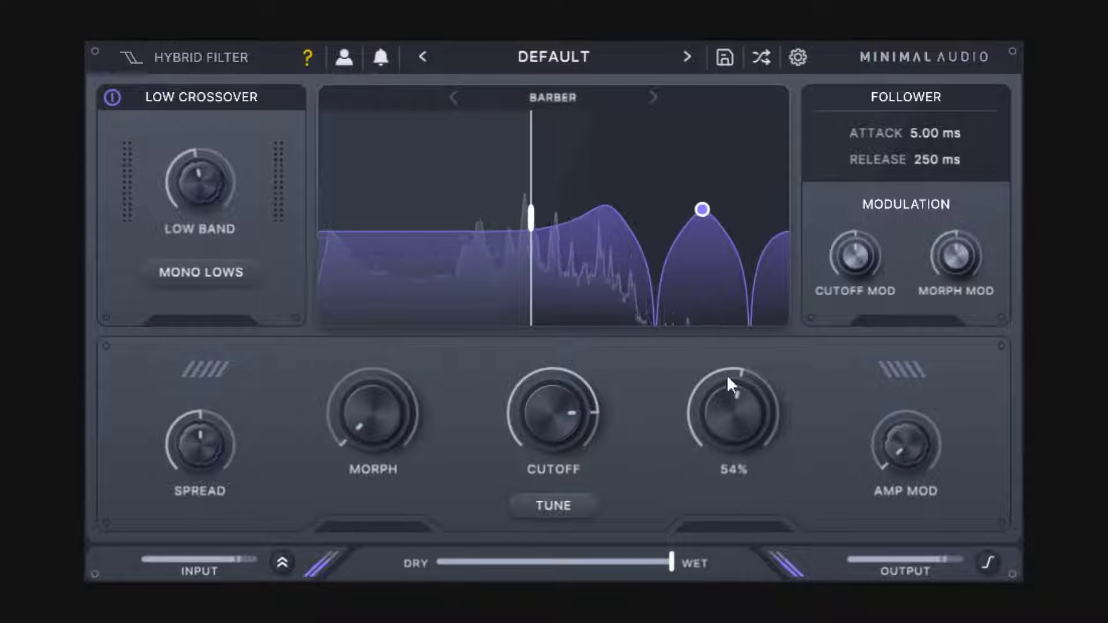
left_click_drag(726, 375, 729, 326)
left_click_drag(555, 385, 559, 431)
left_click_drag(565, 365, 632, 453)
left_click_drag(517, 413, 573, 375)
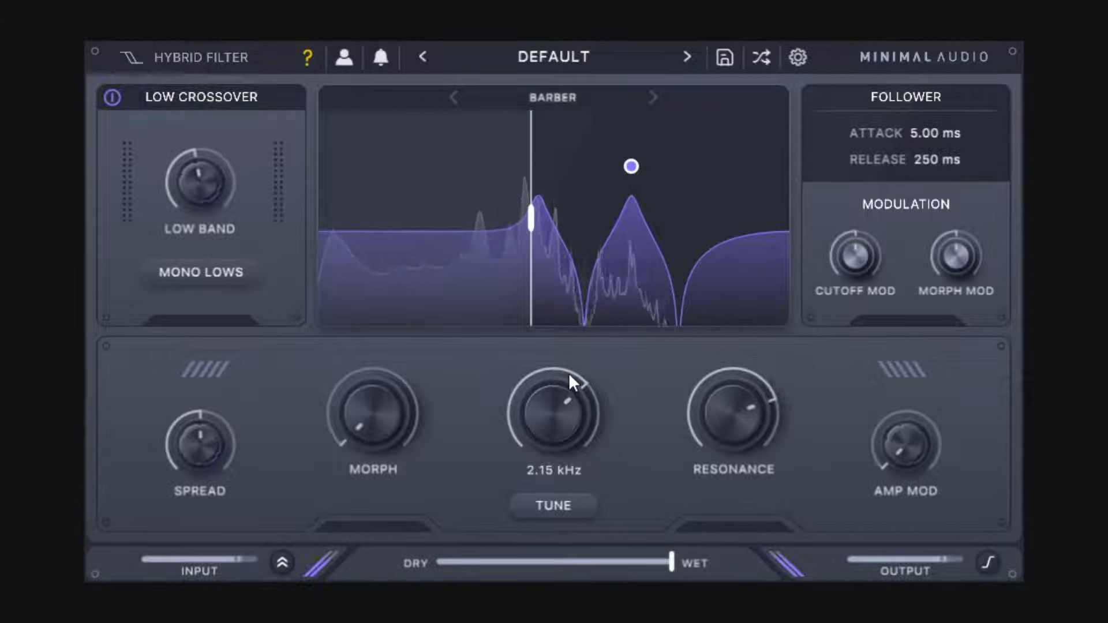
Step: Sweep the low crossover up to 20 kHz and back down to 663 Hz, and turn on Mono Lows
left_click_drag(531, 218, 564, 219)
left_click_drag(213, 178, 210, 115)
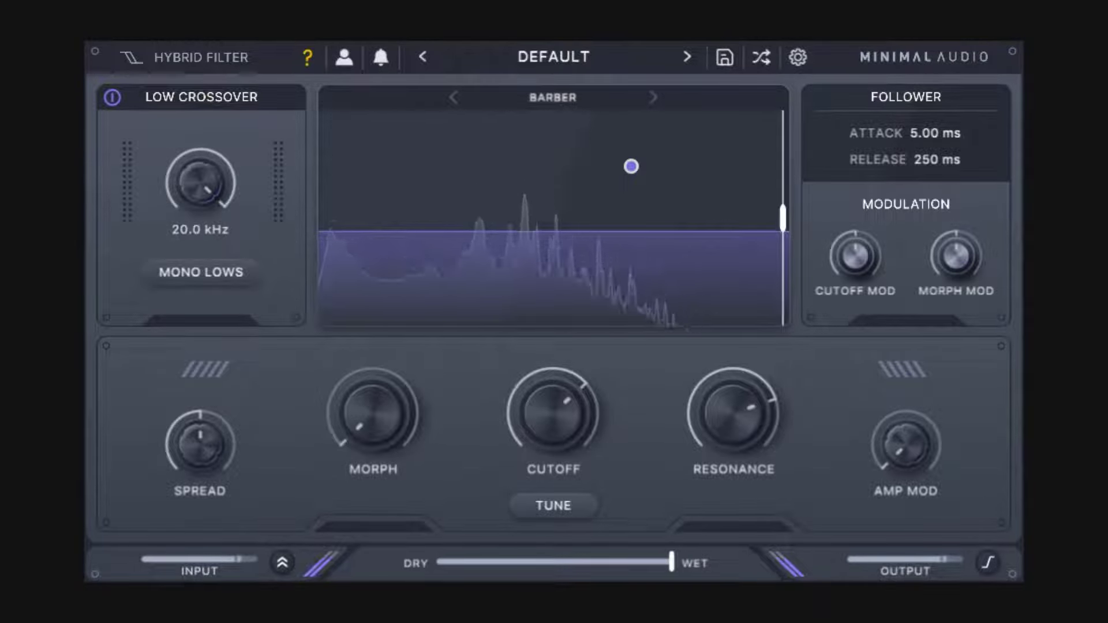
left_click_drag(278, 112, 277, 170)
left_click(210, 278)
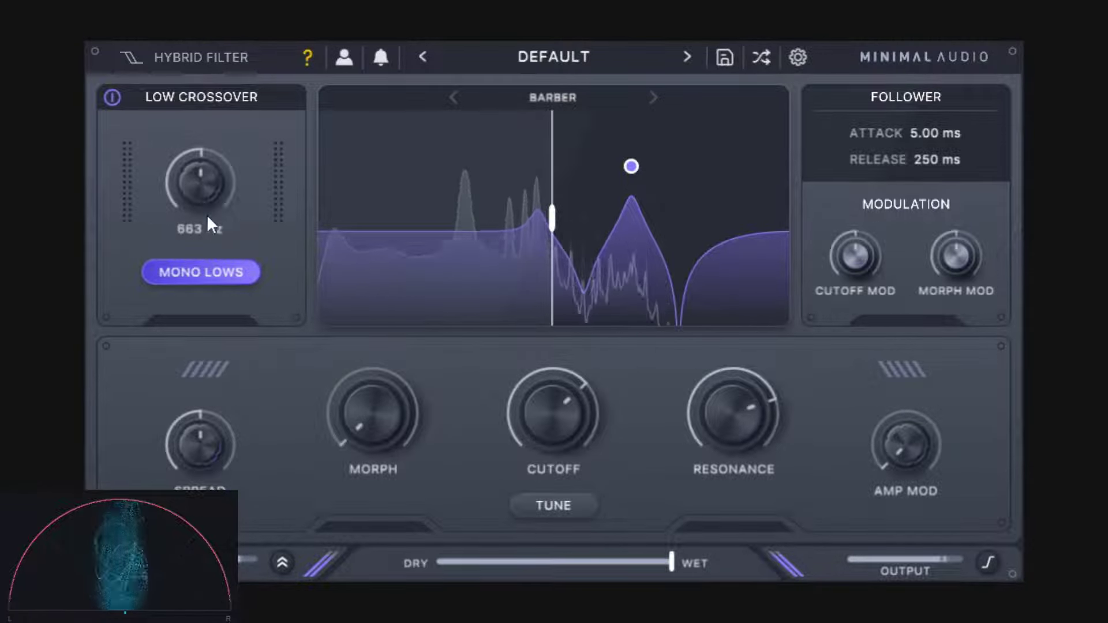
Step: Sweep the mono low crossover to 20 kHz, bring it down to 335 Hz and add a small spread
left_click_drag(206, 213, 206, 144)
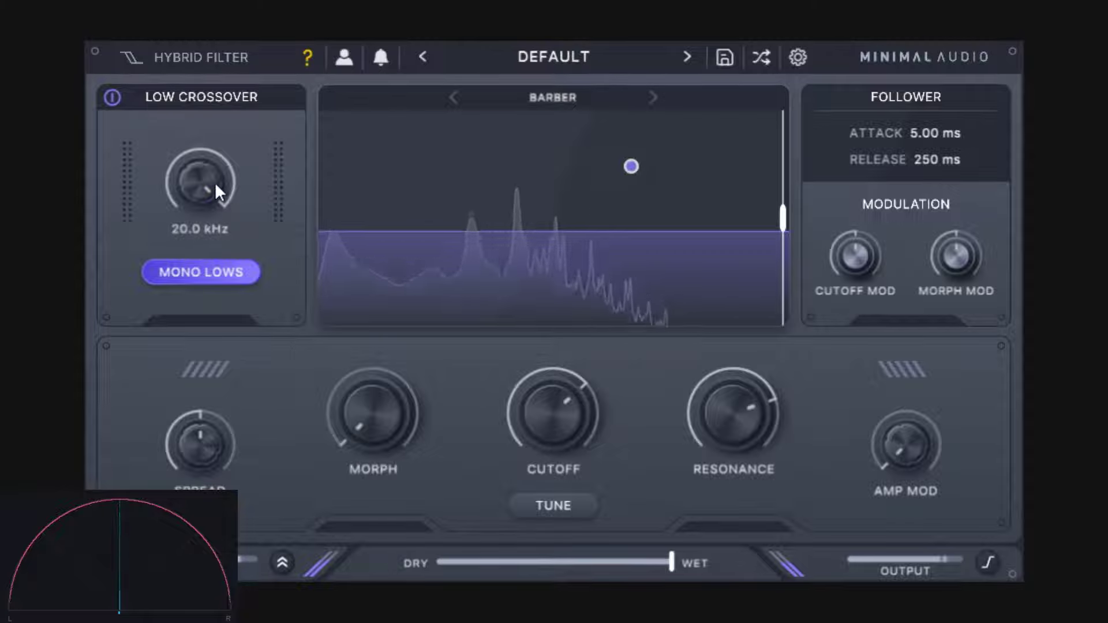
left_click_drag(210, 174, 220, 310)
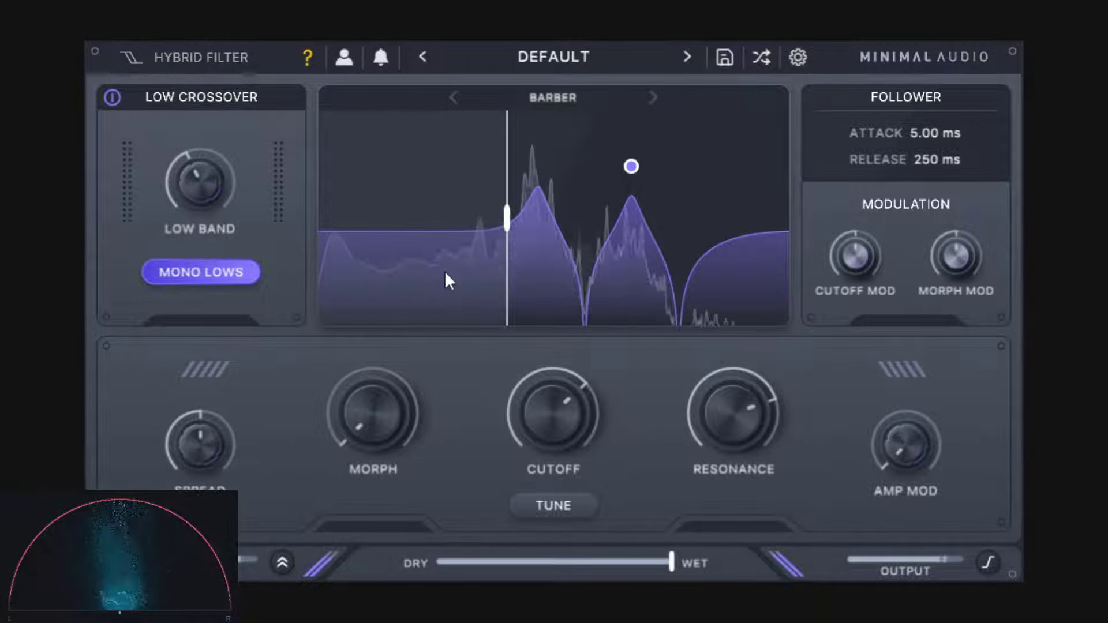
left_click_drag(207, 449, 207, 437)
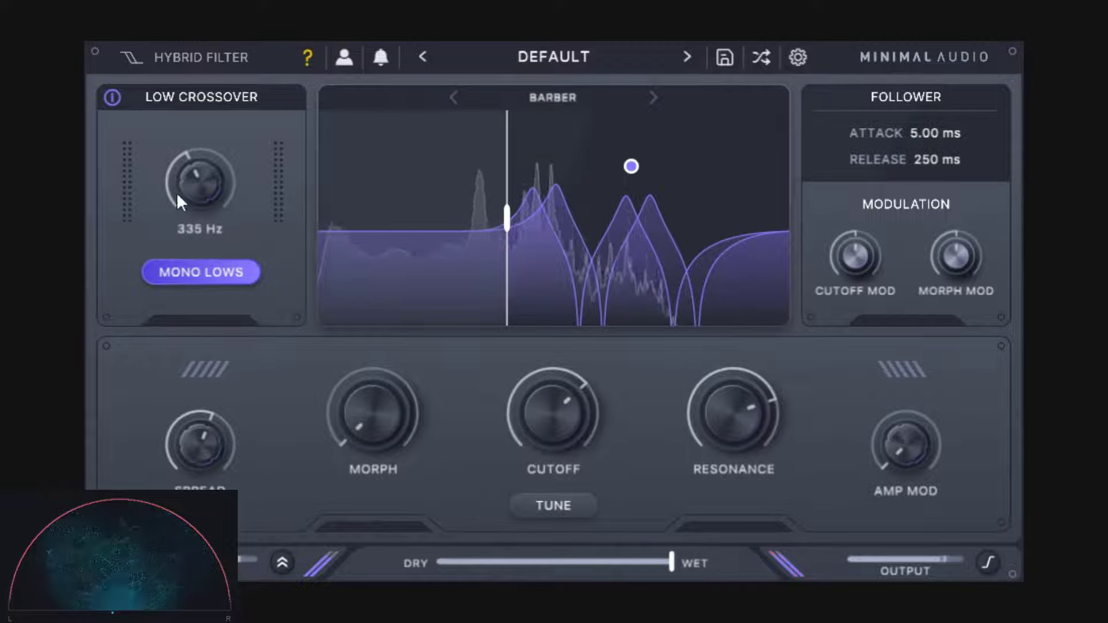
left_click_drag(188, 179, 227, 193)
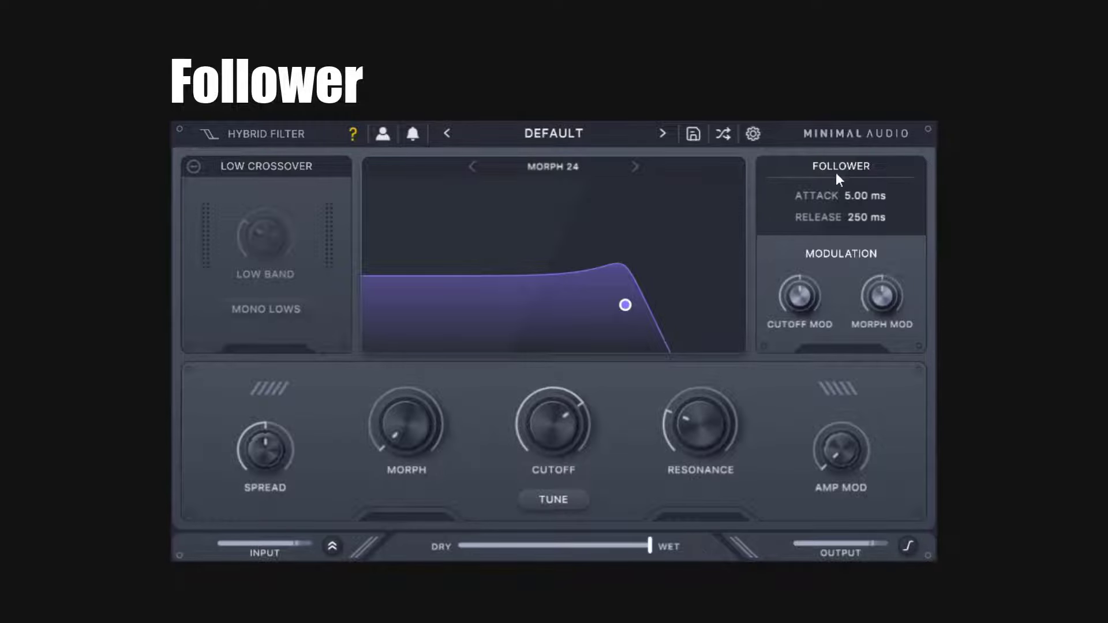
Step: Return Morph to its minimum, lower the cutoff to 933 Hz, trim the resonance slightly and nudge the cutoff back up
mouse_move(860, 297)
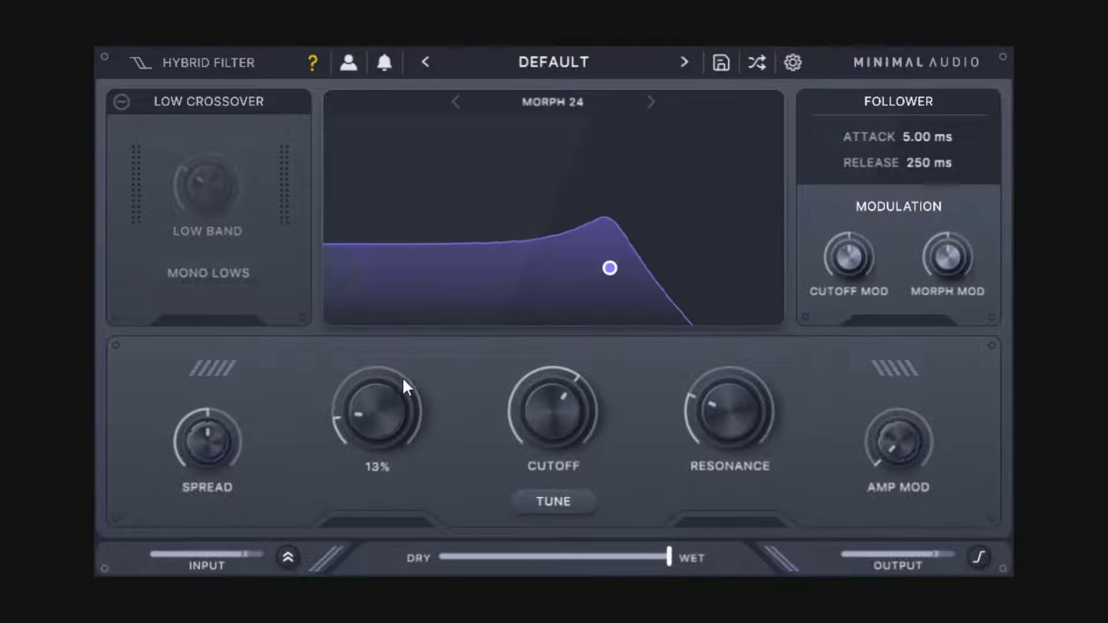
left_click_drag(403, 376, 440, 546)
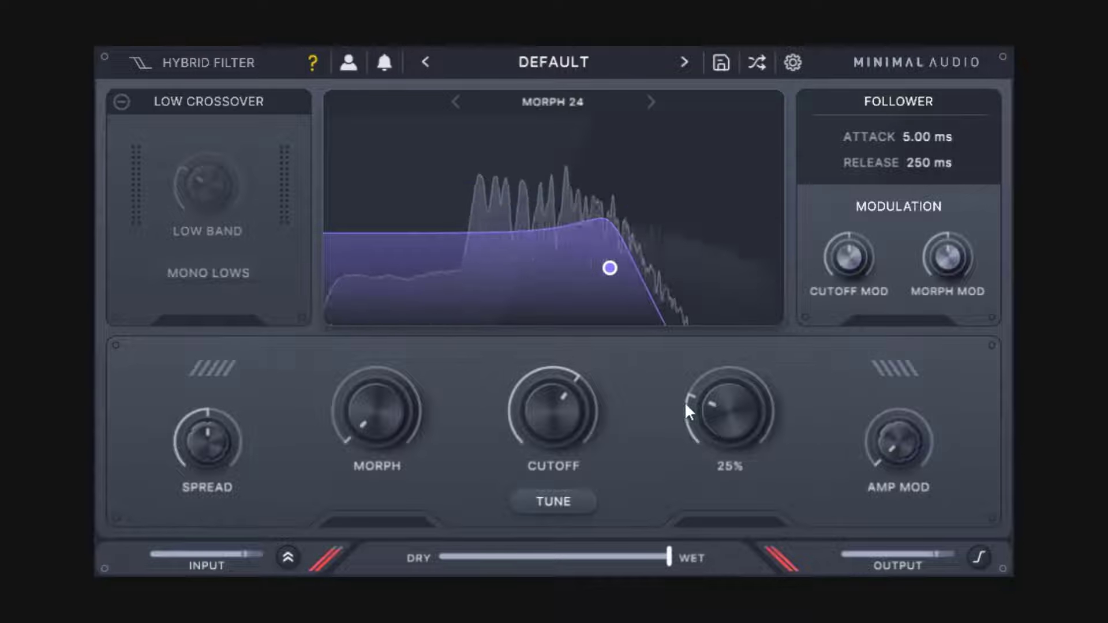
left_click_drag(543, 403, 573, 421)
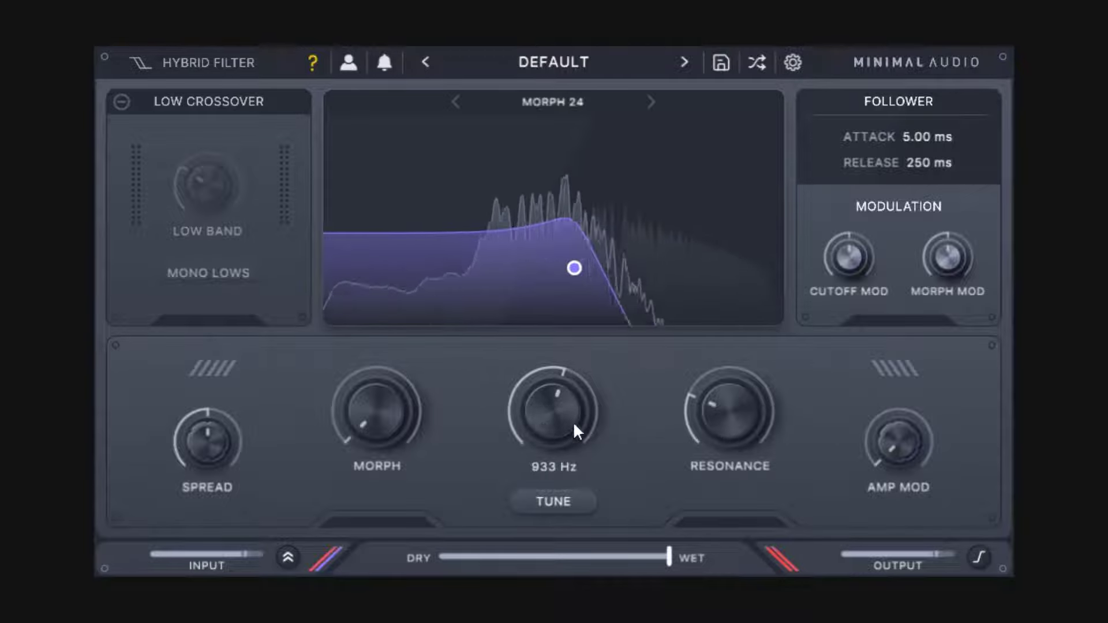
left_click_drag(740, 402, 739, 404)
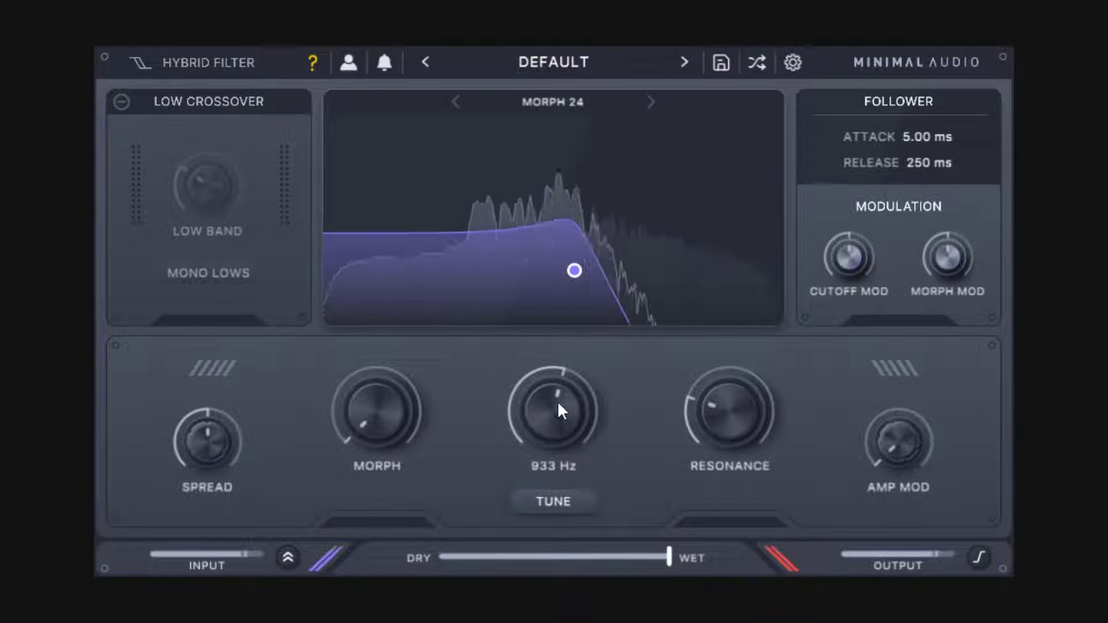
mouse_move(540, 421)
left_mouse_down()
mouse_move(536, 393)
mouse_move(538, 416)
left_mouse_up()
mouse_move(841, 276)
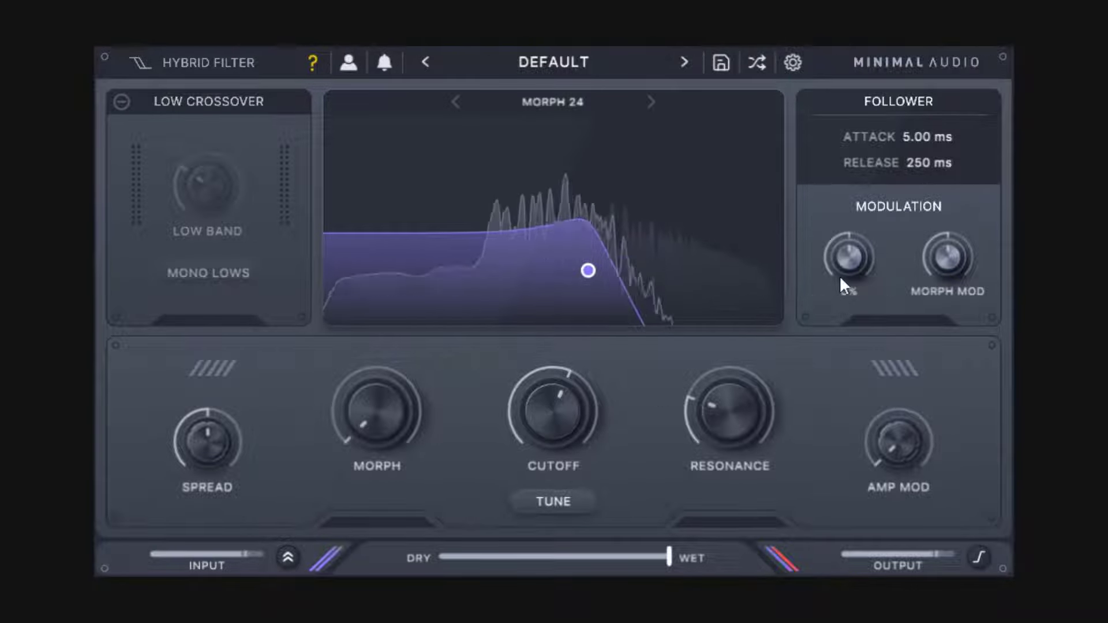
Step: Set the follower's cutoff modulation to 9% and raise the resonance to 40%
left_click_drag(850, 260, 861, 254)
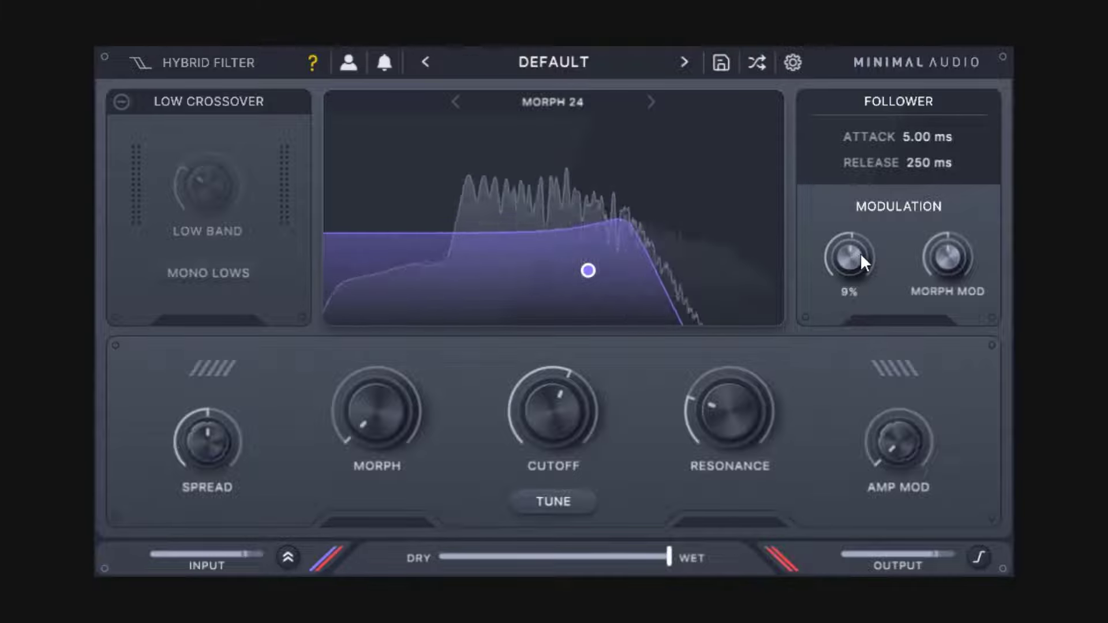
left_click_drag(751, 414, 750, 389)
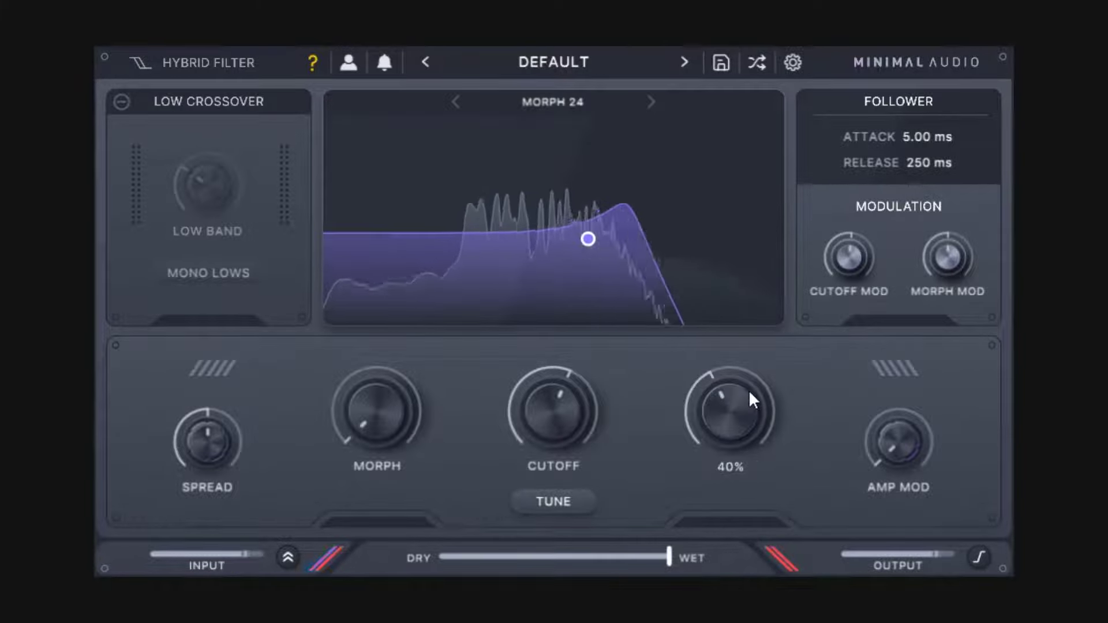
Step: Turn on soft clipping at the output, then sweep the cutoff modulation up to 40% and settle it at 24%
left_click(980, 557)
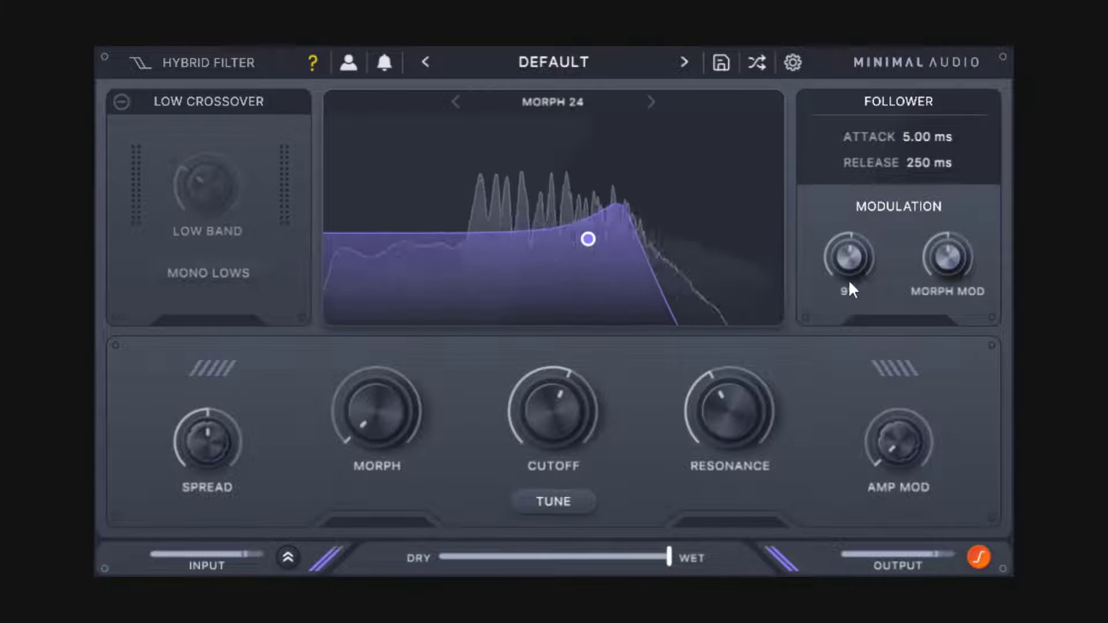
left_click_drag(848, 283, 842, 253)
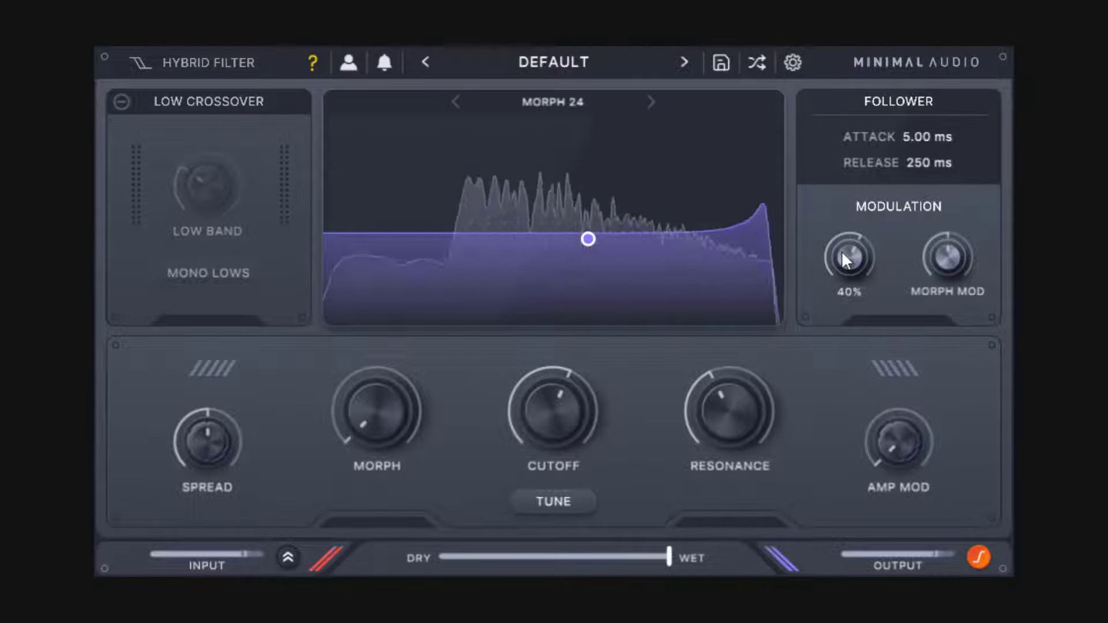
left_click_drag(842, 251, 907, 226)
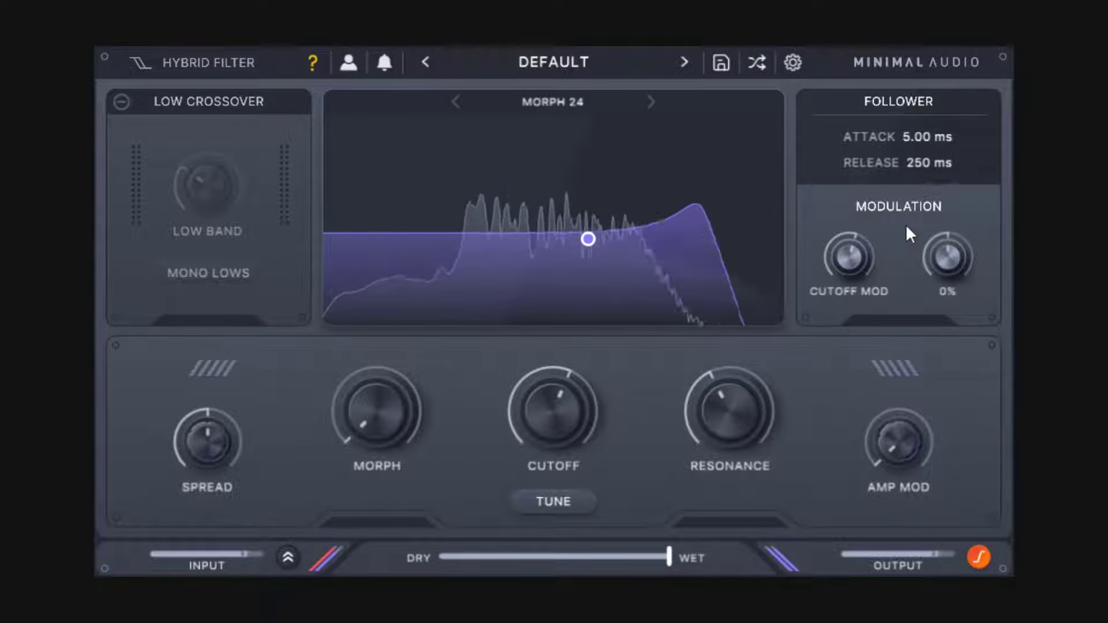
Step: Raise Morph to about a quarter and the morph modulation to 116%, lowering the cutoff before and after
left_click_drag(574, 418, 566, 430)
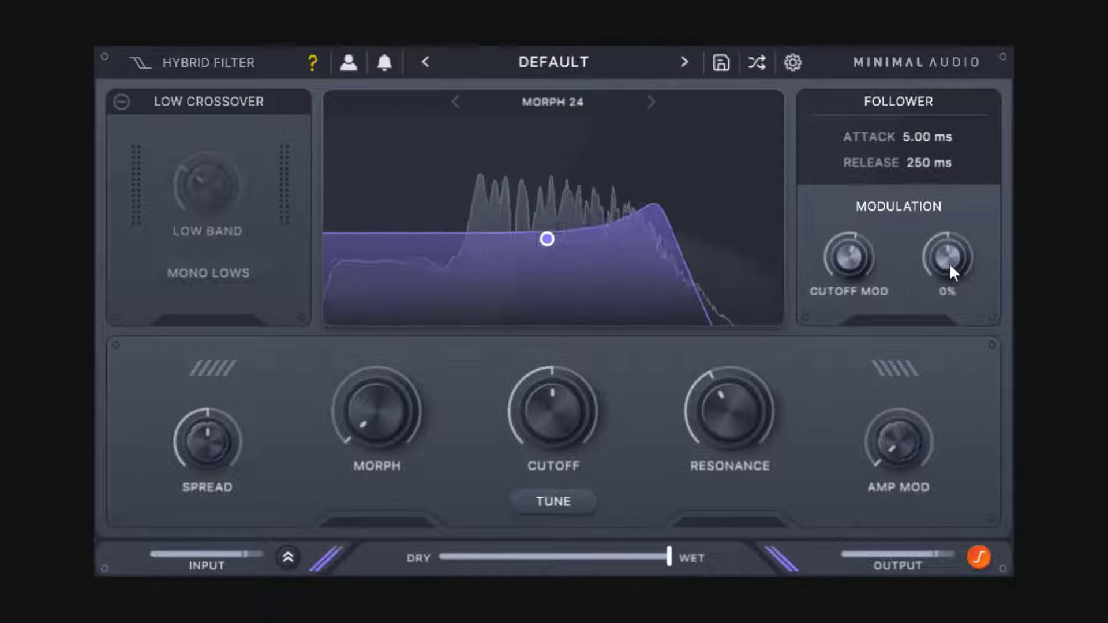
left_click_drag(390, 393, 406, 354)
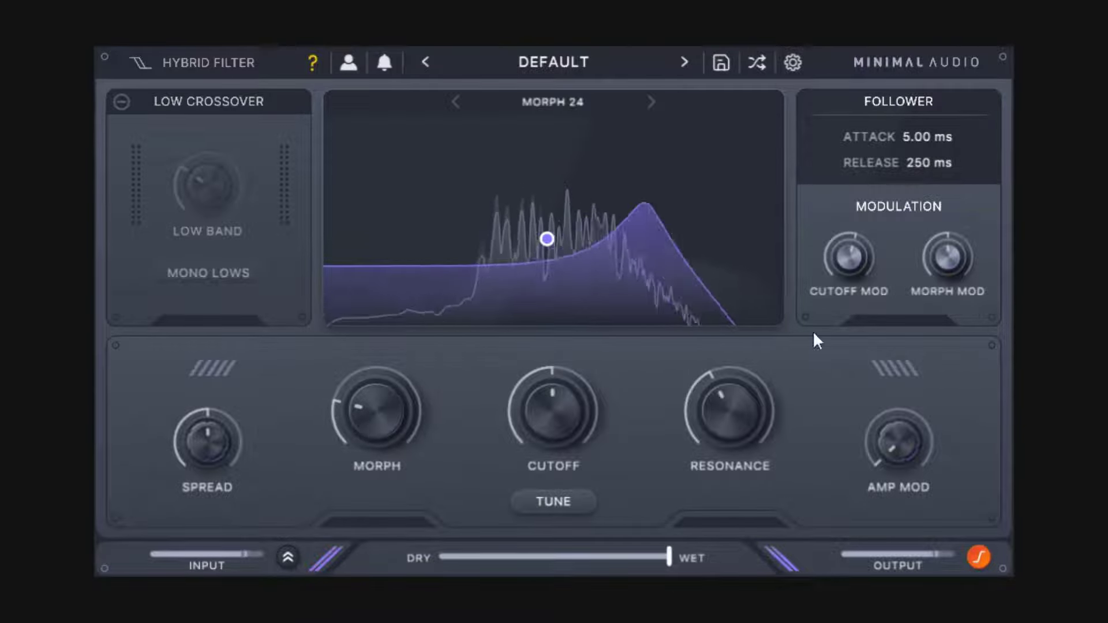
left_click_drag(946, 260, 972, 196)
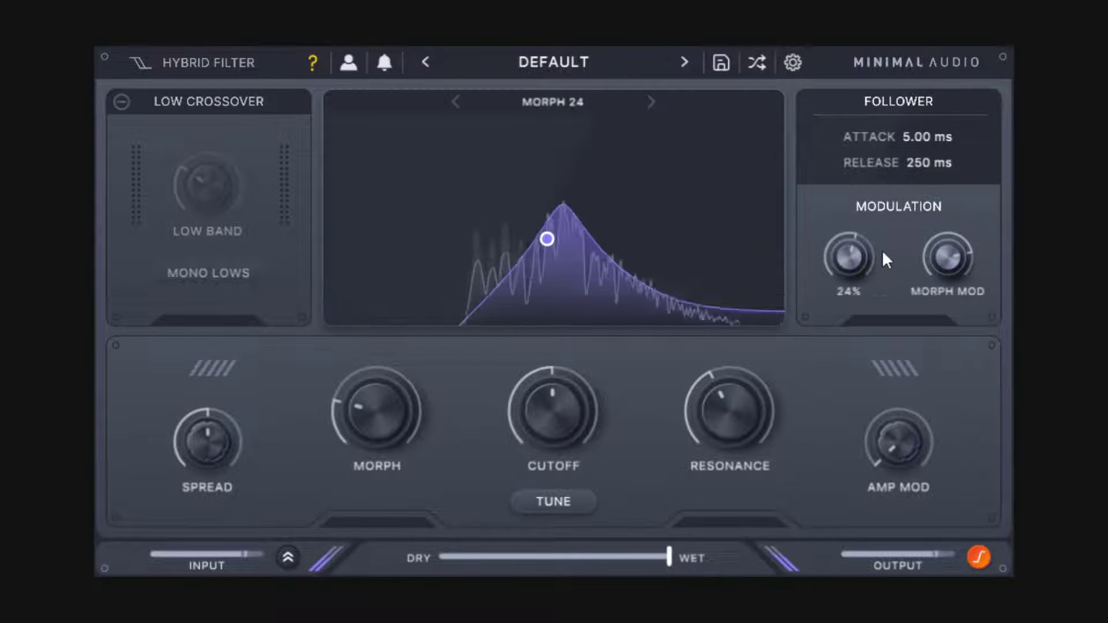
left_click_drag(527, 425, 568, 504)
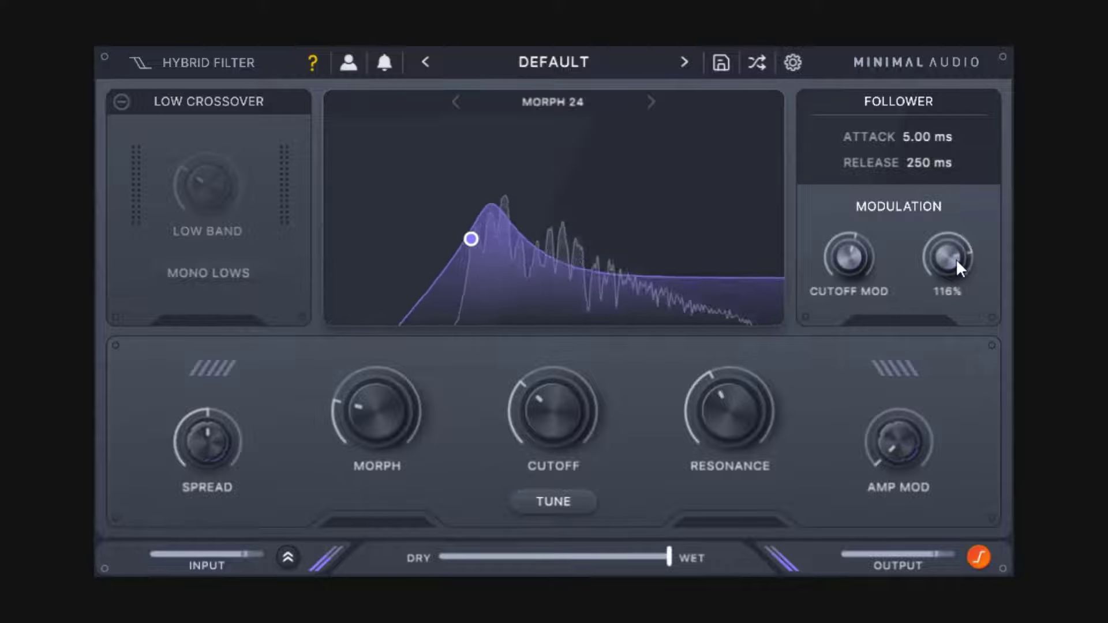
Step: Reduce the morph modulation to 54% and reset it to 0%, then lower the resonance to 26% and nudge the cutoff up
mouse_move(957, 259)
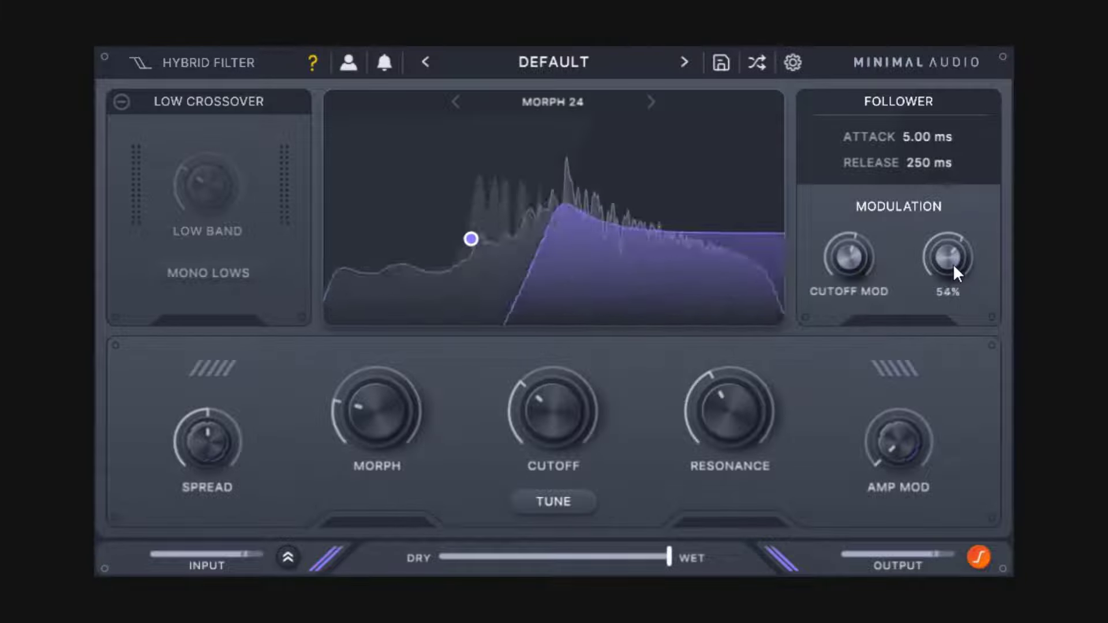
double_click(954, 266)
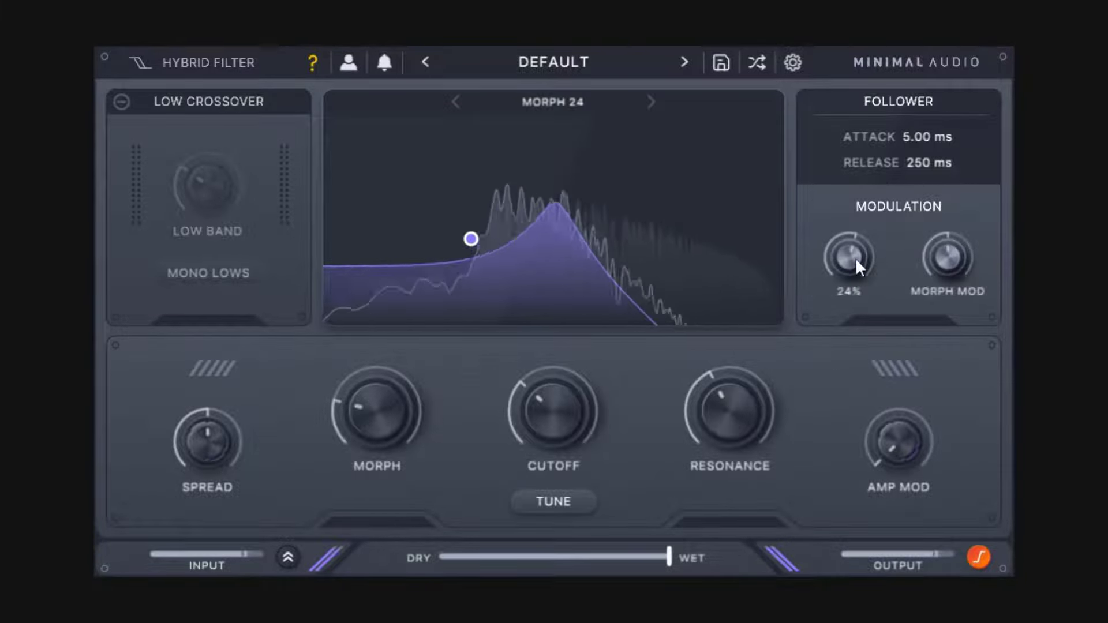
left_click_drag(711, 414, 731, 447)
left_click_drag(561, 418, 561, 411)
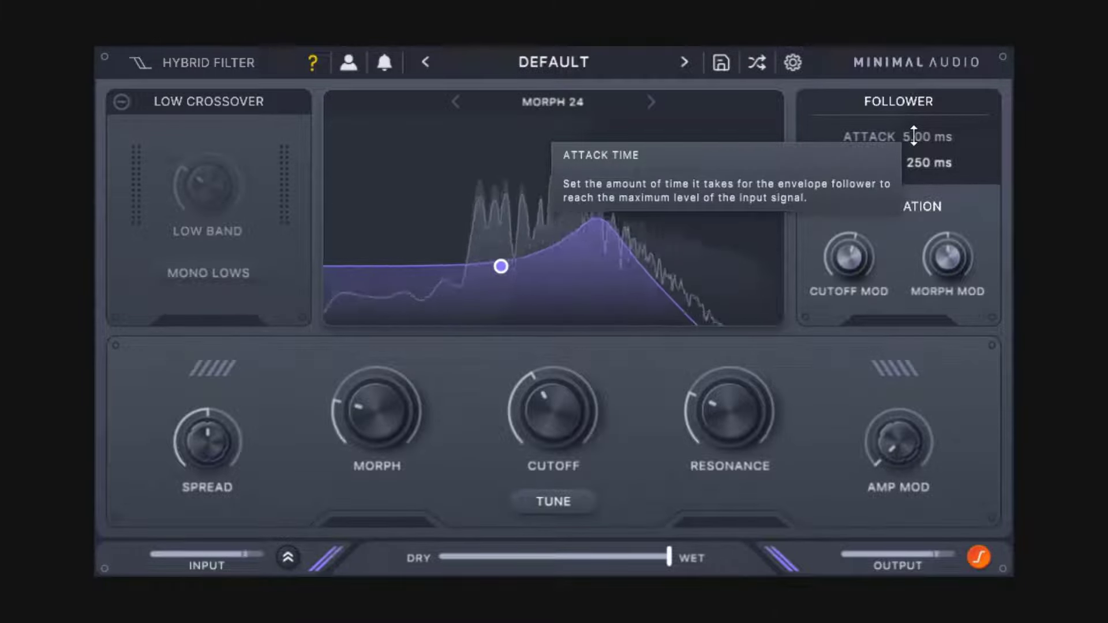
Step: Sweep the follower attack down to 0.10 ms and up to 53.3 ms, settling at 32.8 ms
left_click_drag(914, 136, 923, 242)
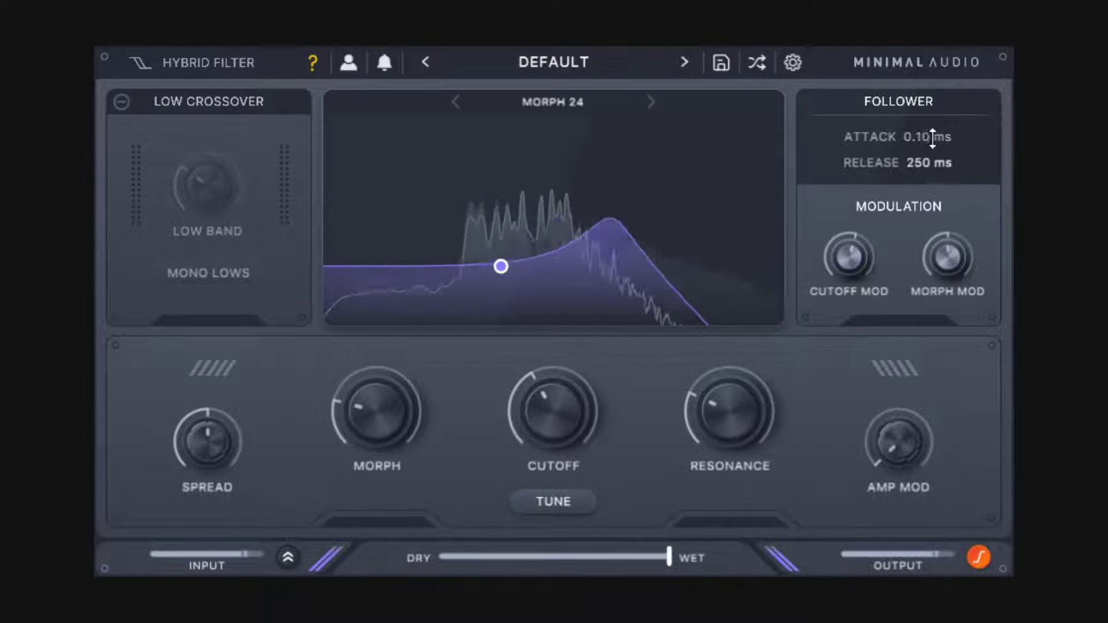
left_click_drag(919, 144, 939, 49)
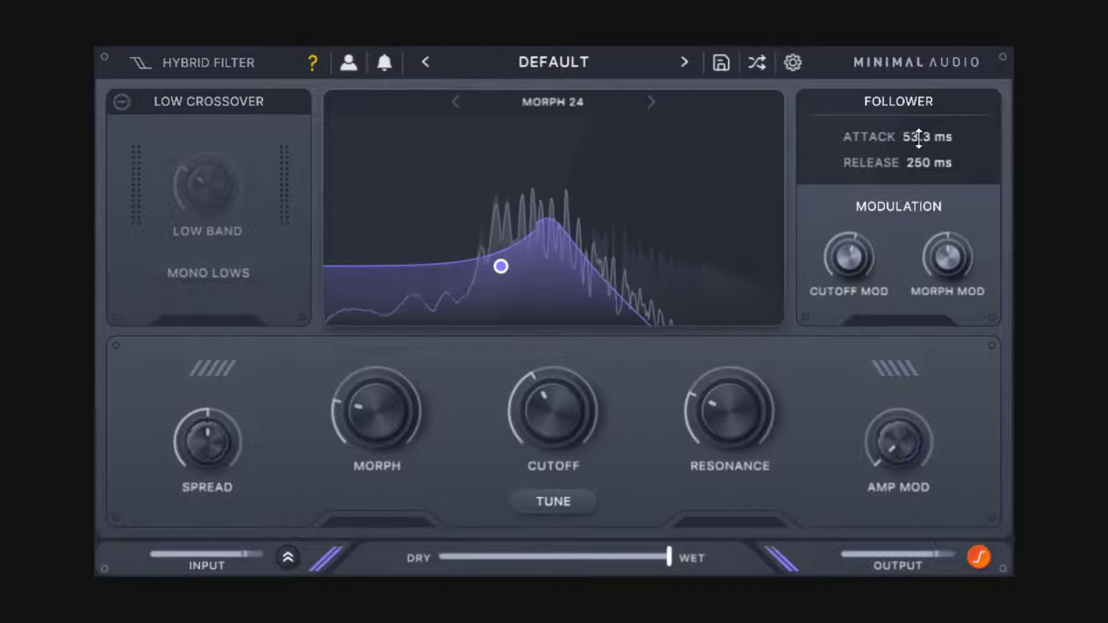
left_click_drag(915, 136, 918, 163)
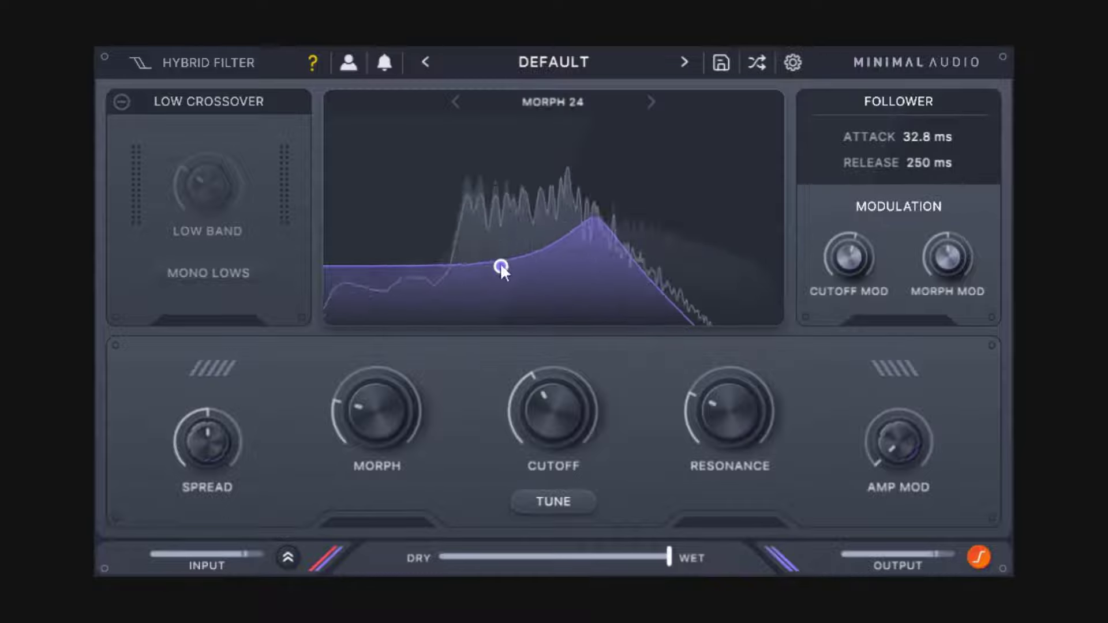
Step: Sweep the follower release down to 1.00 ms, up to 3.97 ms and back to 1.00 ms
left_click_drag(912, 161, 962, 545)
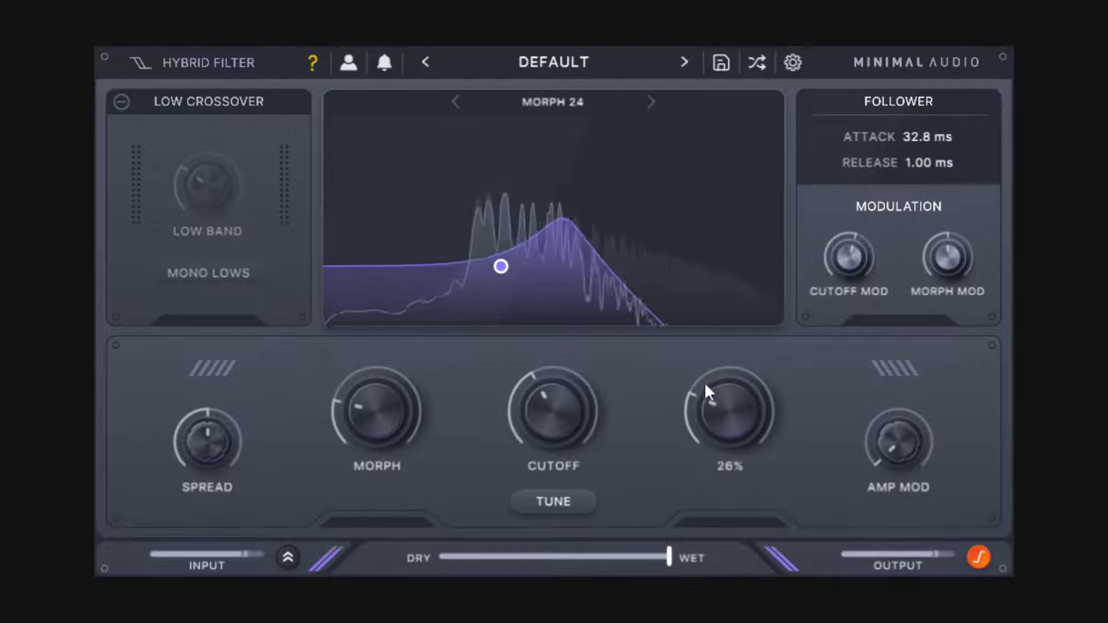
left_click_drag(920, 166, 935, 244)
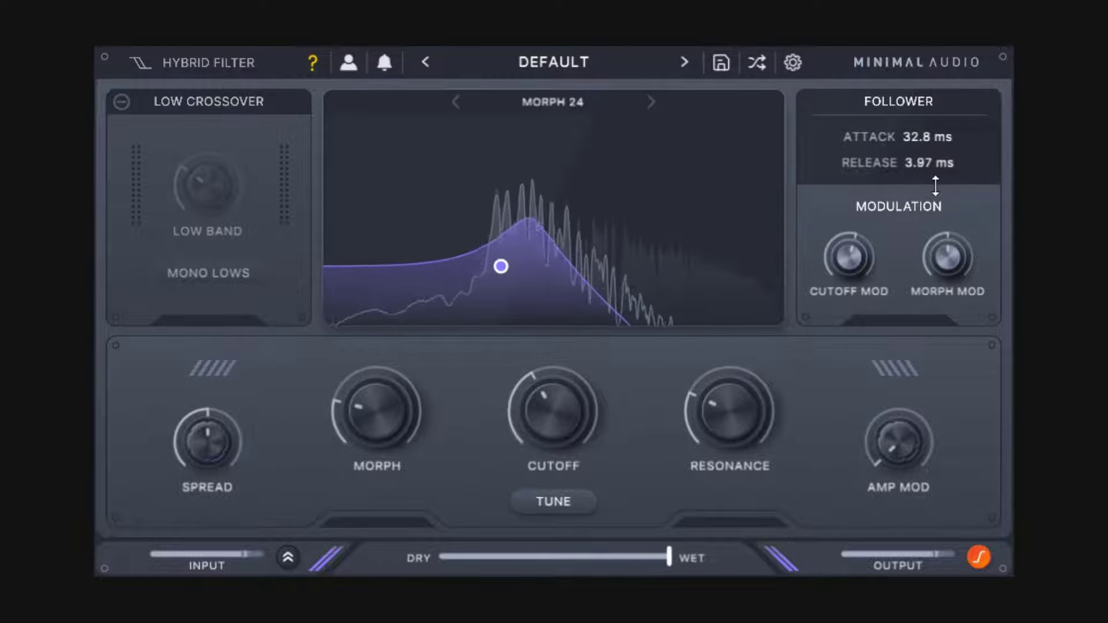
mouse_move(863, 247)
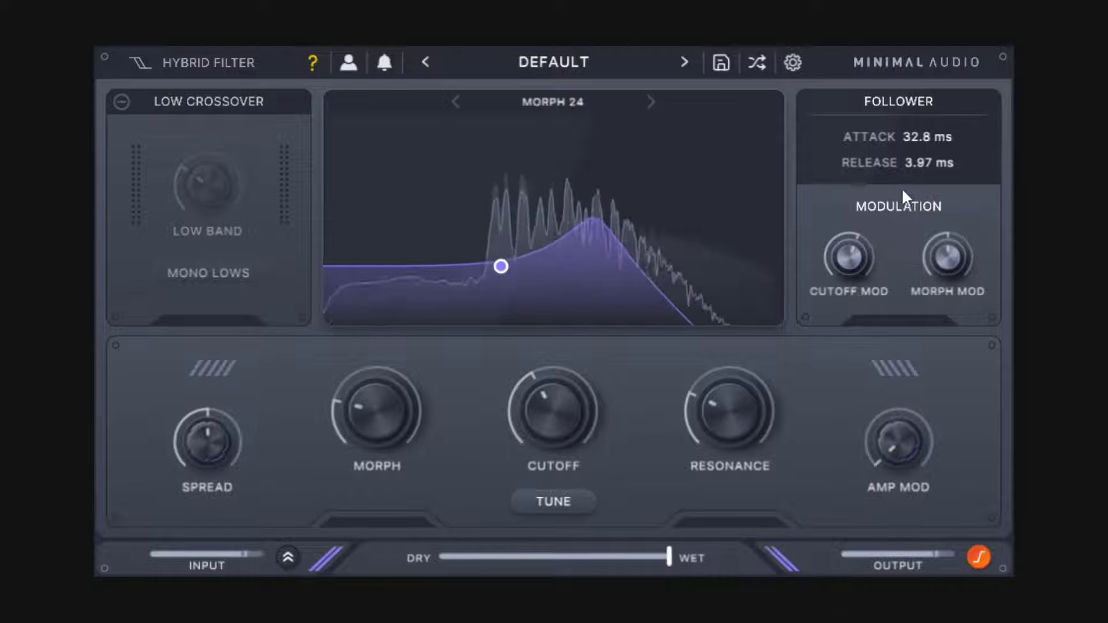
left_click_drag(916, 174, 918, 410)
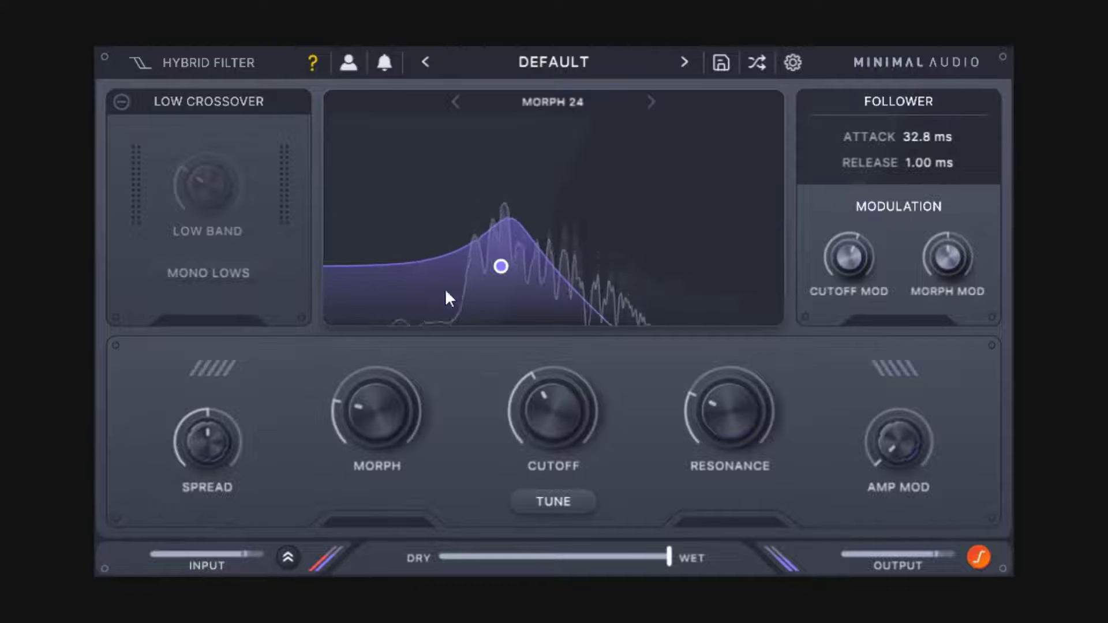
Step: Raise the follower release briefly and return it to 1.00 ms, with the attack set to 192 ms
left_click_drag(929, 164, 949, 133)
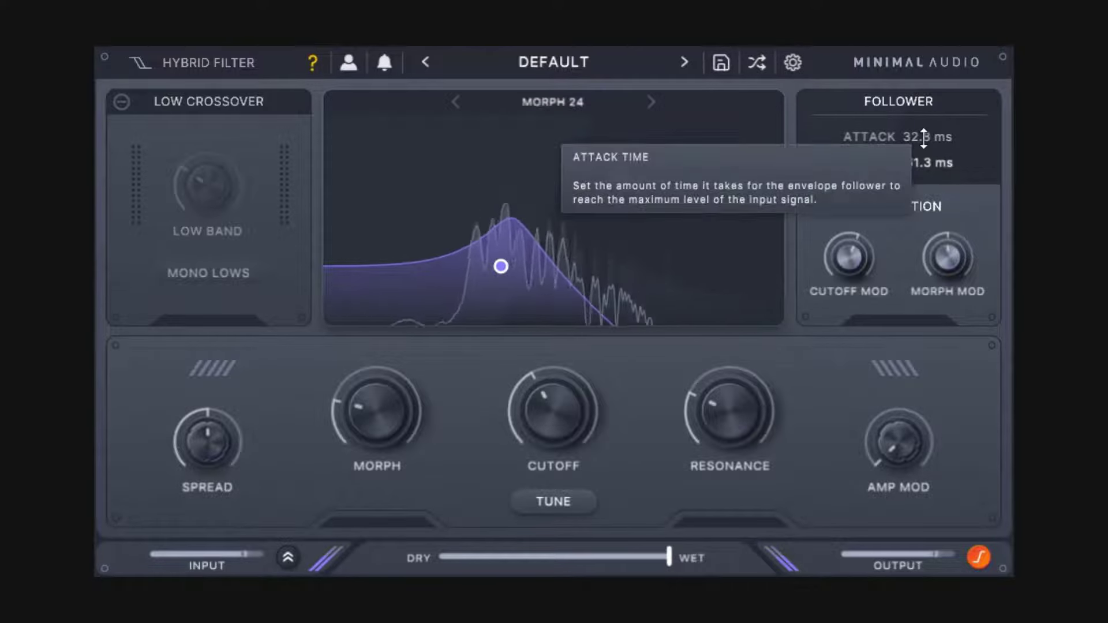
left_click_drag(923, 138, 925, 186)
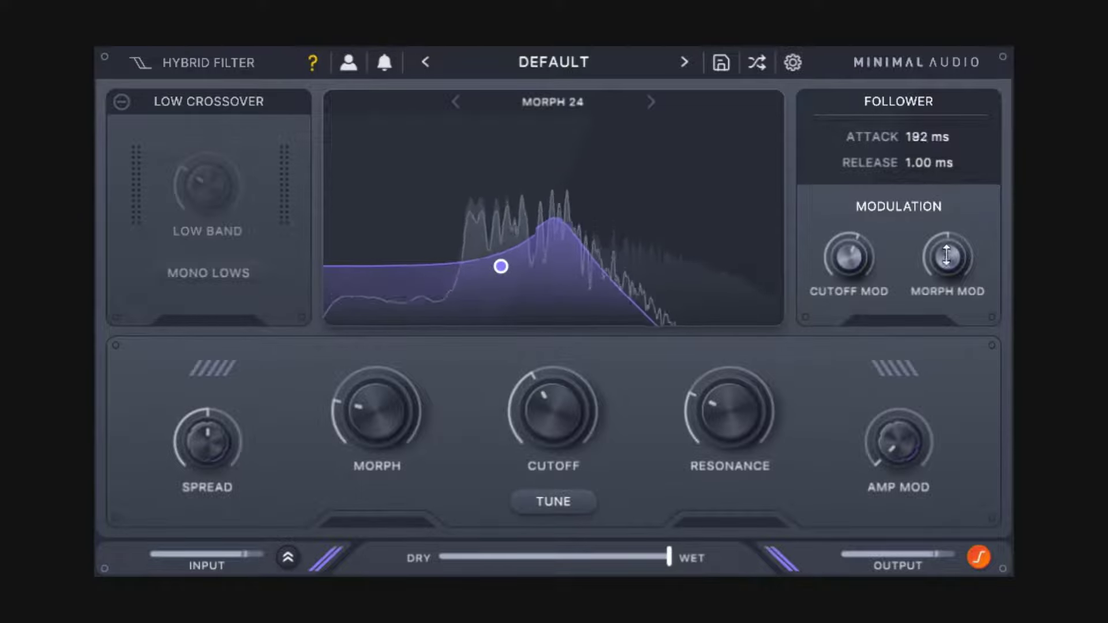
Step: Lower the locked cutoff to 1.05 kHz and raise Amp Mod gradually from 2% to its maximum
mouse_move(754, 415)
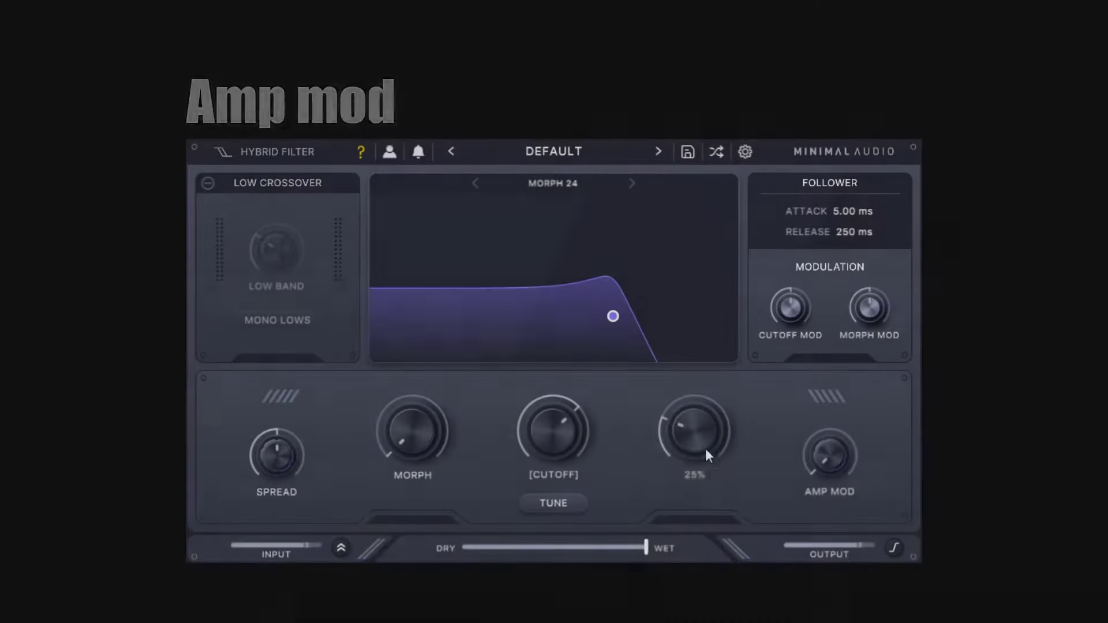
mouse_move(834, 496)
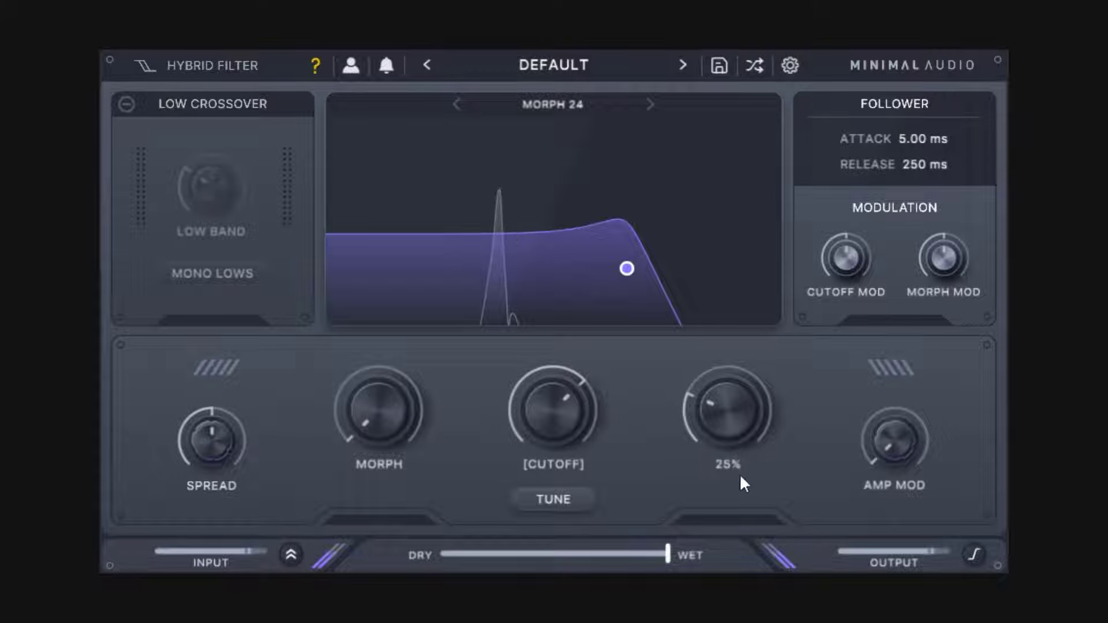
left_click_drag(566, 403, 581, 425)
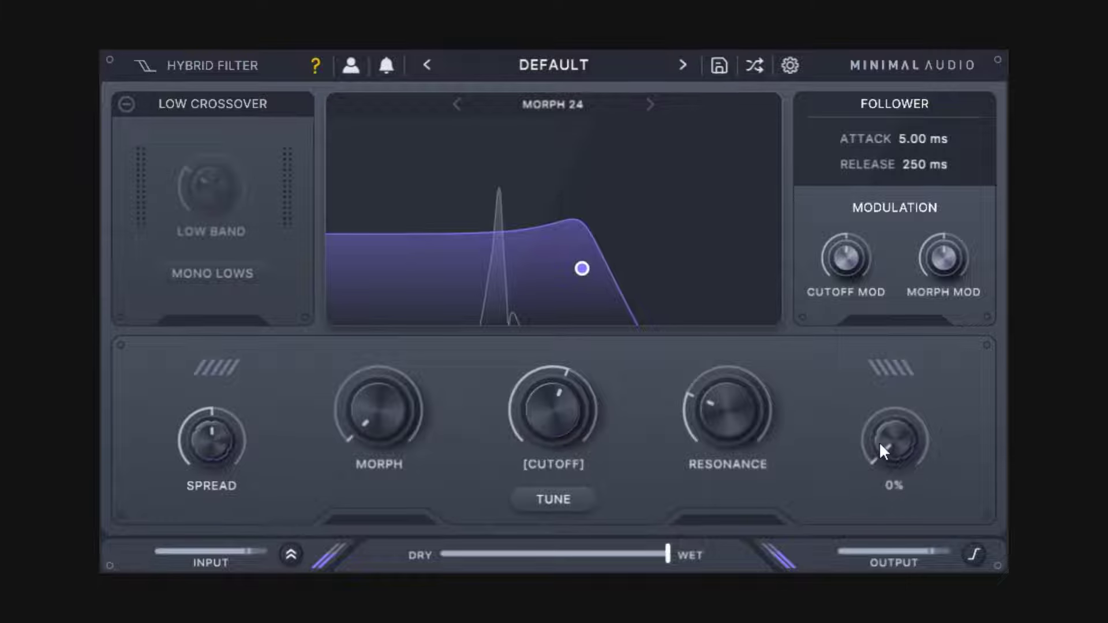
mouse_move(879, 442)
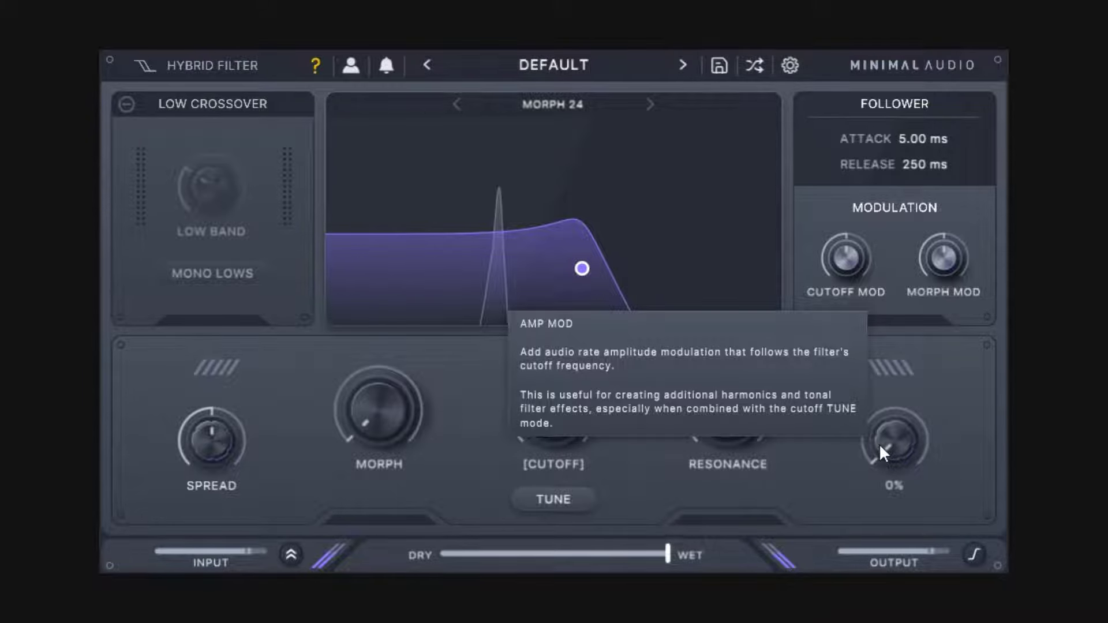
left_click_drag(885, 445, 896, 443)
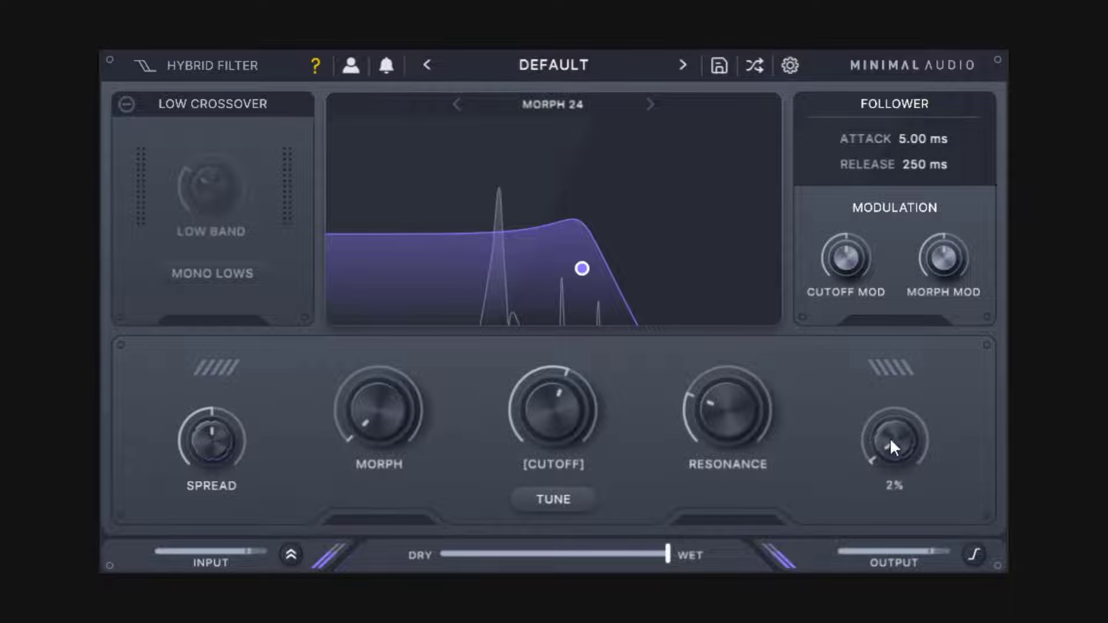
left_click_drag(896, 430, 896, 391)
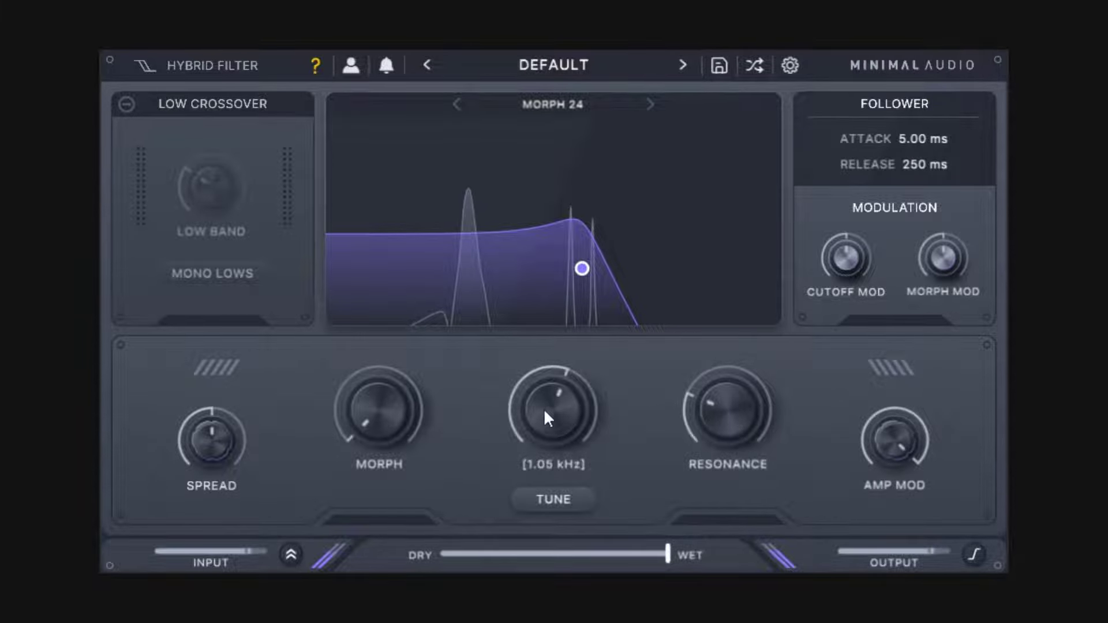
Step: Sweep the cutoff below 1.05 kHz, raise the resonance to 58% and bring the cutoff back up
left_click_drag(544, 408, 563, 456)
mouse_move(562, 439)
left_mouse_down()
mouse_move(573, 397)
mouse_move(546, 432)
left_mouse_up()
left_click_drag(733, 395, 744, 345)
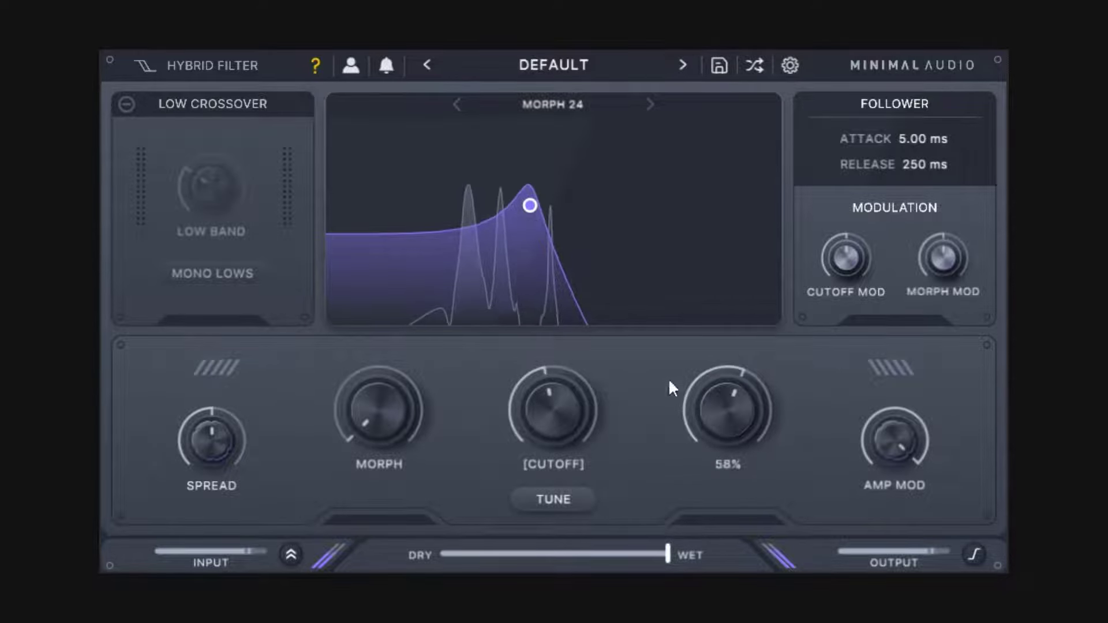
left_click_drag(551, 428, 570, 392)
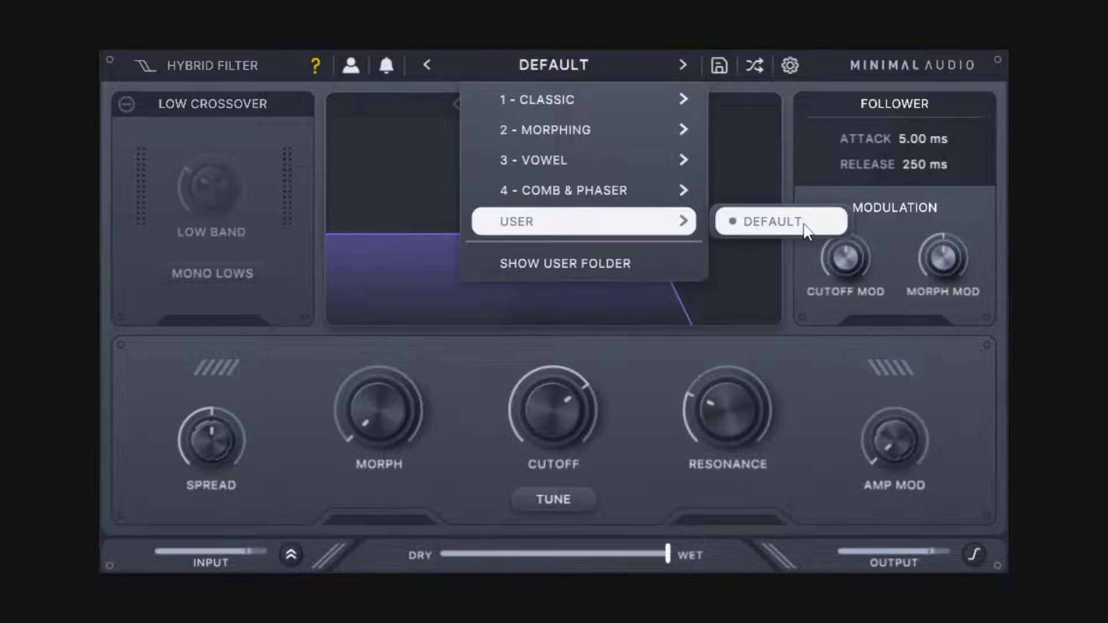
Step: Load the Default user preset and raise Amp Mod to its maximum
left_click(804, 225)
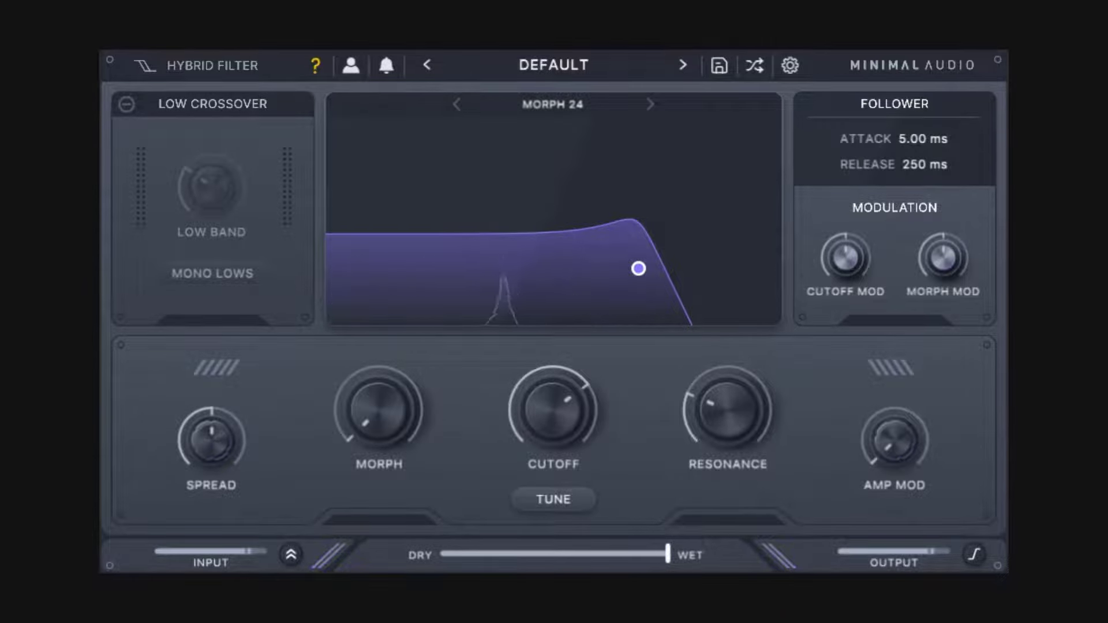
mouse_move(570, 367)
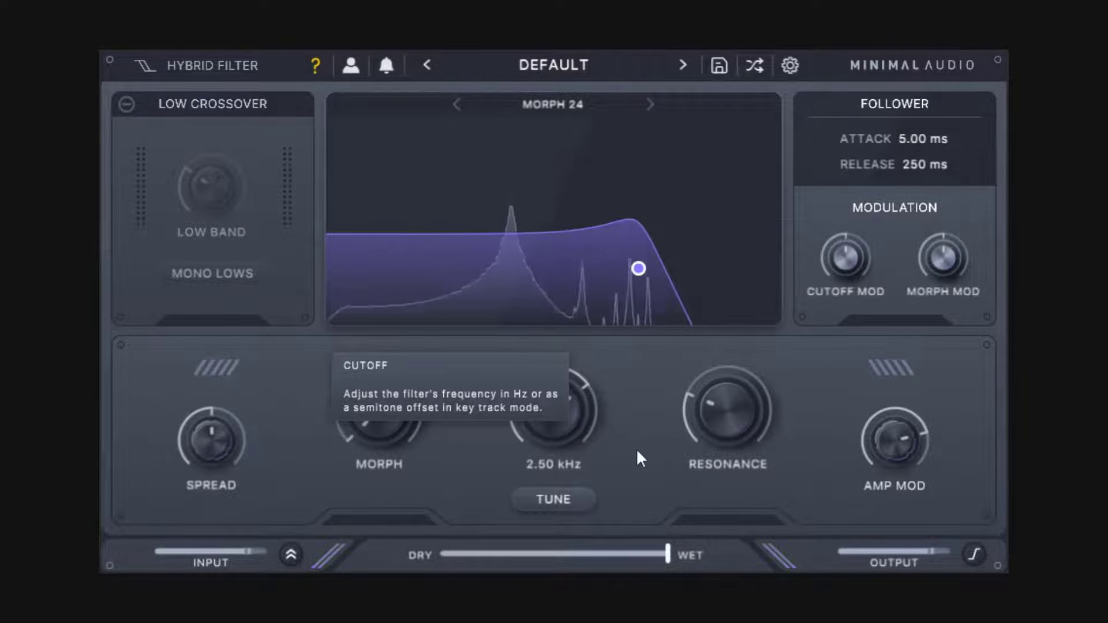
mouse_move(887, 442)
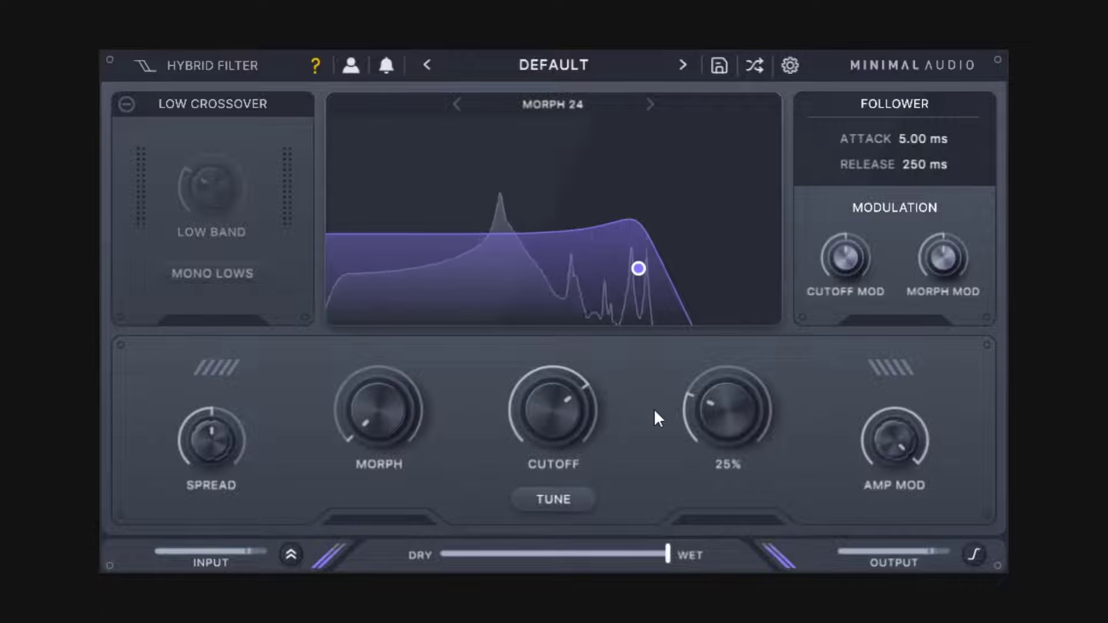
Step: Lower the cutoff, turn on Tune mode and set the cutoff to the note E4
left_click_drag(581, 421, 578, 479)
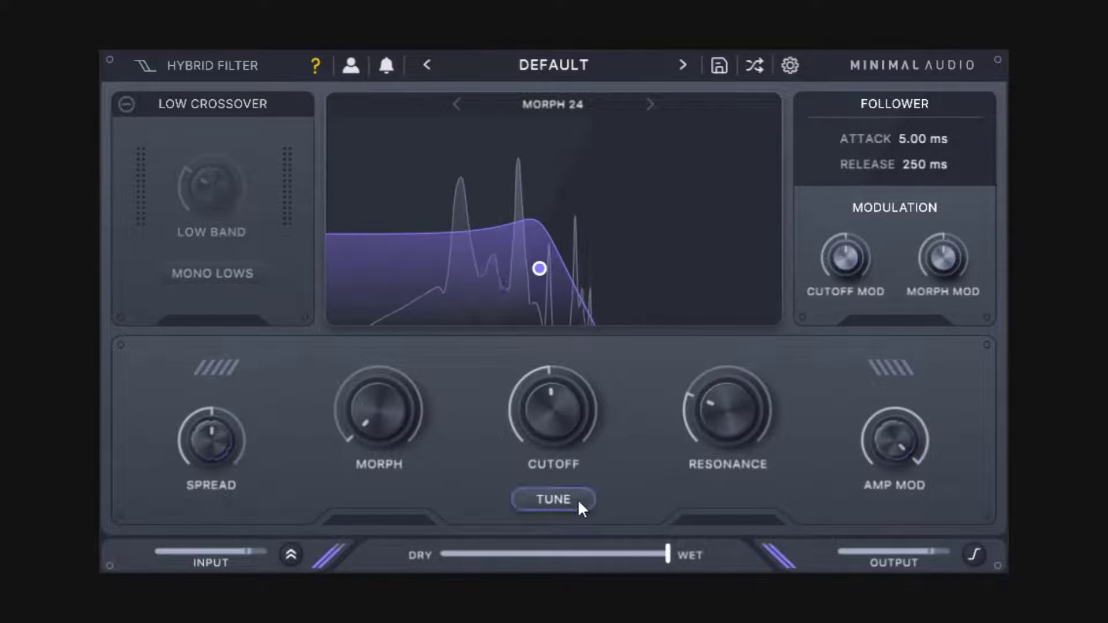
left_click(561, 502)
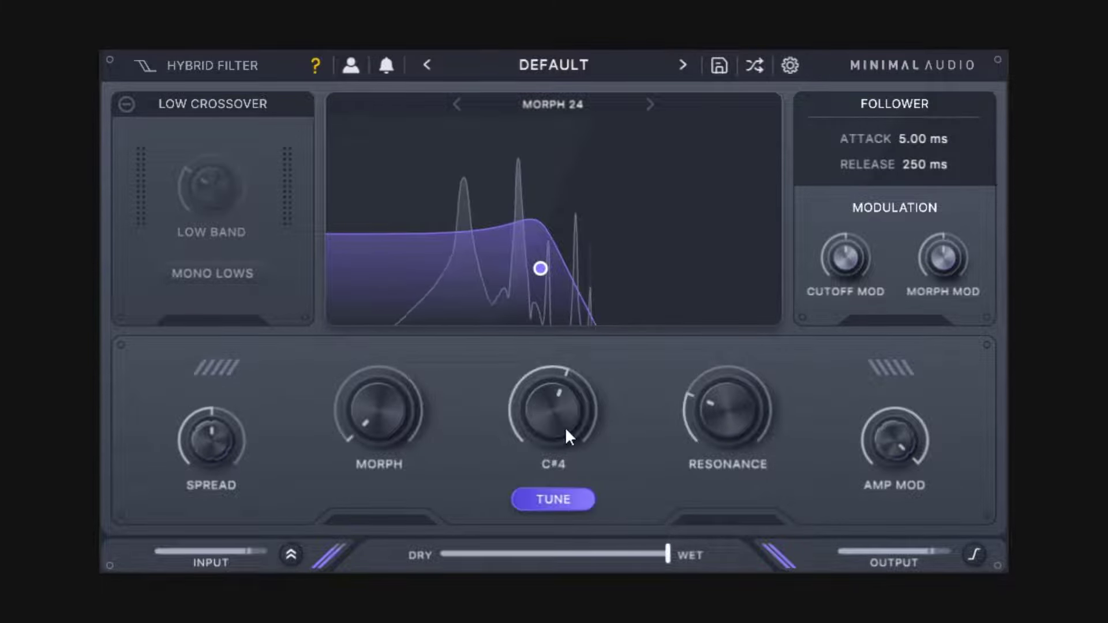
left_click_drag(566, 427, 565, 421)
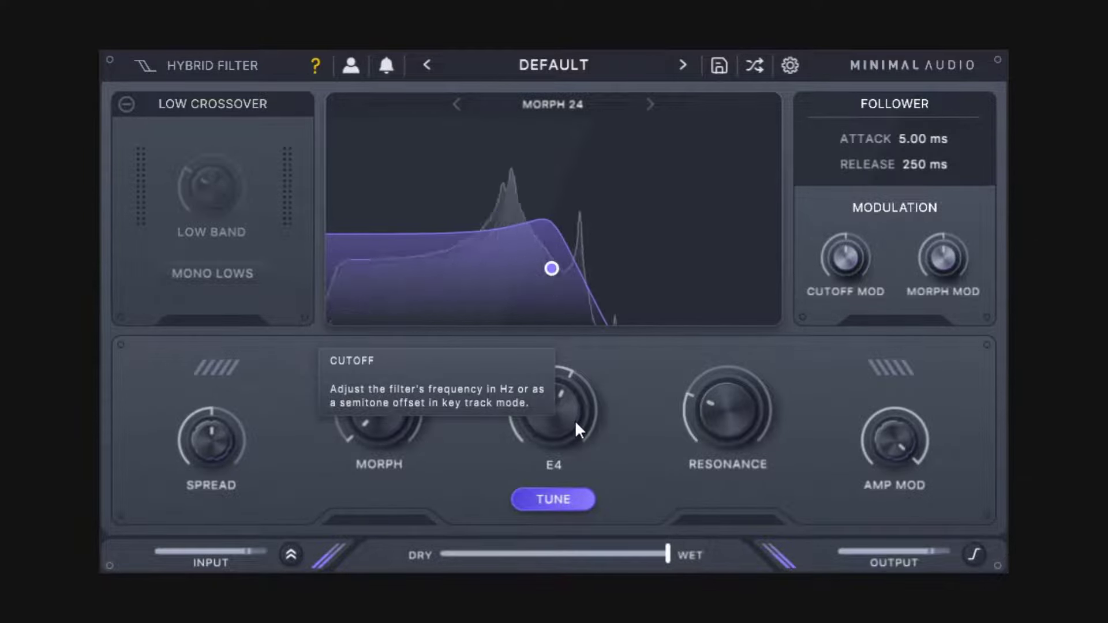
Step: Adjust the cutoff slightly in Tune mode and lower it again with Tune off
left_click_drag(572, 418, 587, 414)
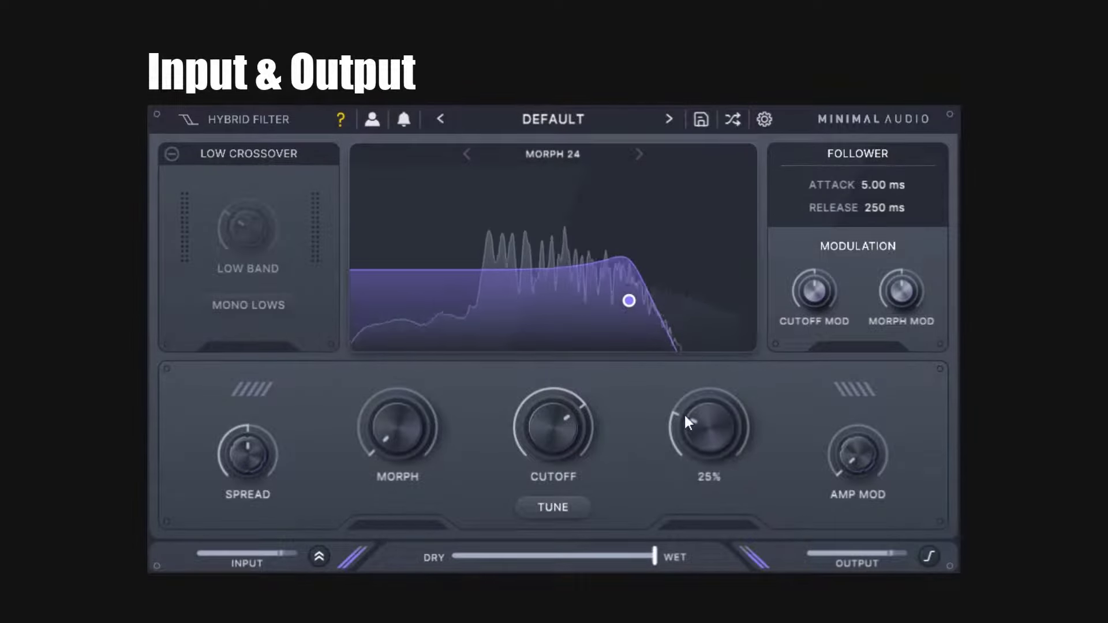
left_click_drag(564, 424, 567, 439)
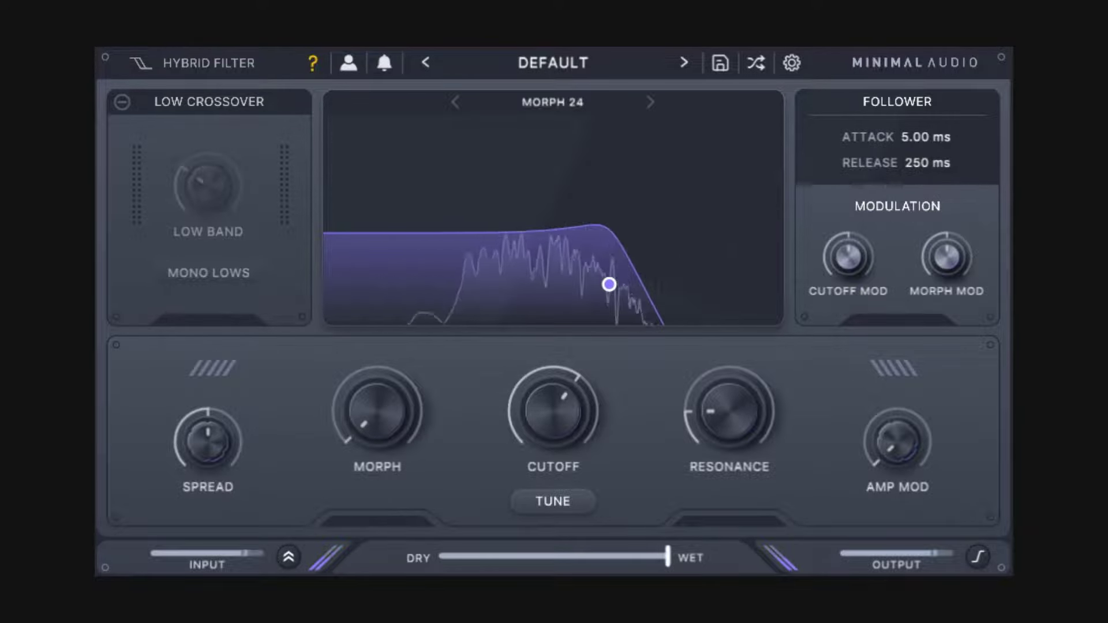
Step: Lower the input gain to its minimum and set the dry/wet mix fully dry
mouse_move(243, 562)
left_mouse_down()
mouse_move(273, 555)
mouse_move(140, 553)
mouse_move(91, 566)
mouse_move(220, 568)
mouse_move(252, 557)
left_mouse_up()
left_click_drag(661, 555, 687, 561)
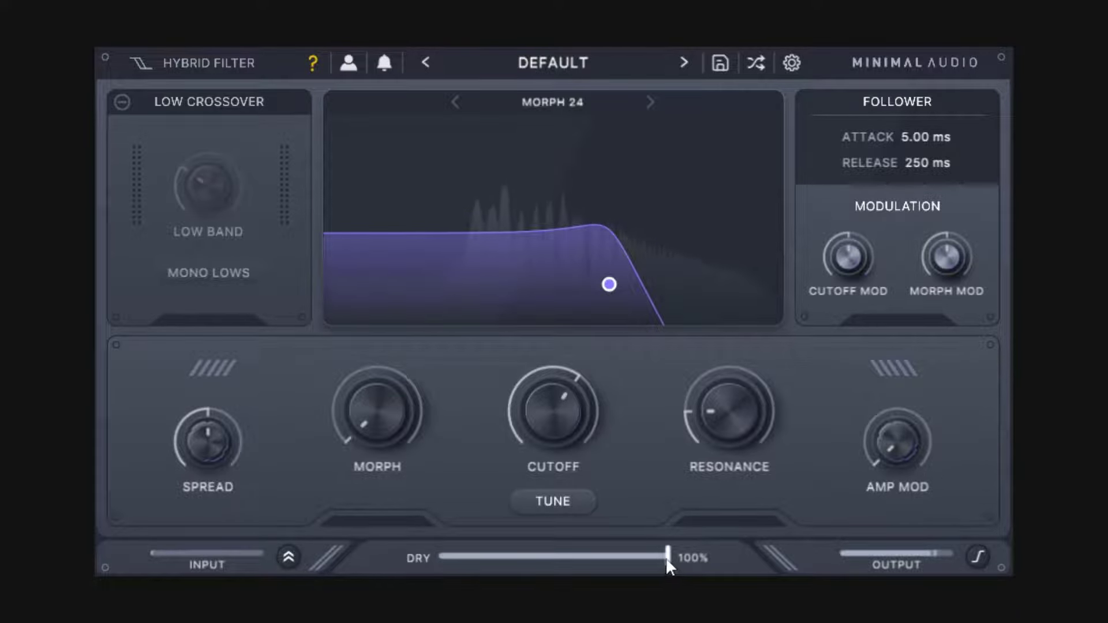
left_click_drag(667, 557, 439, 558)
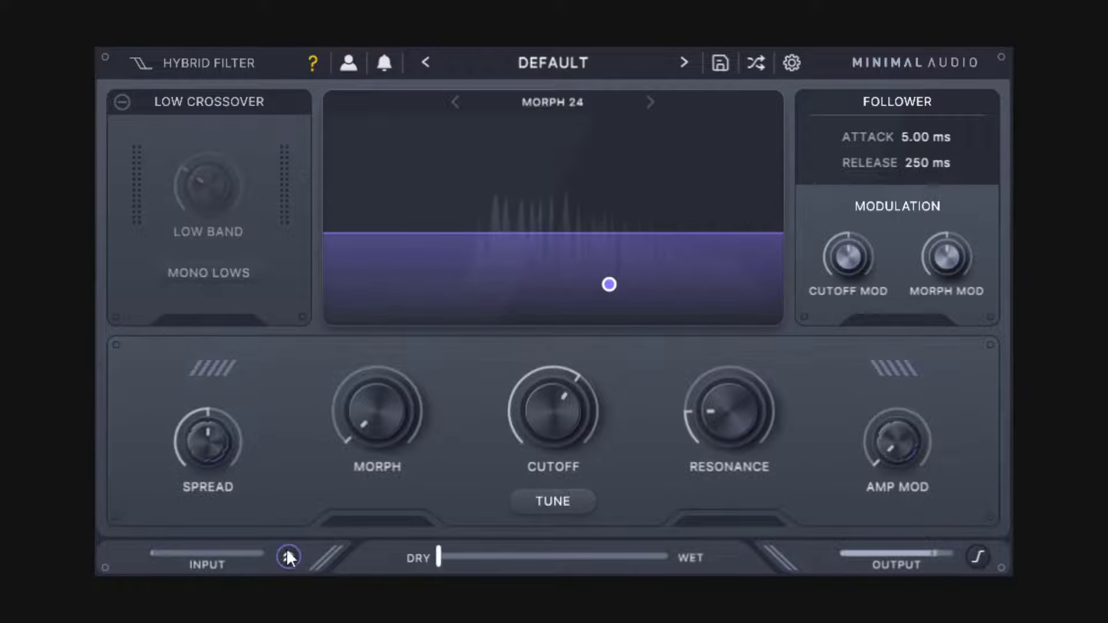
Step: Turn on Input Send Mode and bring the input gain back up with the mix fully wet
mouse_move(287, 557)
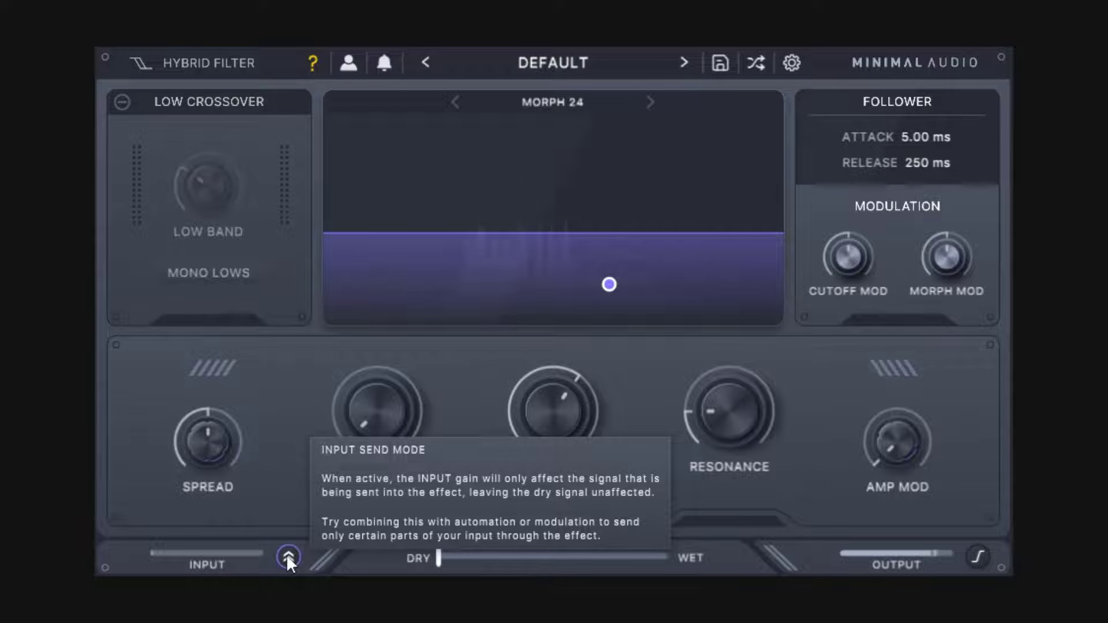
left_click(288, 557)
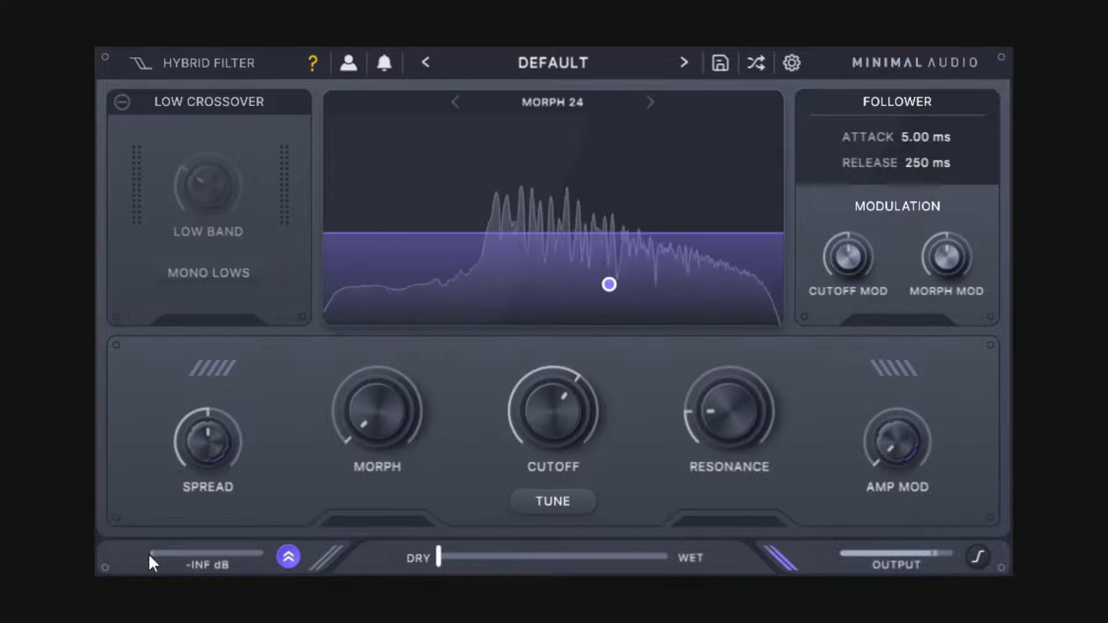
mouse_move(439, 559)
left_click_drag(439, 555, 838, 560)
mouse_move(712, 554)
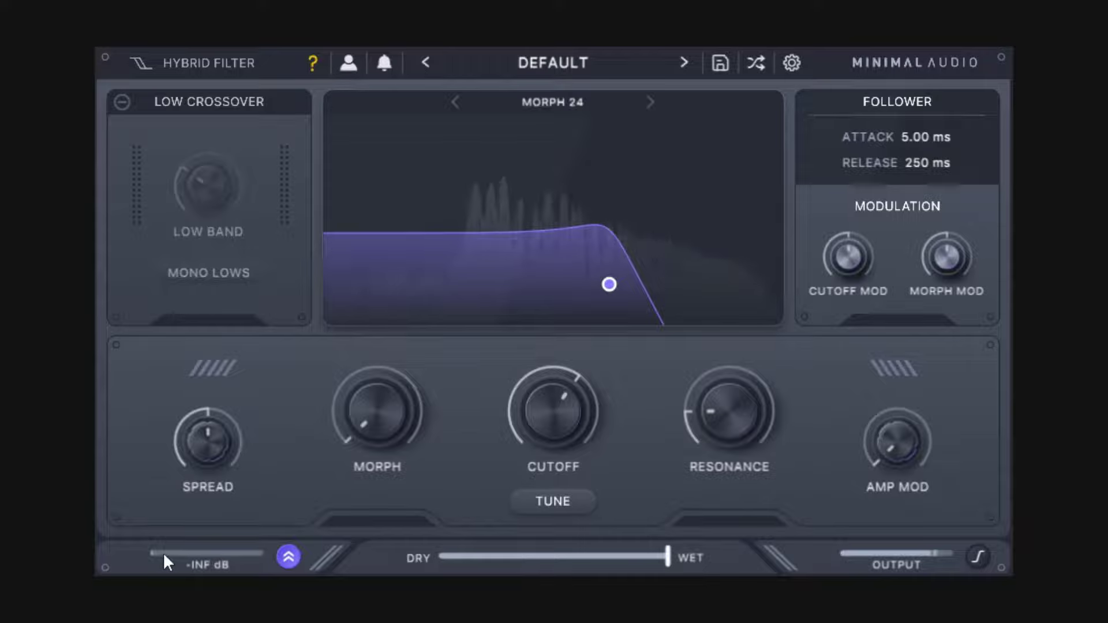
left_click_drag(156, 556, 220, 555)
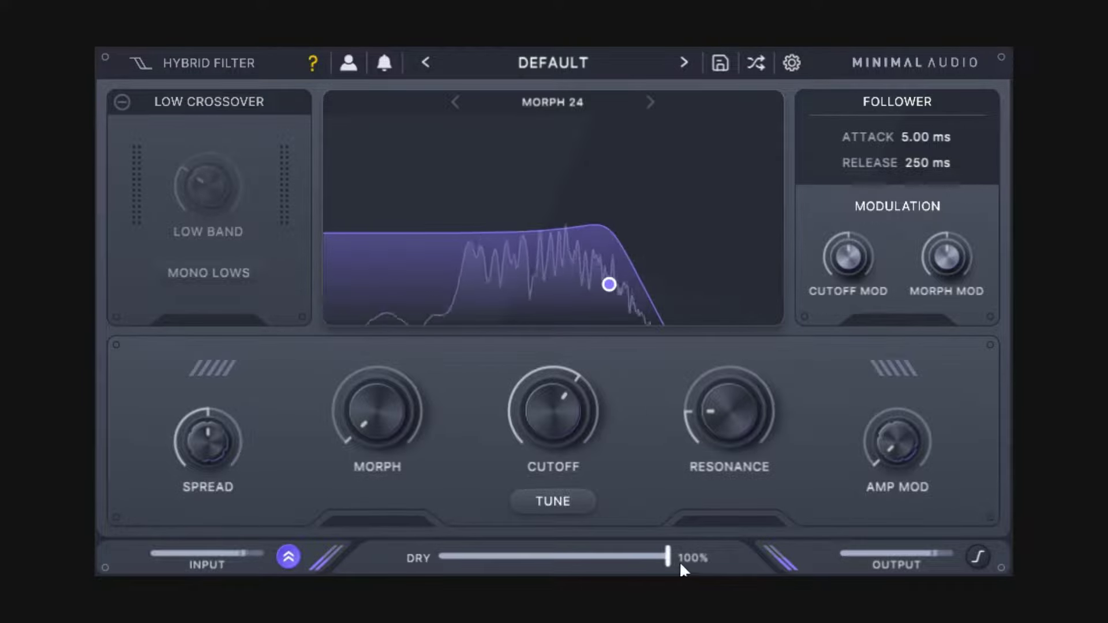
Step: Blend the mix to slightly above half, lower the cutoff to 905 Hz and return the mix to fully wet
left_click_drag(665, 558, 519, 553)
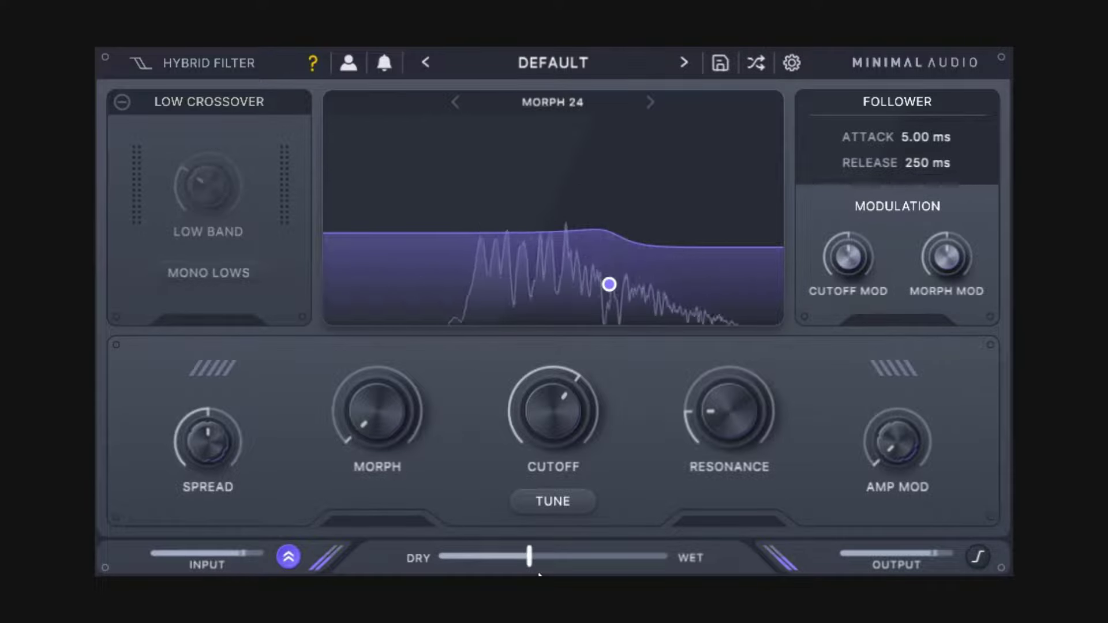
left_click_drag(529, 558, 579, 563)
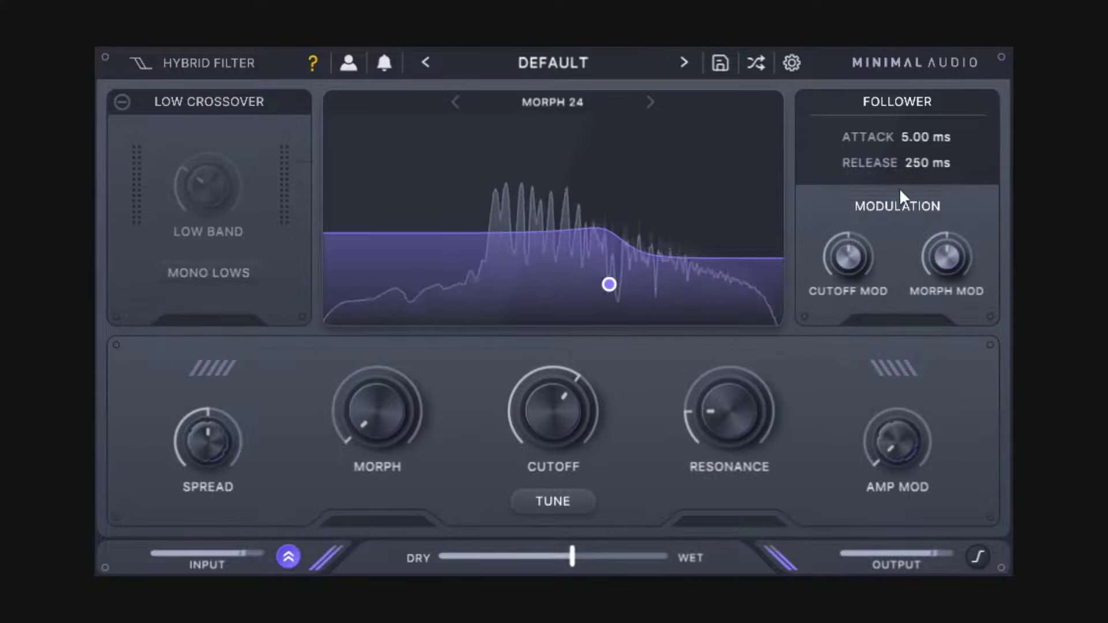
left_click_drag(557, 404, 572, 442)
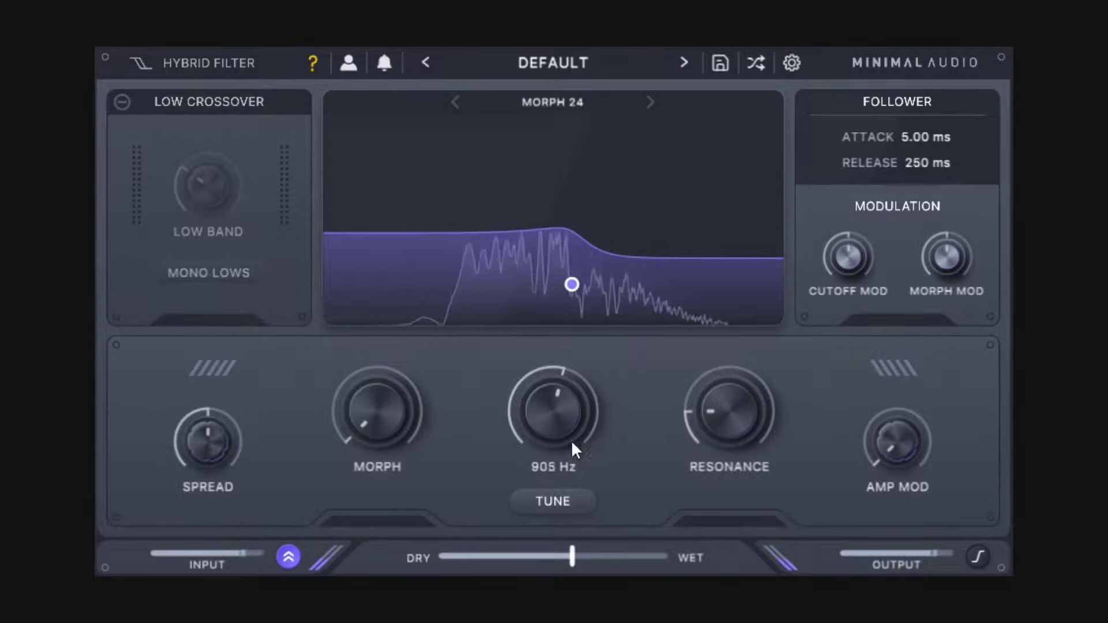
left_click_drag(575, 560, 723, 561)
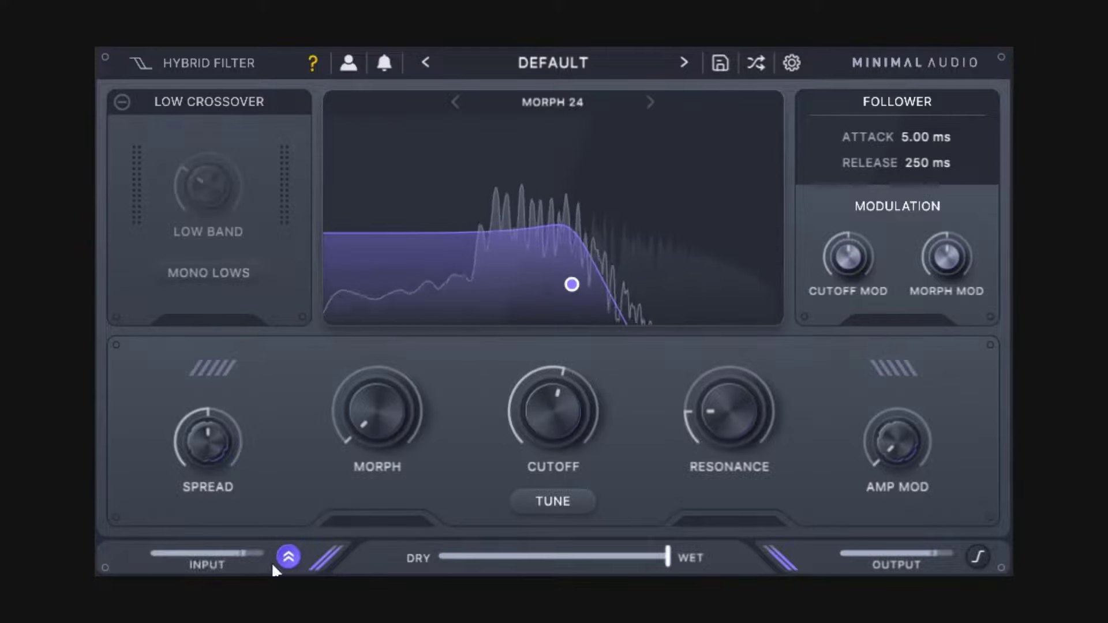
Step: Dip the input gain to -23.6 dB and bring it back up, and raise the cutoff modulation and resonance
left_click_drag(243, 552, 172, 553)
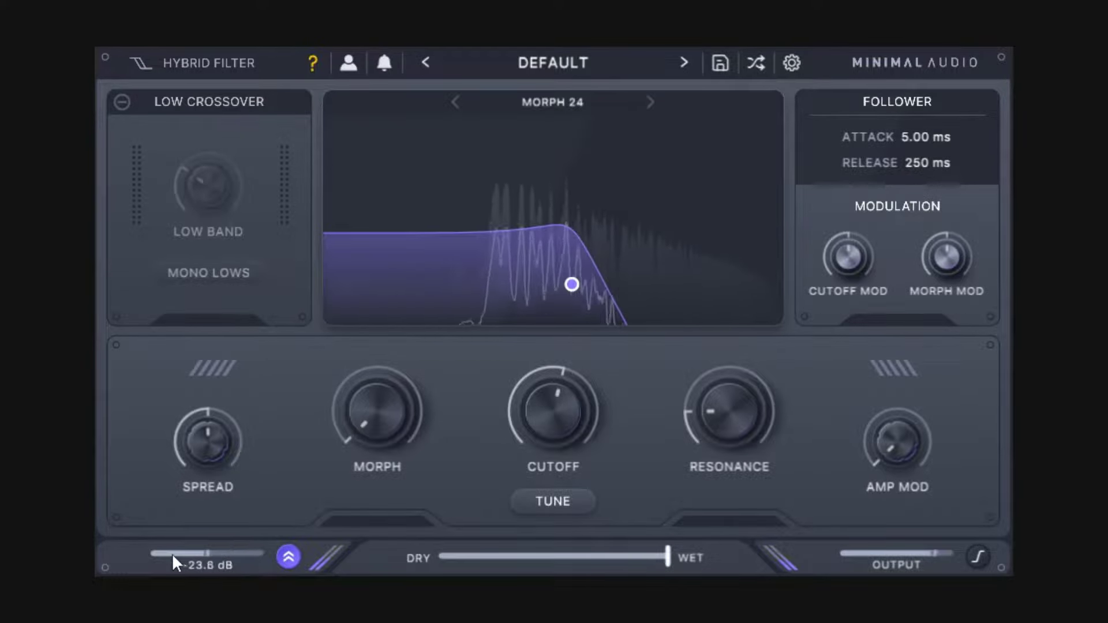
mouse_move(238, 564)
left_mouse_down()
mouse_move(250, 564)
mouse_move(213, 562)
mouse_move(247, 564)
left_mouse_up()
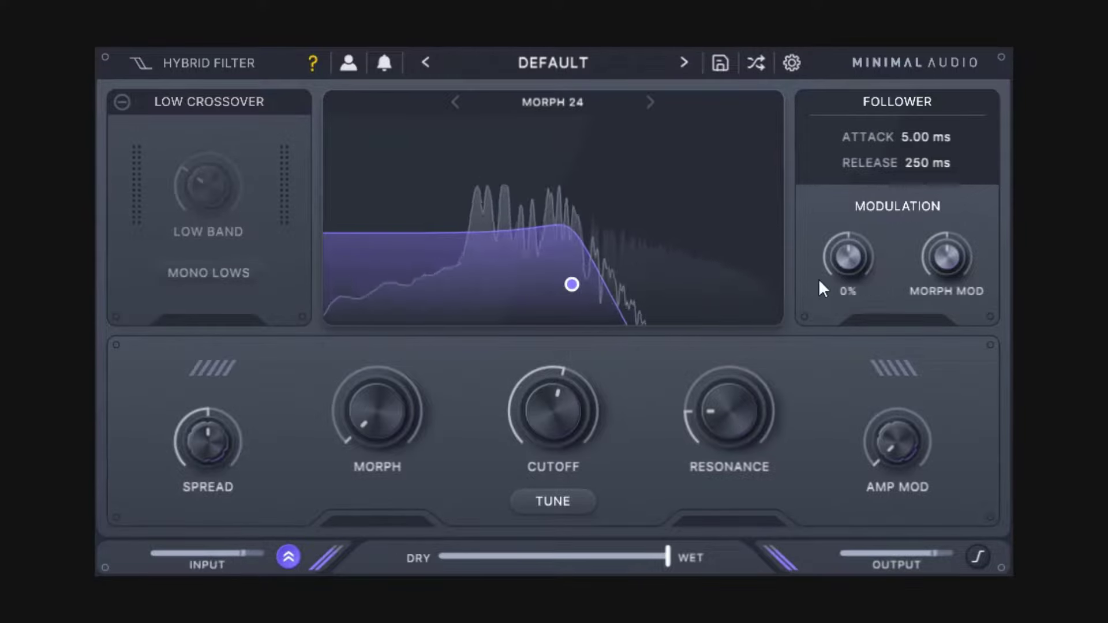
left_click_drag(872, 260, 952, 233)
left_click_drag(703, 404, 754, 352)
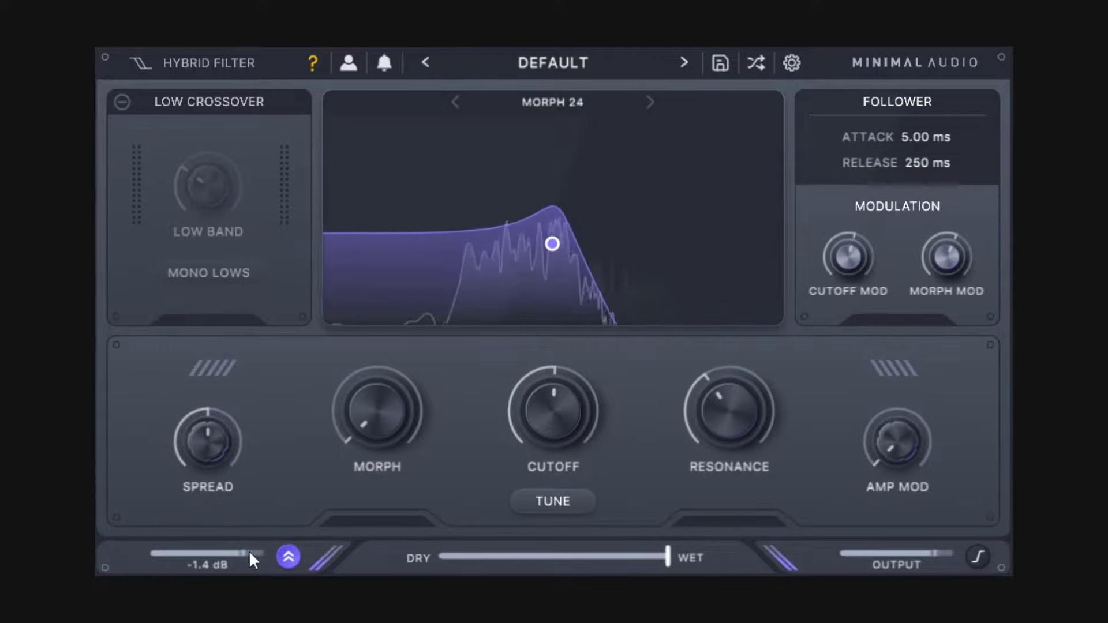
mouse_move(248, 551)
left_mouse_down()
mouse_move(160, 553)
mouse_move(275, 550)
mouse_move(237, 553)
left_mouse_up()
Step: Change the filter type to the formant Vowel LP 12 and lower the cutoff
left_click(552, 102)
mouse_move(585, 233)
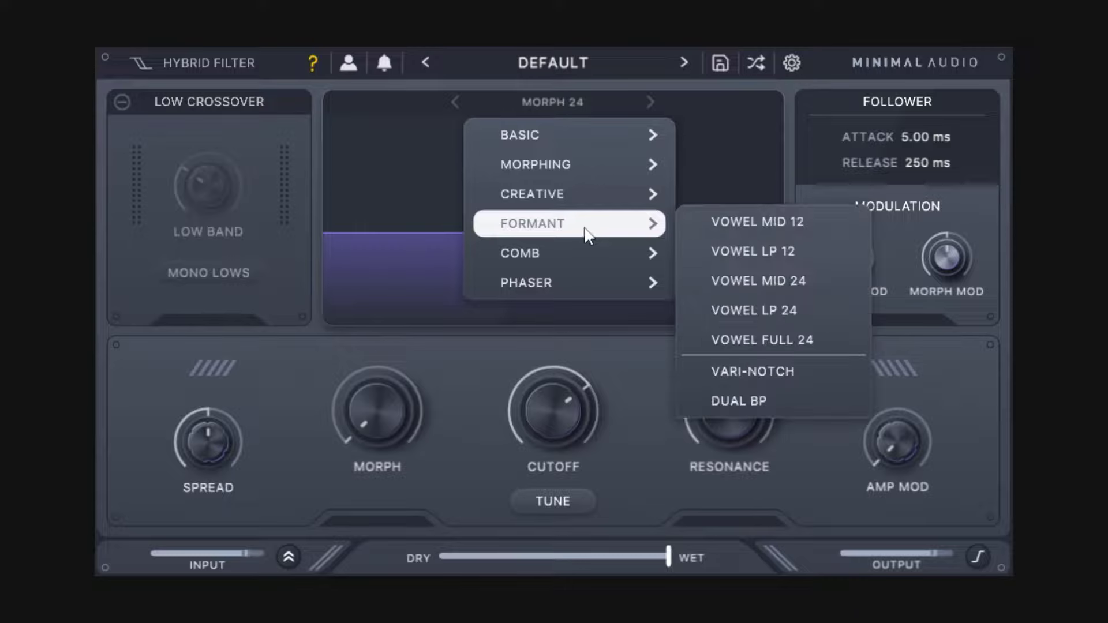
left_click(773, 253)
left_click_drag(572, 390, 564, 440)
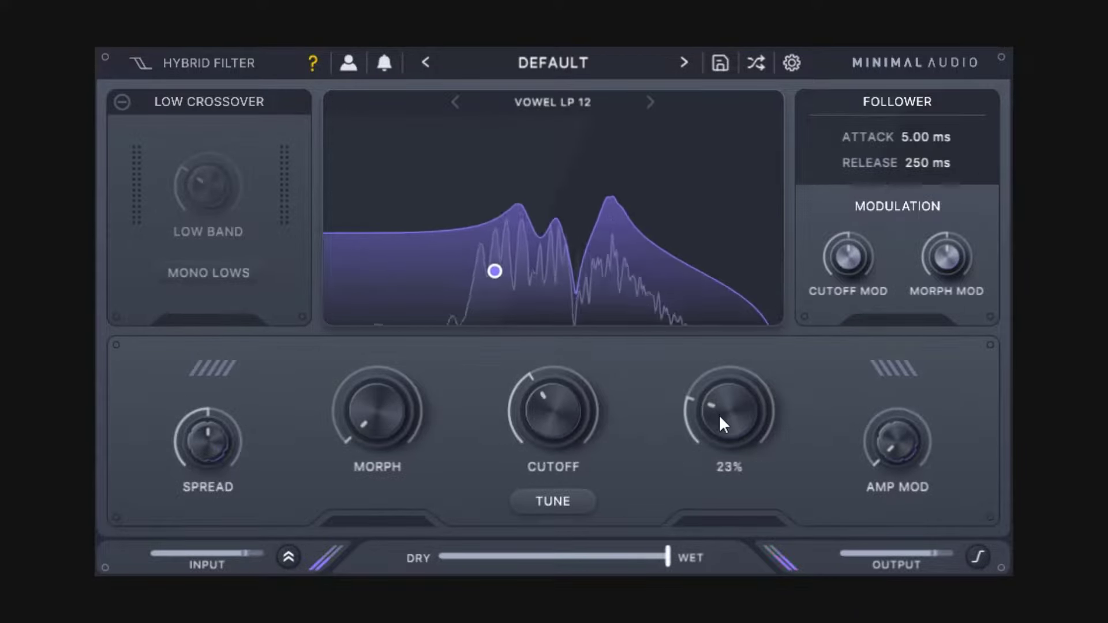
Step: Raise the spread slightly, and turn on the low crossover with a higher Low Band frequency
left_click_drag(210, 438, 210, 426)
left_click(118, 100)
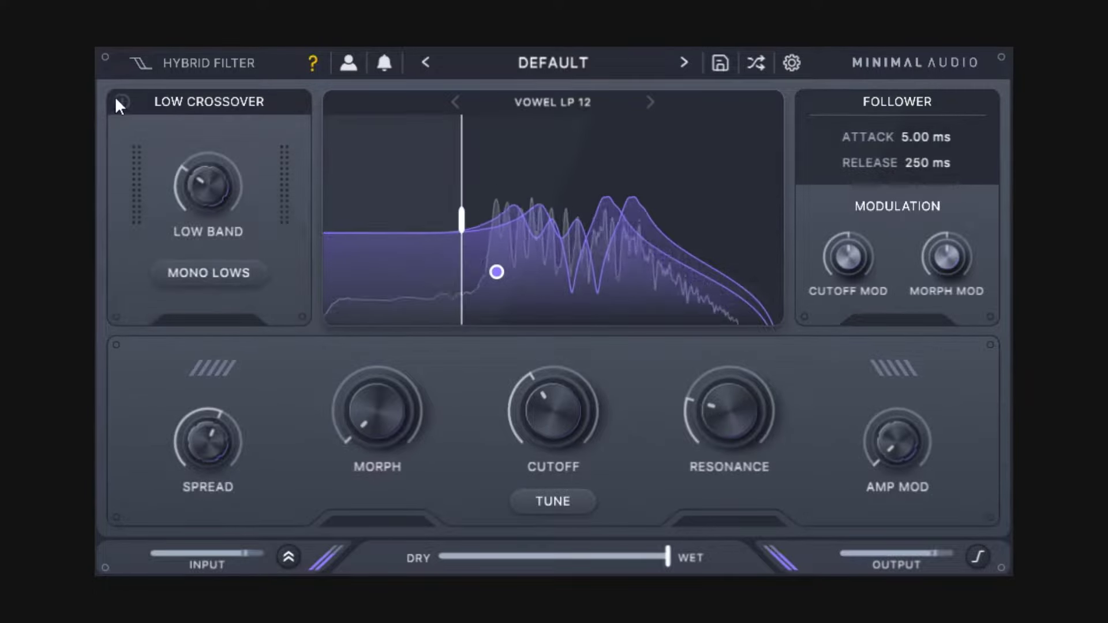
left_click_drag(216, 189, 219, 210)
left_click_drag(212, 176, 210, 167)
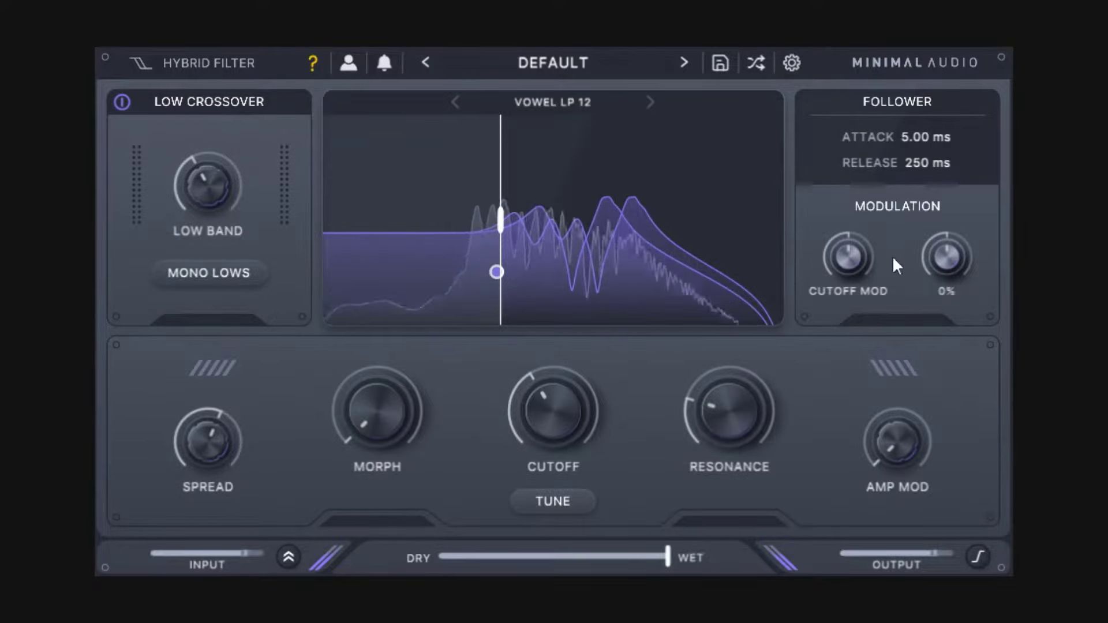
Step: Raise the follower's Cutoff Mod slightly and set Morph Mod to 43%
left_click_drag(854, 264, 865, 259)
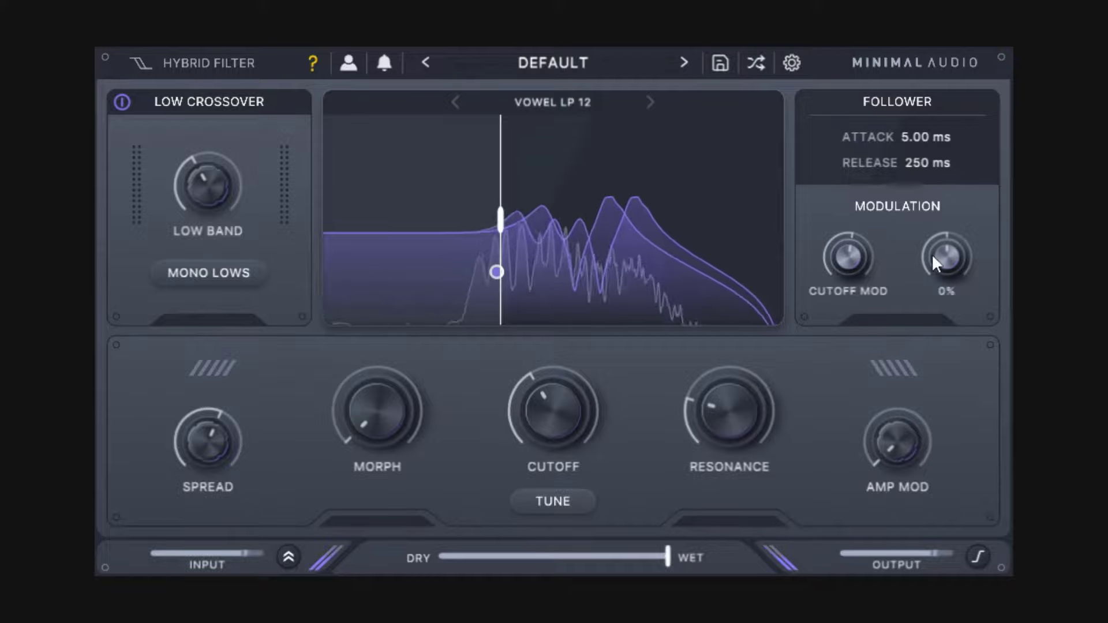
left_click_drag(950, 251, 971, 230)
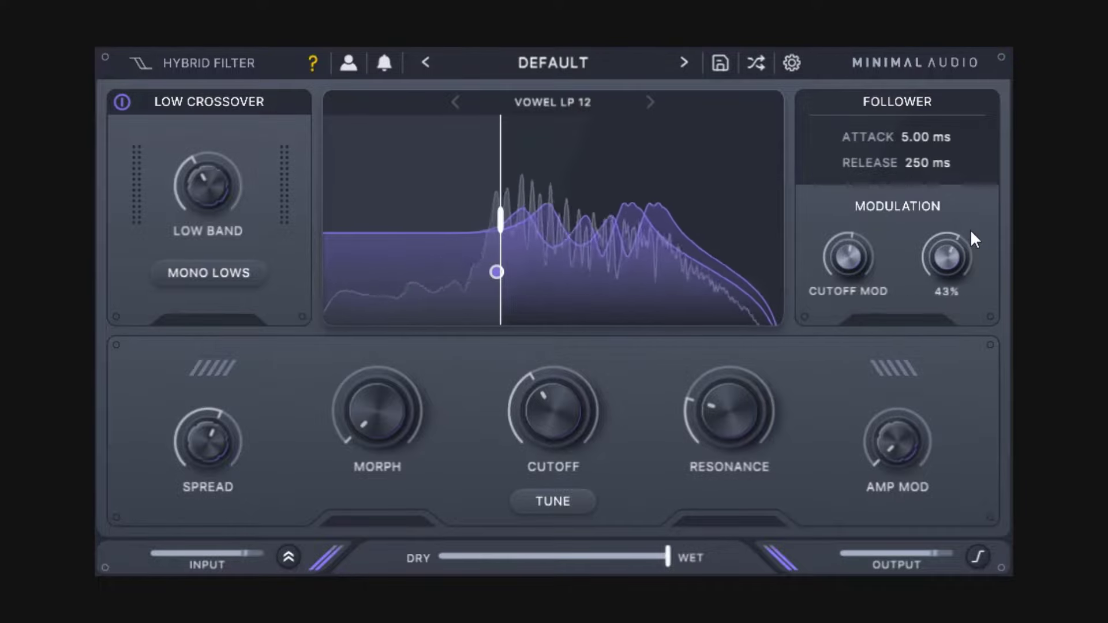
Step: Turn on Input Send Mode with the mix at about half, and raise the input gain to 5.3 dB
left_click(289, 557)
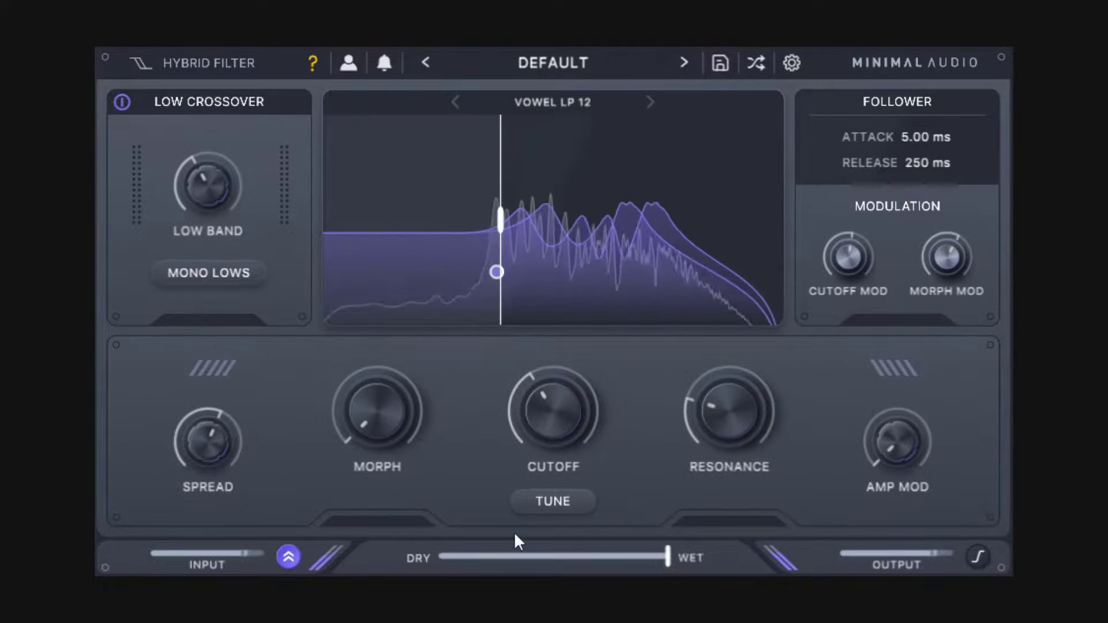
mouse_move(240, 552)
left_mouse_down()
mouse_move(170, 553)
mouse_move(243, 554)
left_mouse_up()
left_click_drag(636, 554, 525, 554)
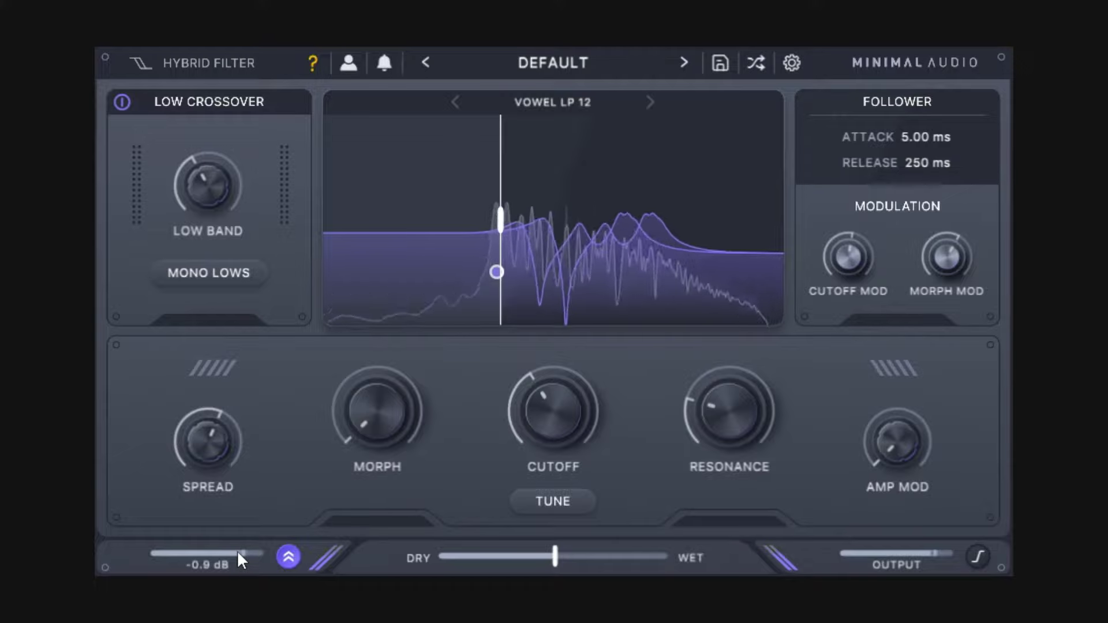
left_click_drag(236, 549, 257, 562)
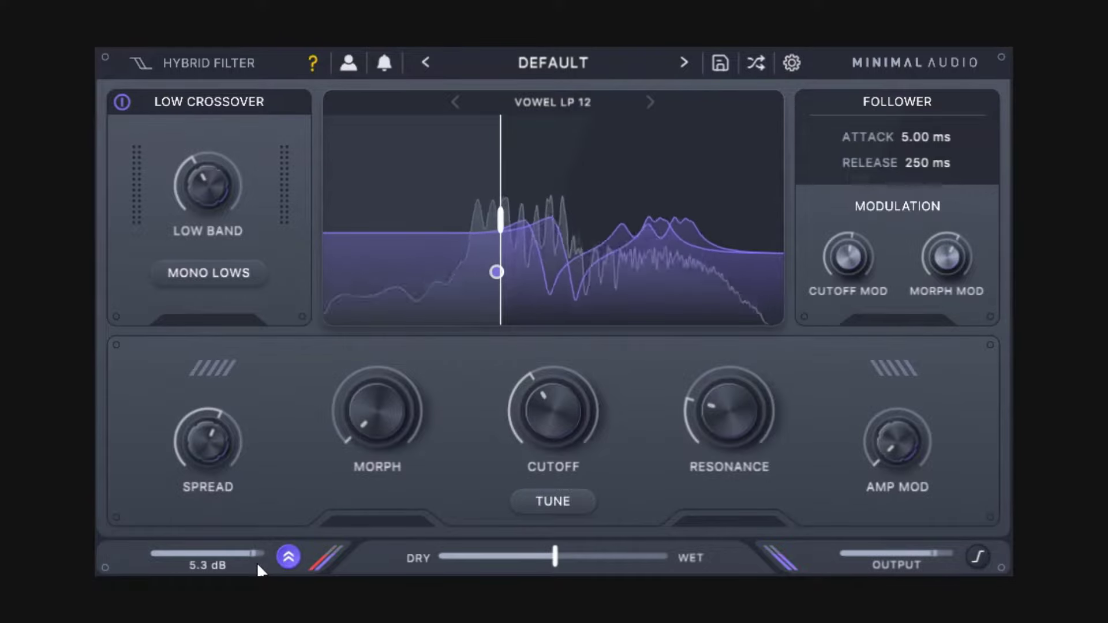
Step: Raise Cutoff Mod further and the resonance to 44%, and dip the input gain to -10.6 dB and back up
left_click_drag(858, 257, 947, 253)
left_click_drag(703, 426, 730, 398)
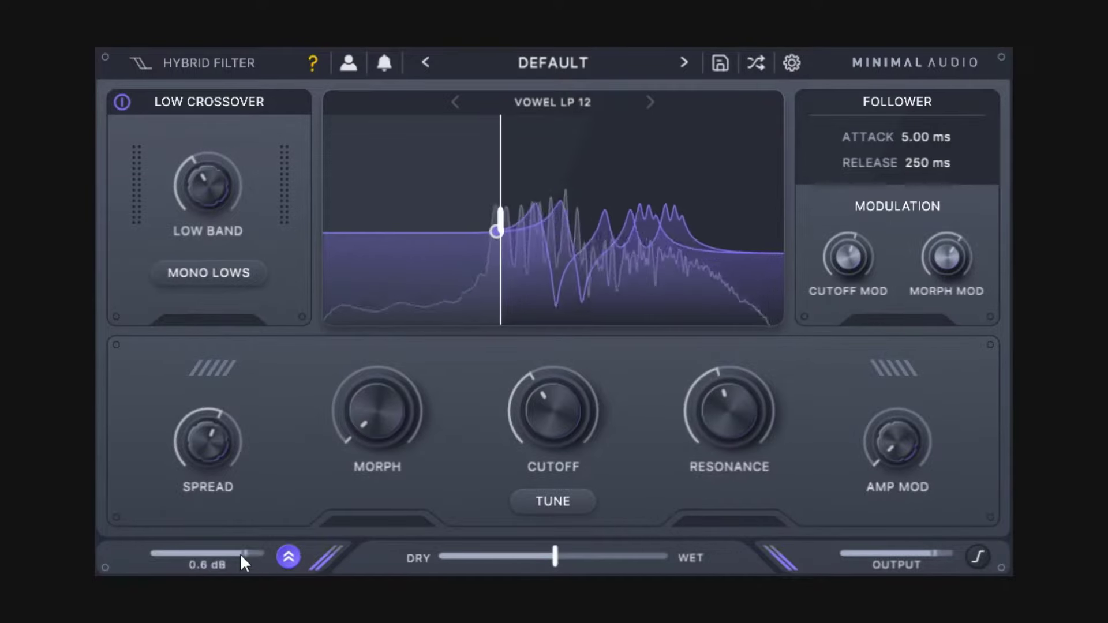
left_click_drag(240, 553, 205, 556)
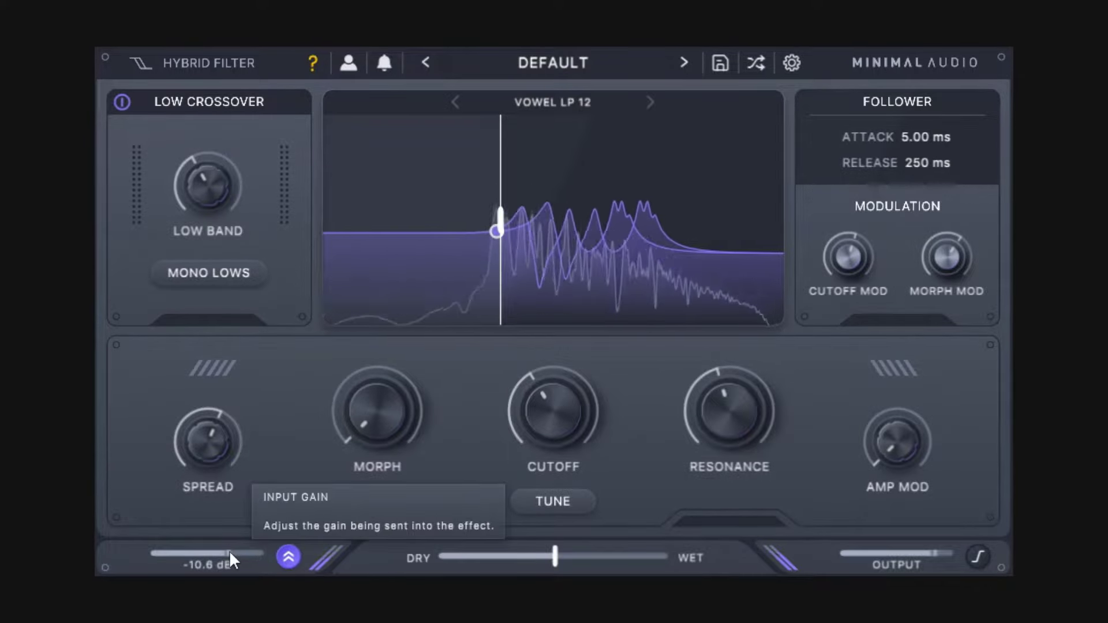
mouse_move(230, 553)
left_mouse_down()
mouse_move(203, 556)
mouse_move(261, 556)
mouse_move(238, 560)
mouse_move(247, 554)
left_mouse_up()
Step: Turn off Input Send Mode and move the low crossover frequency down to near its minimum
left_click(287, 554)
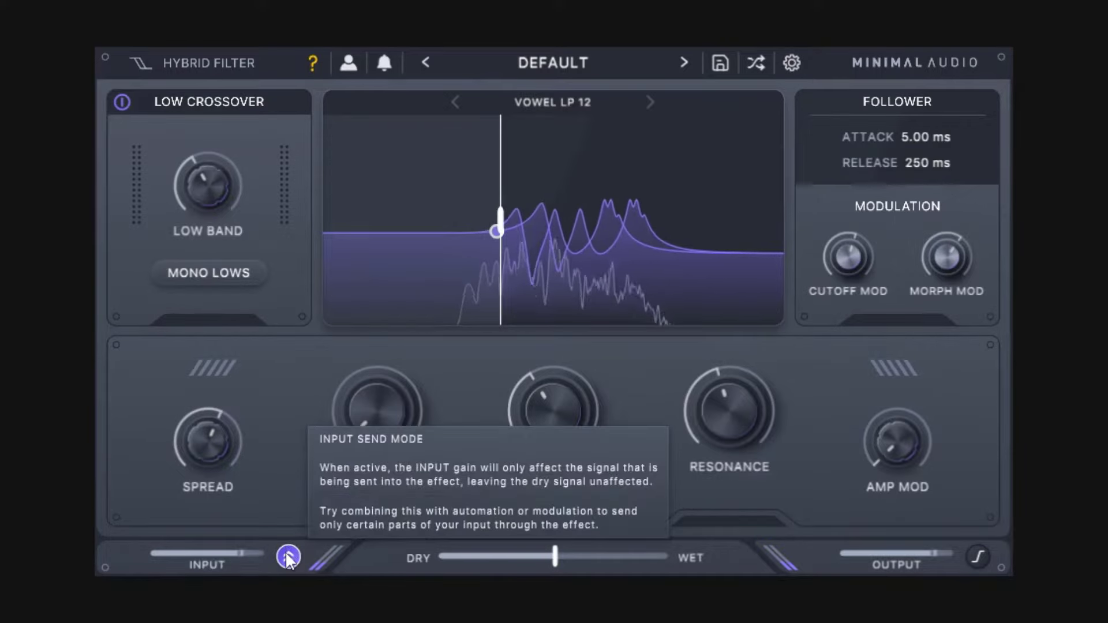
left_click_drag(500, 218, 355, 220)
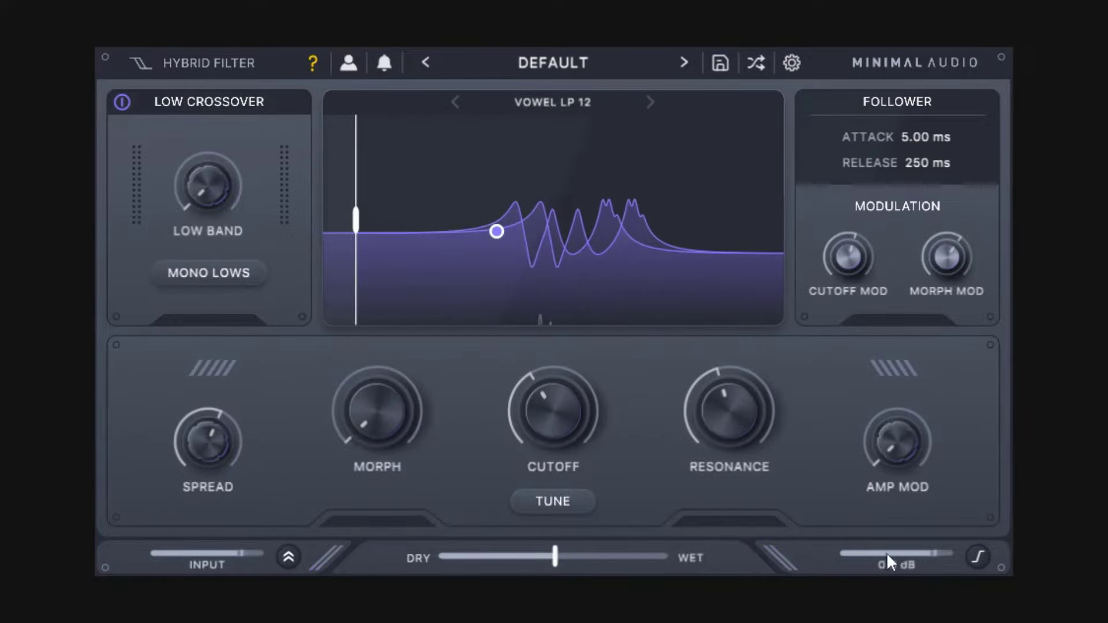
Step: Turn on the output clipper and drive it with the resonance at 83% and a lower cutoff
left_click(977, 558)
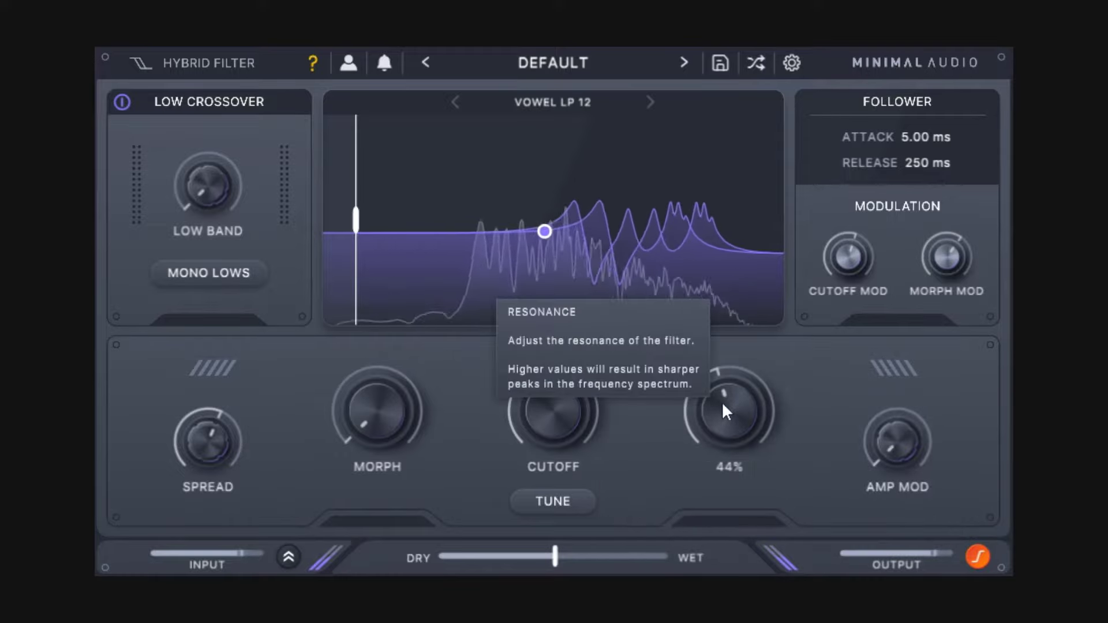
left_click_drag(722, 402, 724, 358)
left_click_drag(551, 401, 564, 454)
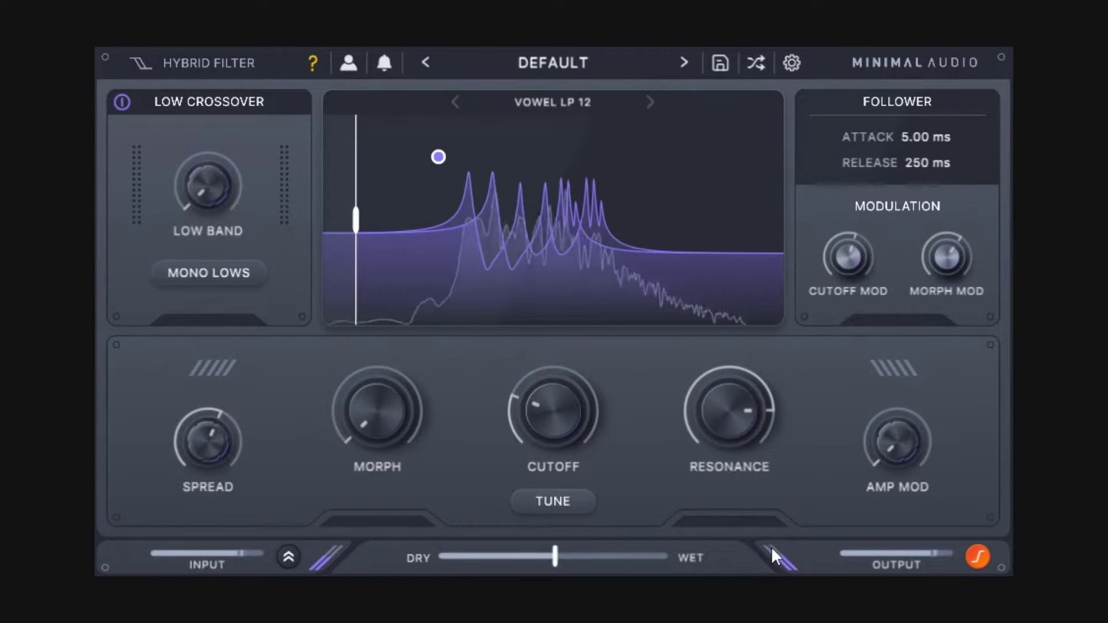
Step: Switch the output clipper off and back on for comparison, and raise the cutoff slightly
left_click(978, 557)
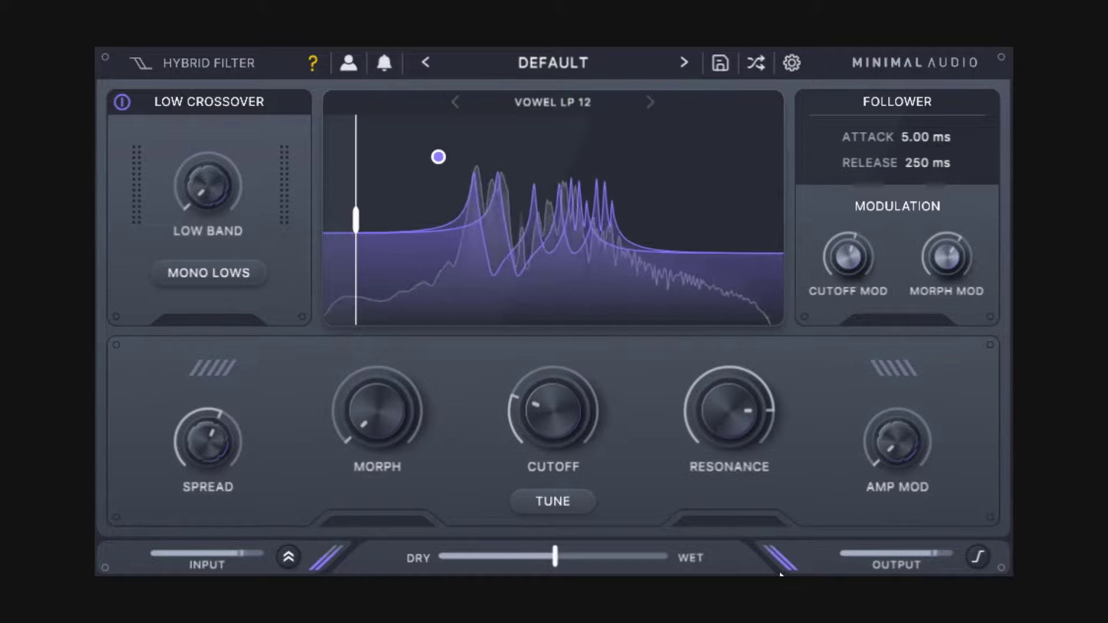
left_click(979, 556)
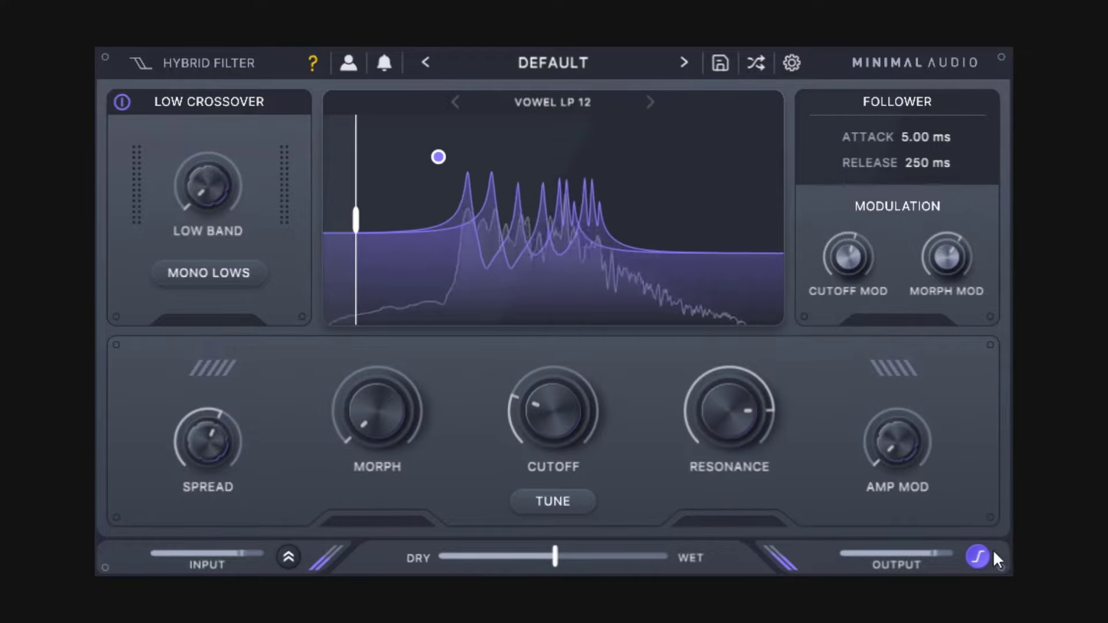
left_click(979, 556)
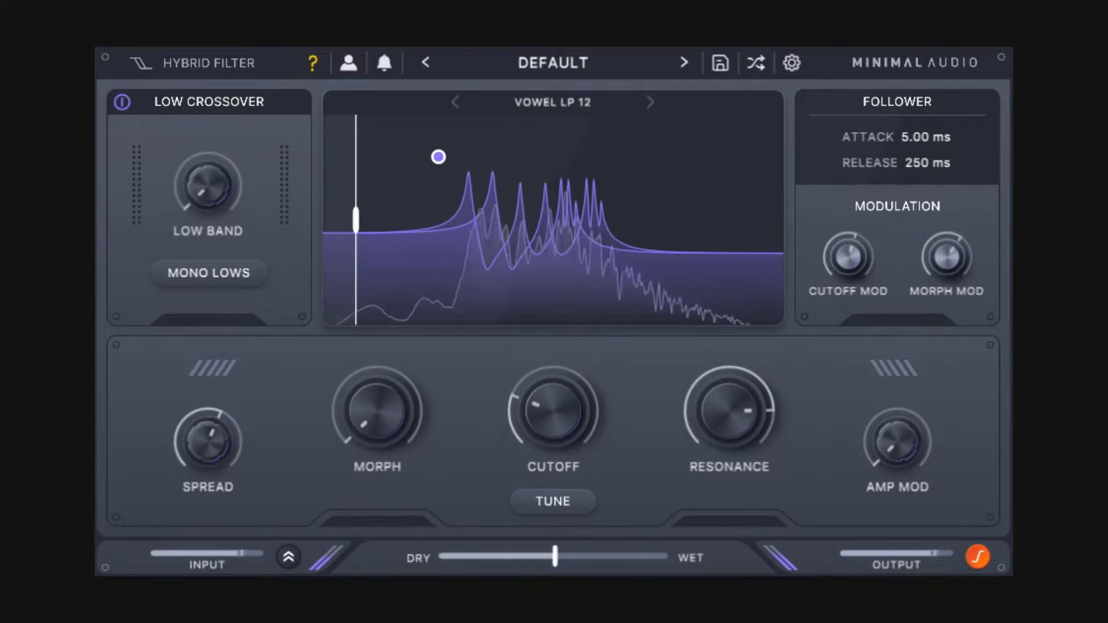
left_click_drag(566, 426, 594, 412)
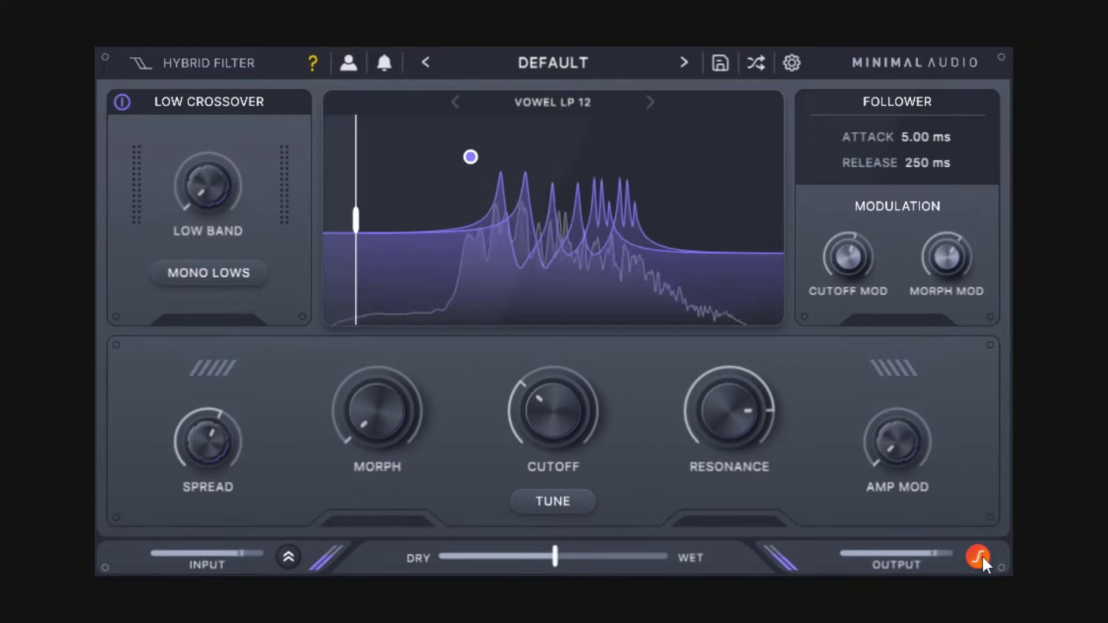
mouse_move(414, 424)
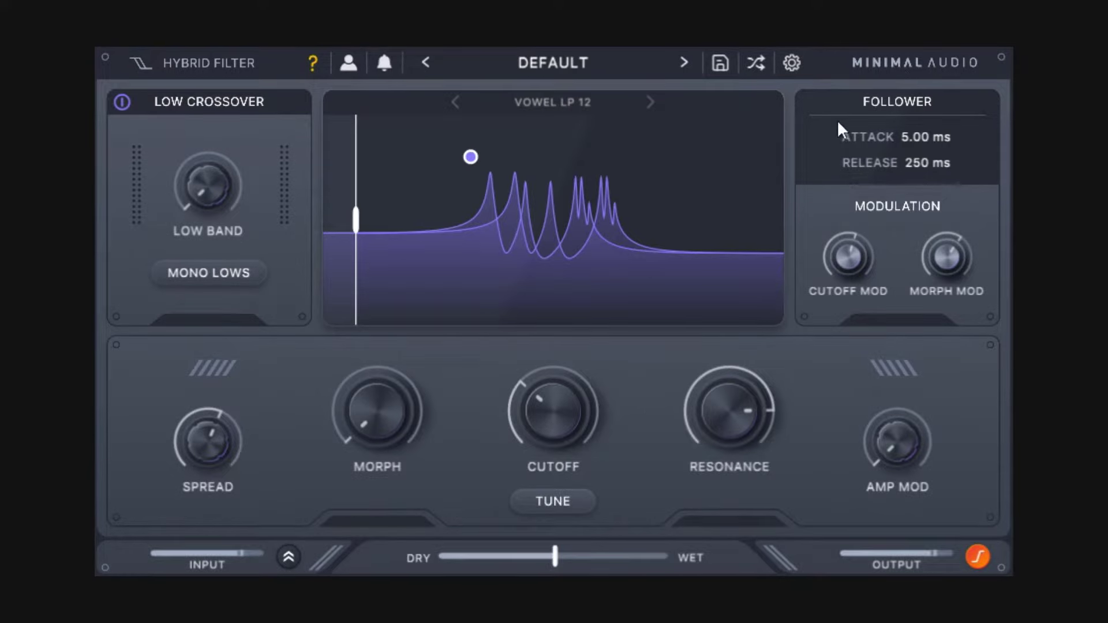
mouse_move(725, 401)
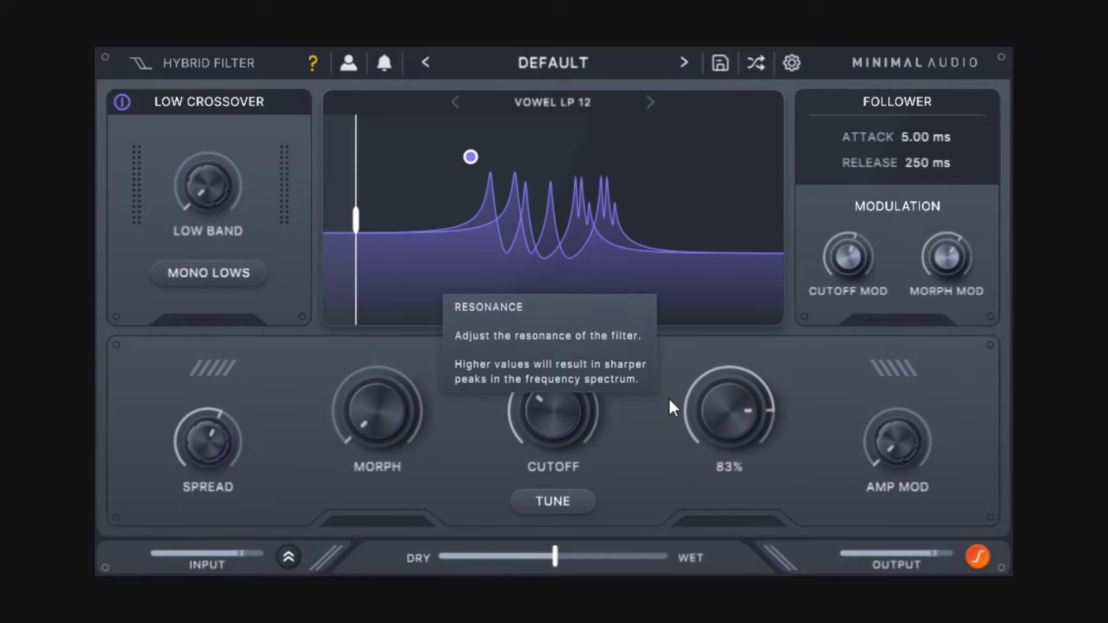
mouse_move(853, 431)
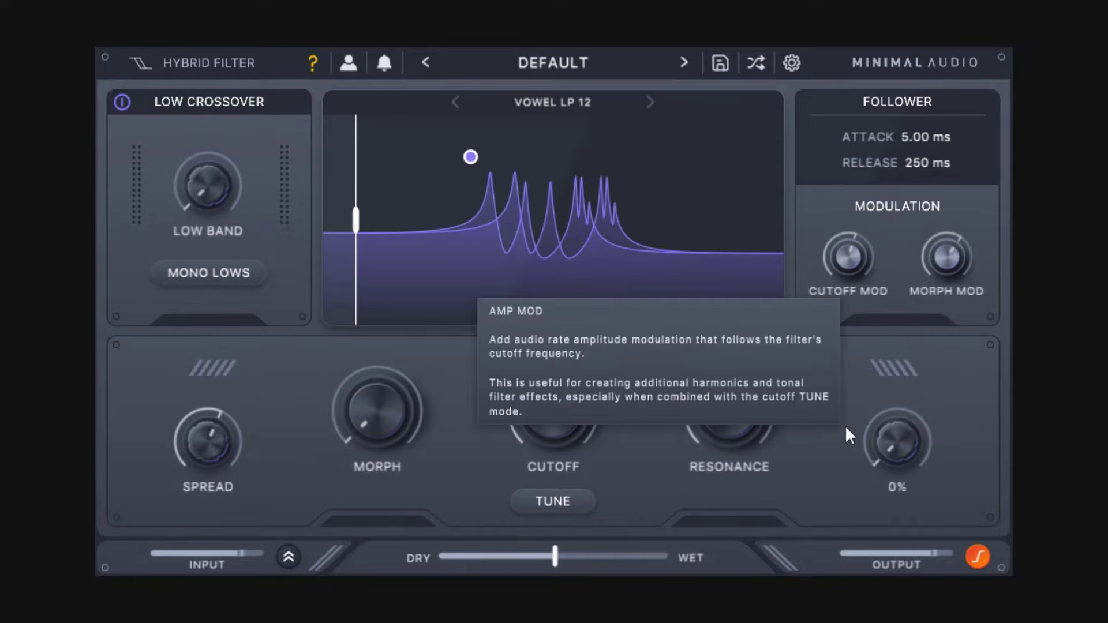